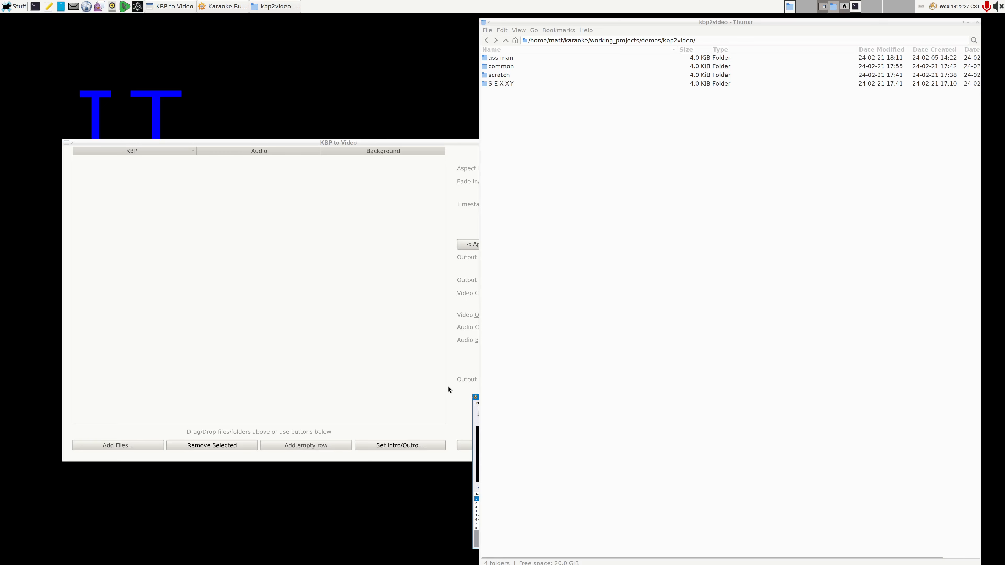
Step: Shift the KBP to Video window slightly up and left, and bring the file manager back to the front
left_click(439, 142)
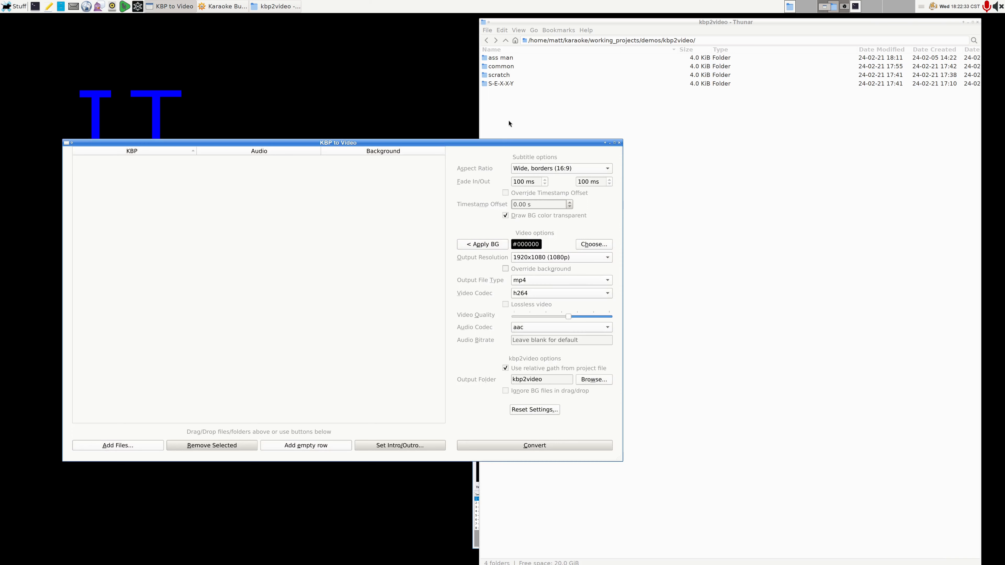
left_click_drag(412, 141, 393, 103)
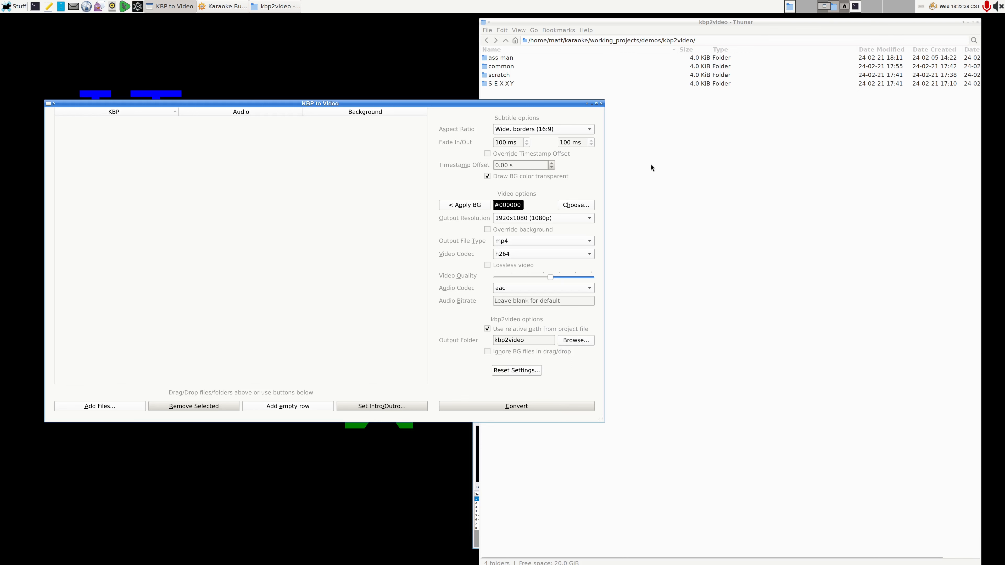
left_click(675, 172)
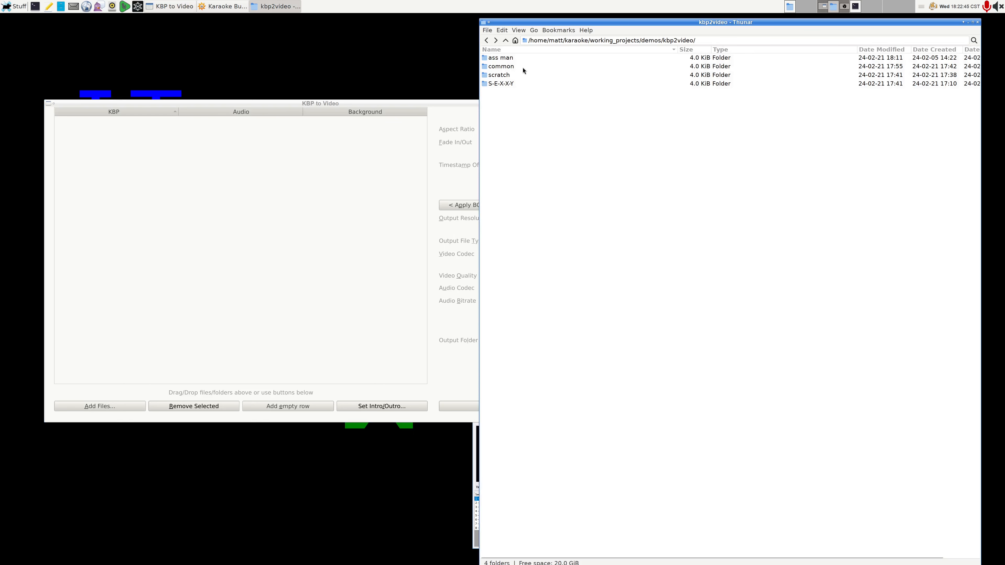
Step: Look over the project folders and examine the .kbp and karaoke .flac files inside the "ass man" folder
left_click(521, 59)
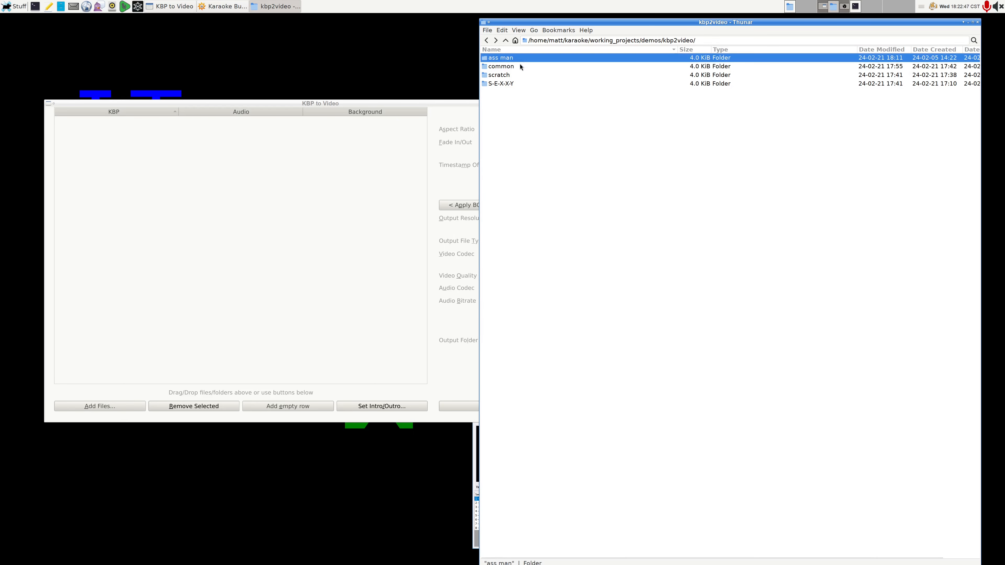
left_click(518, 87)
left_click(515, 70)
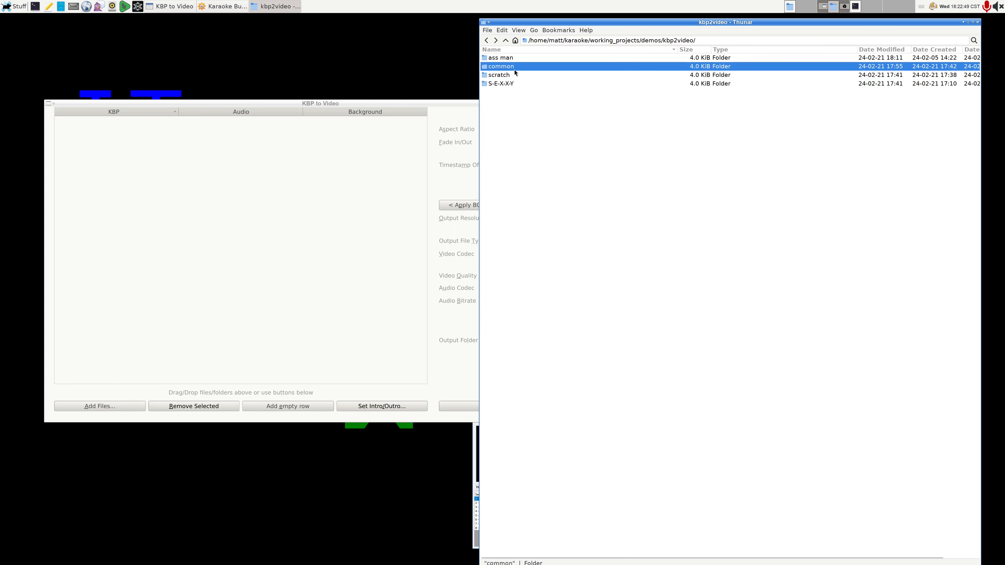
left_click(522, 76)
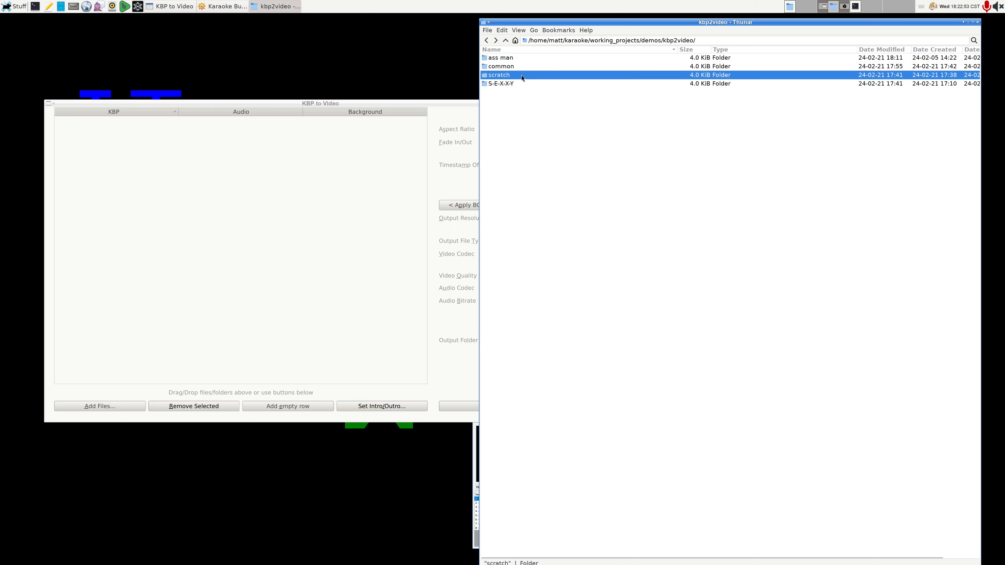
double_click(510, 58)
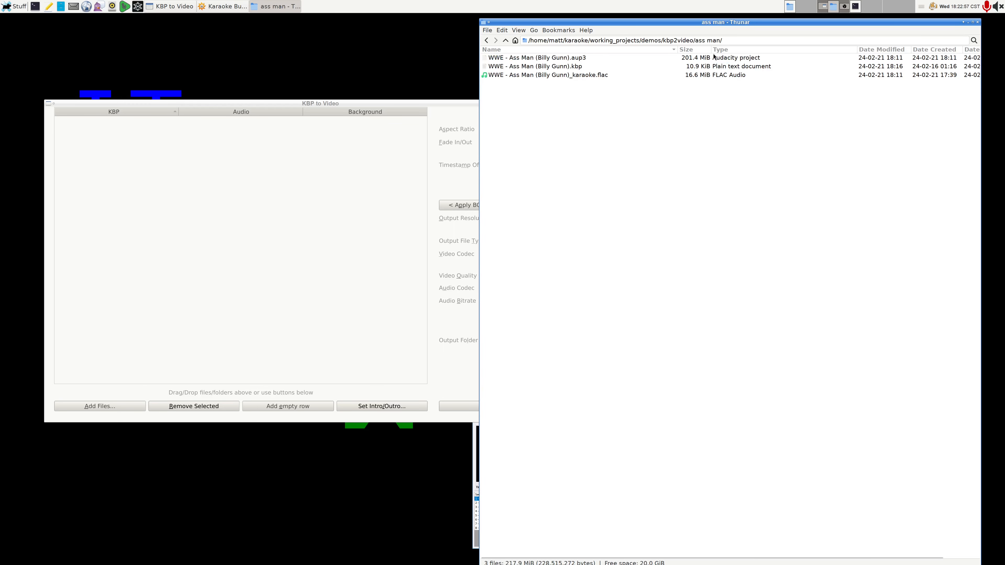
left_click(587, 67)
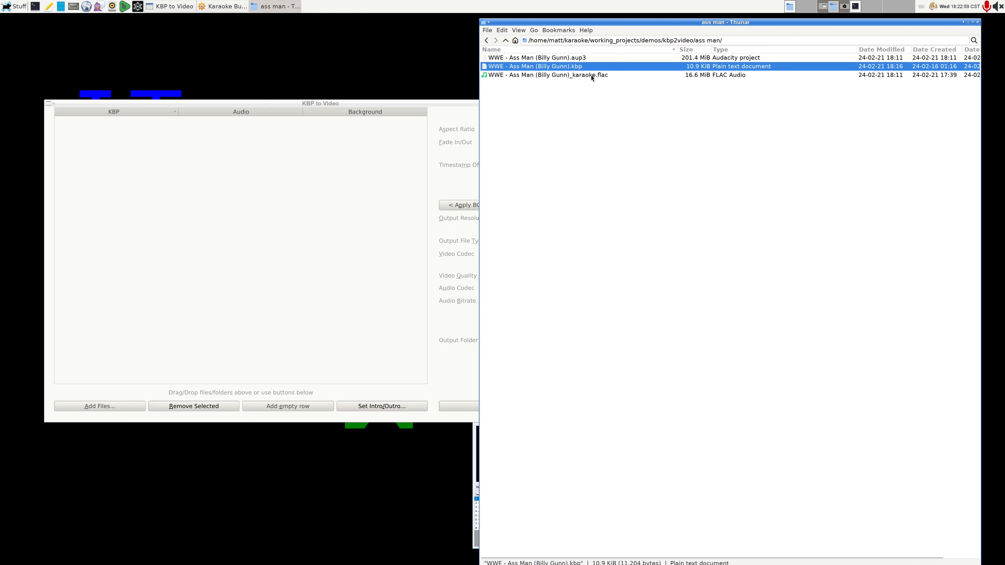
left_click(591, 76)
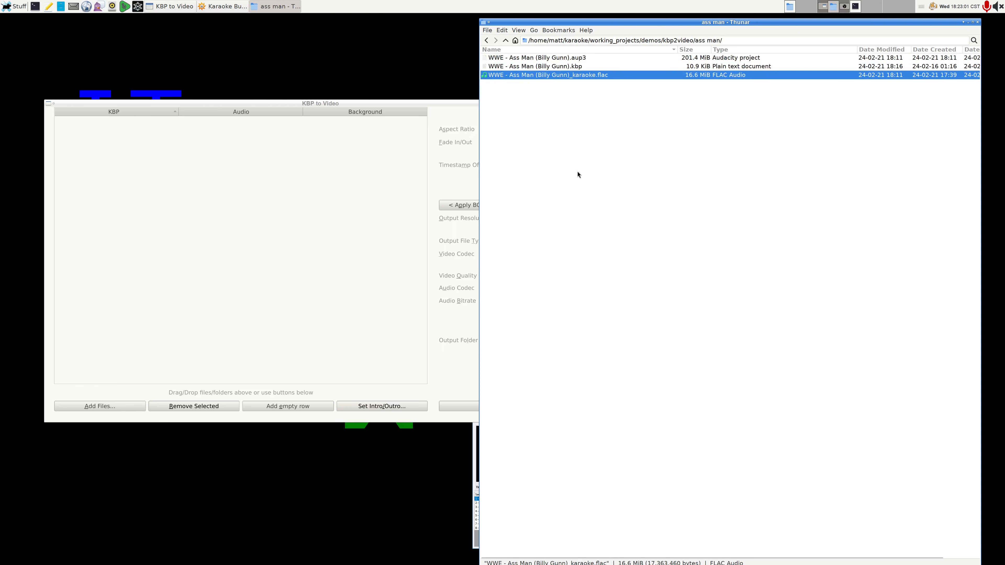
Step: Examine the contents of the "S-E-X-X-Y" and "common" folders, and return to the kbp2video folder
key("alt+Up")
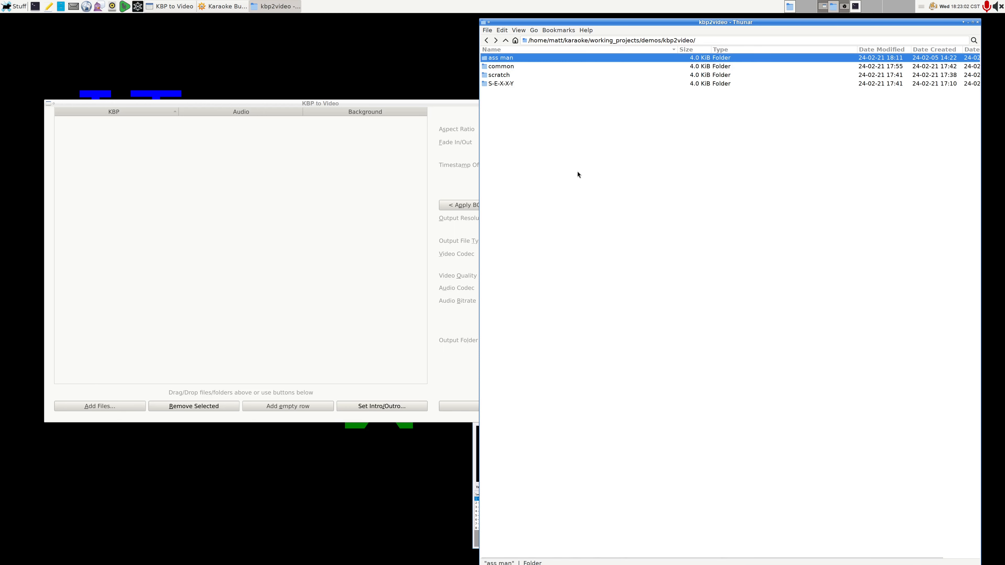
double_click(497, 83)
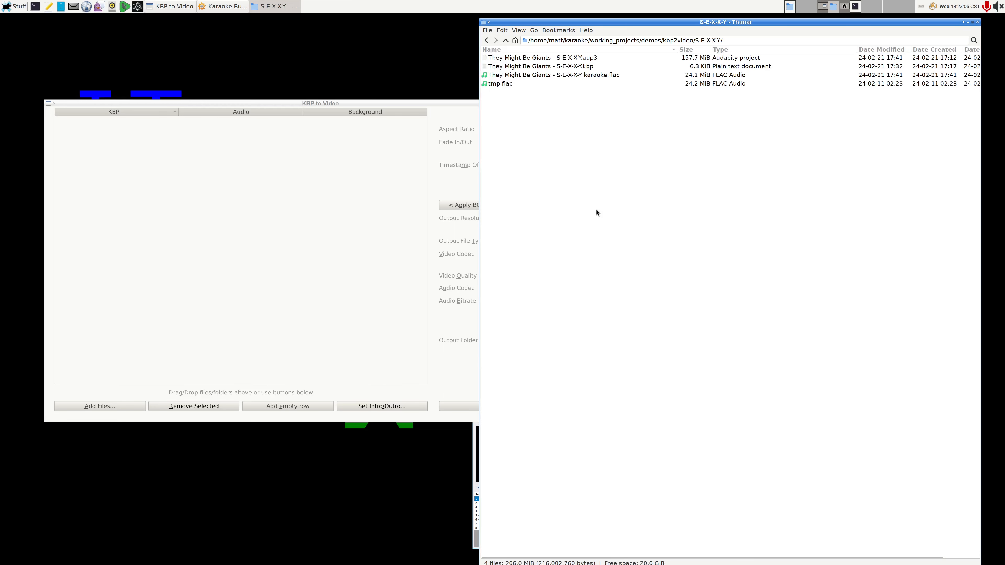
key("alt+Up")
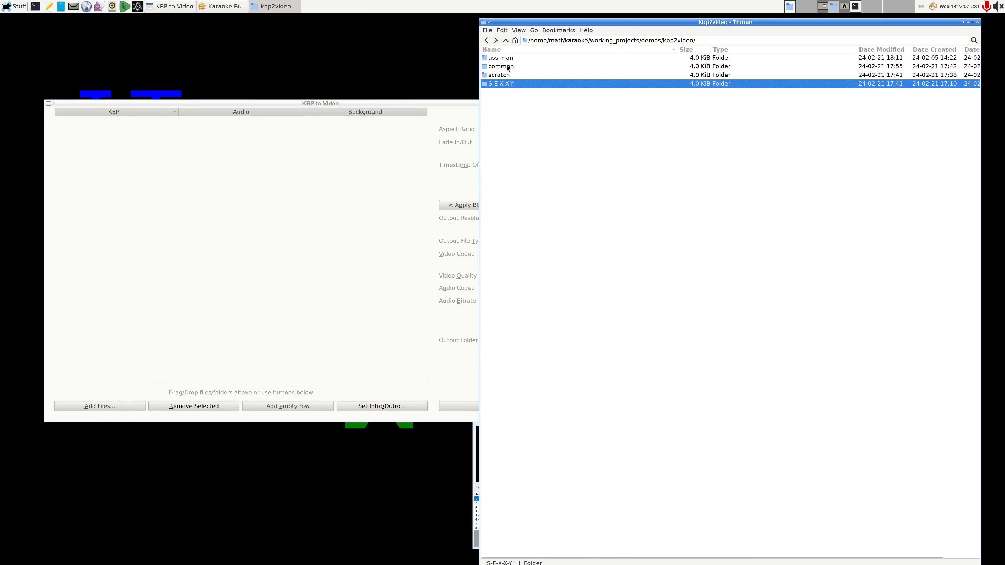
double_click(508, 66)
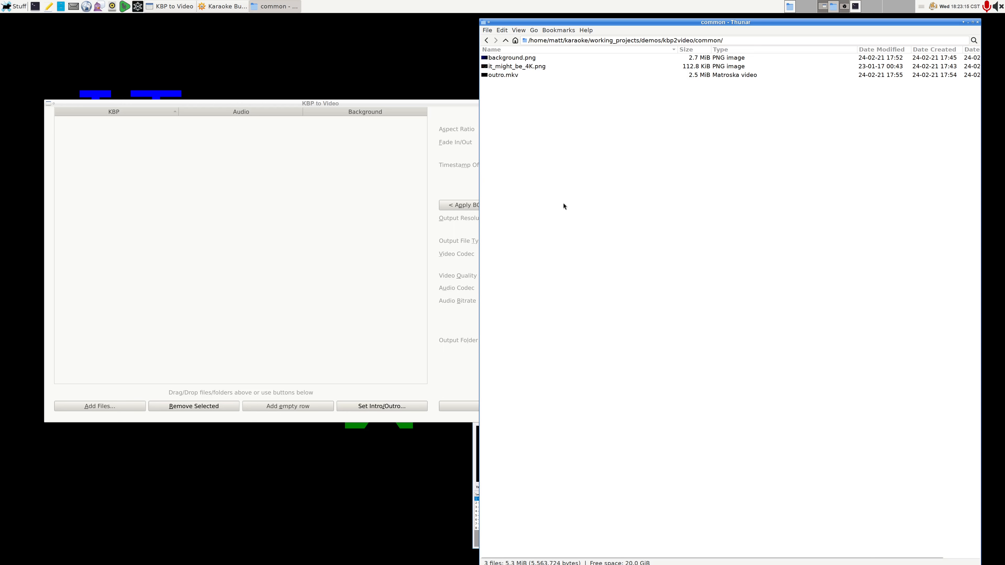
key("alt+Up")
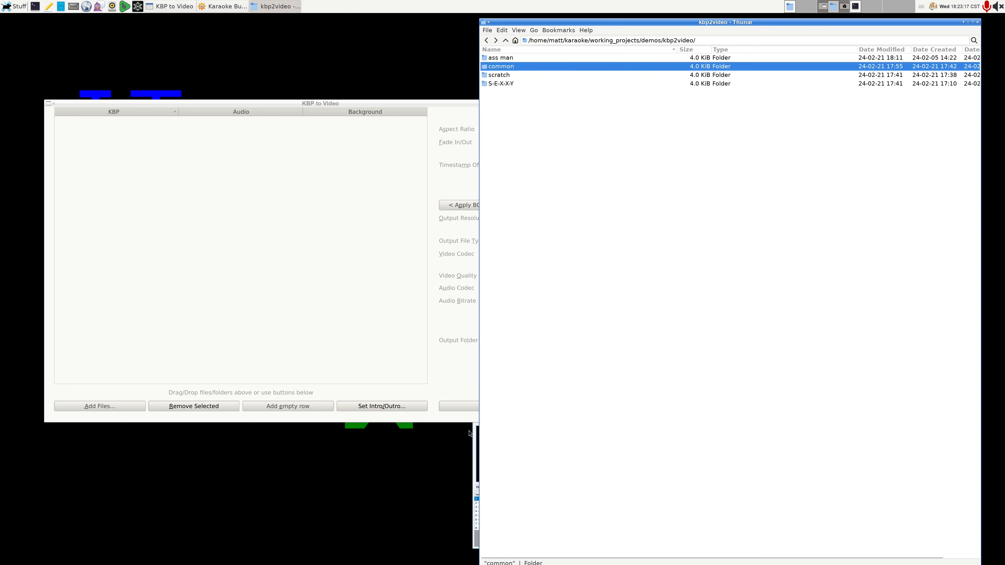
Step: Switch to Karaoke Builder Studio and set the S-E-X-X-Y project's audio to "They Might Be Giants - S-E-X-X-Y karaoke.flac"
left_click(476, 443)
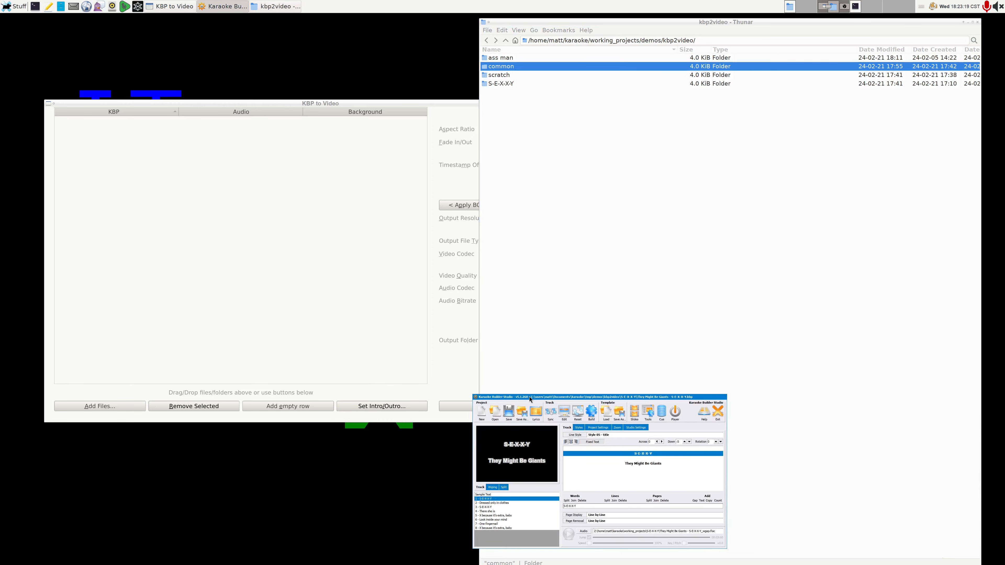
left_click_drag(530, 398, 413, 135)
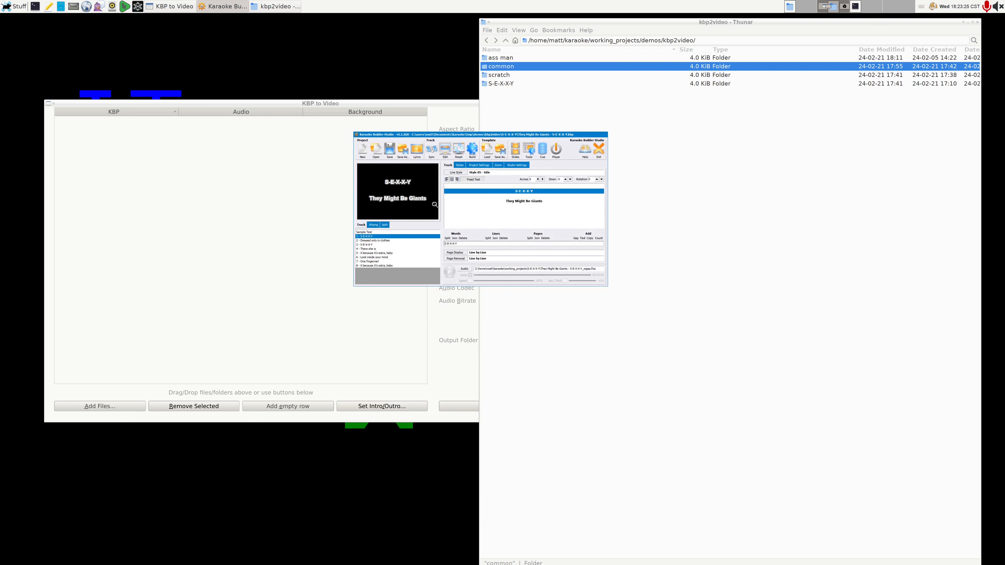
left_click(441, 156)
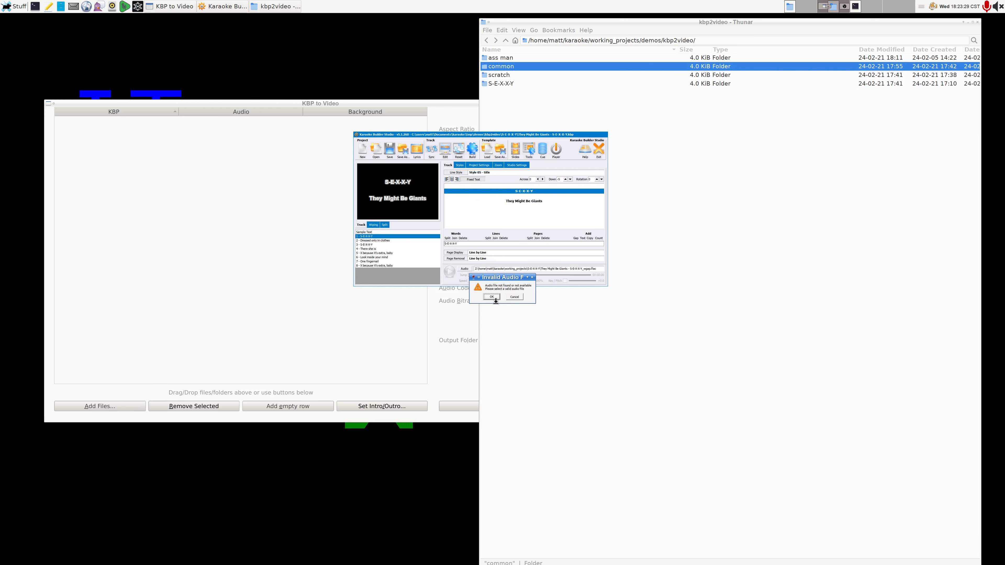
left_click(509, 299)
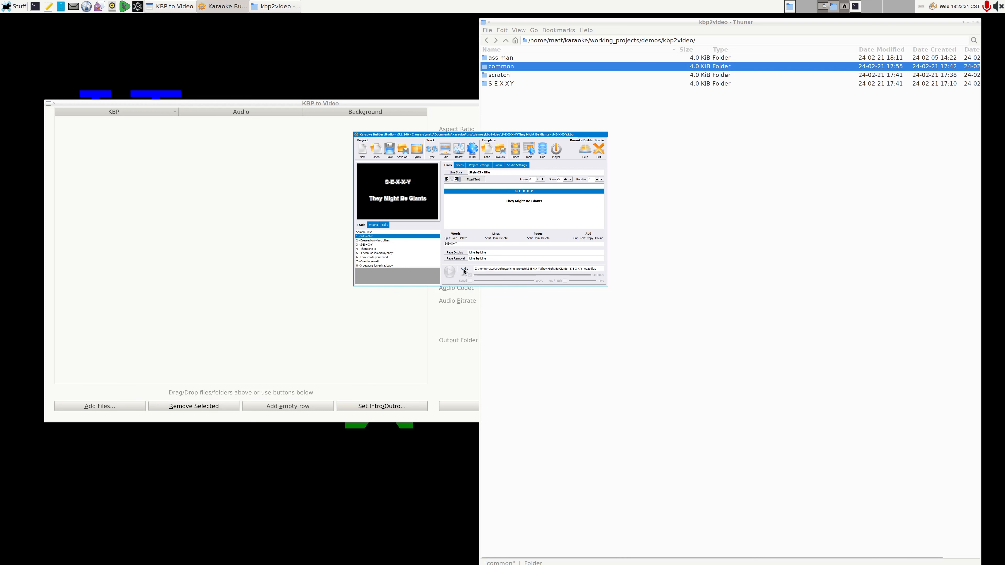
left_click(464, 270)
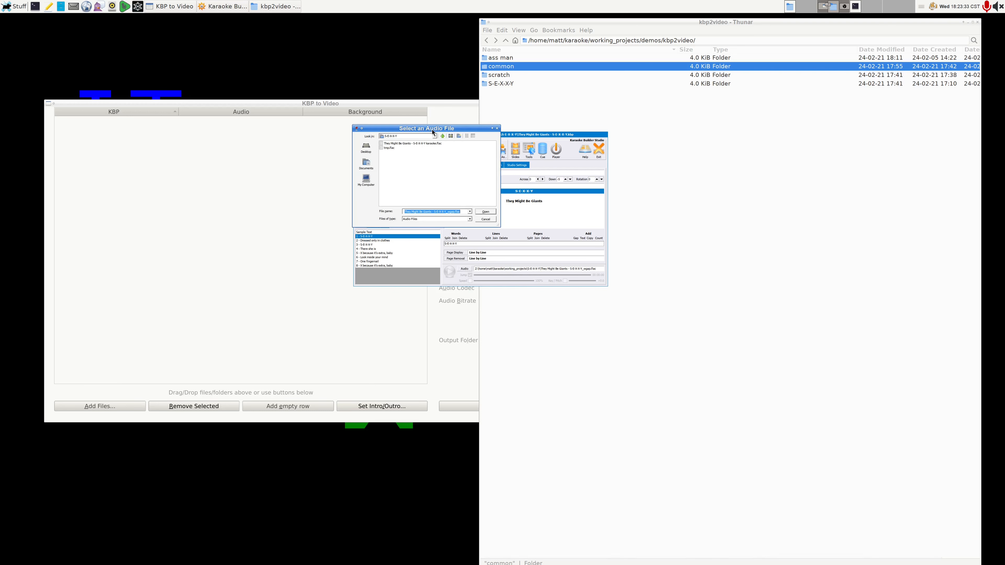
double_click(437, 144)
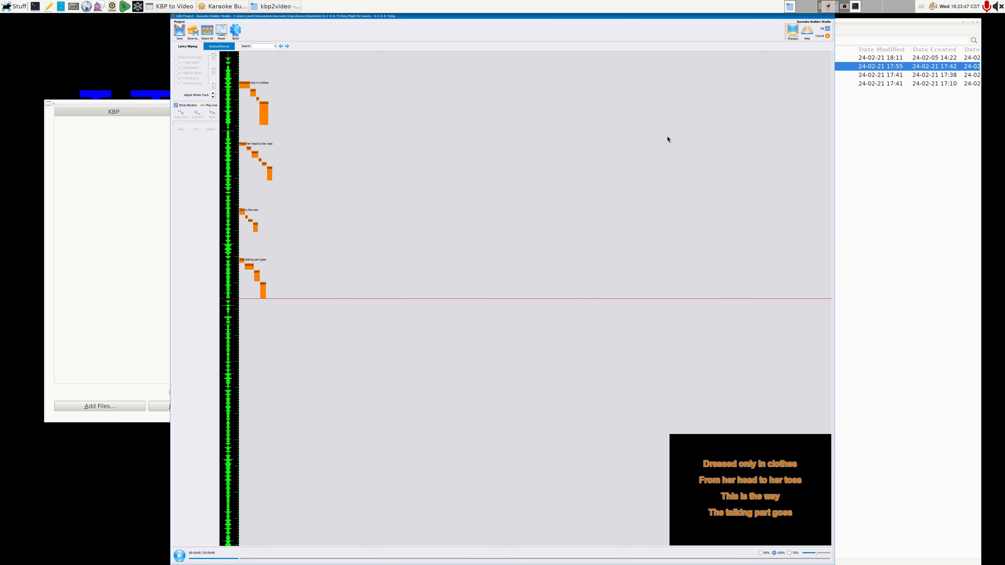
Step: Accept the track edit and exit Karaoke Builder Studio, saving over the existing "They Might Be Giants - S-E-X-X-Y.kbp" project file
left_click(825, 28)
left_click_drag(560, 135, 797, 213)
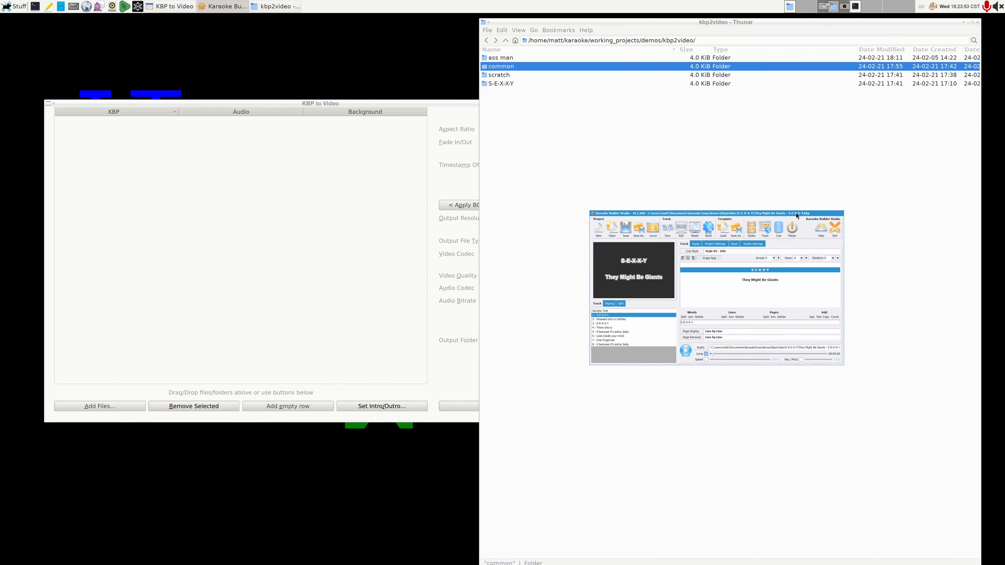
left_click(835, 229)
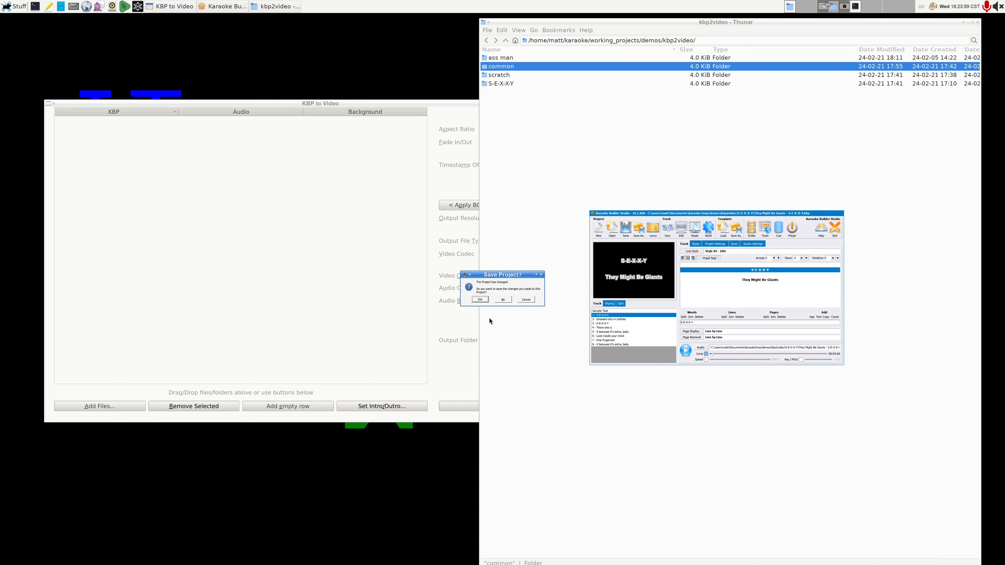
left_click(481, 300)
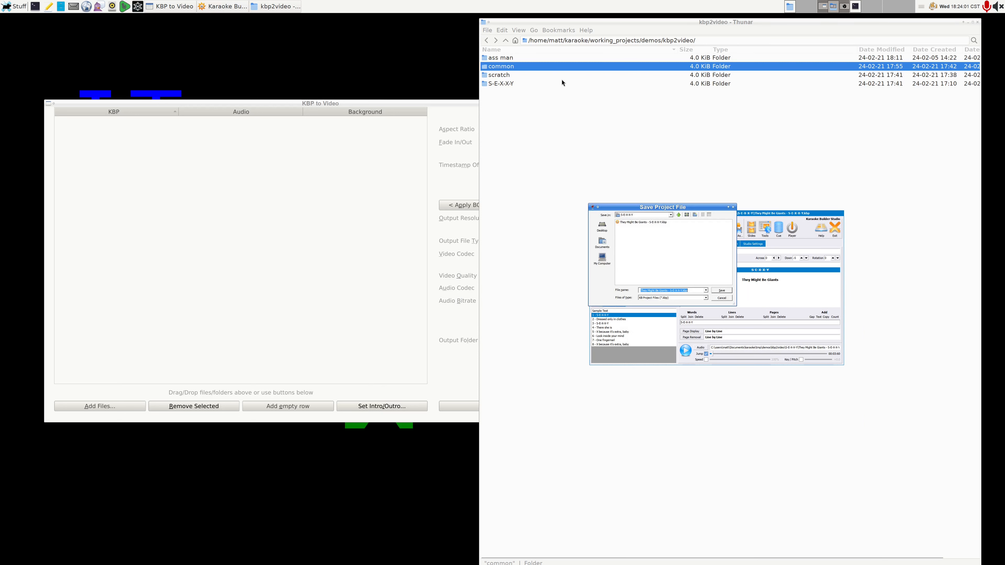
left_click(729, 292)
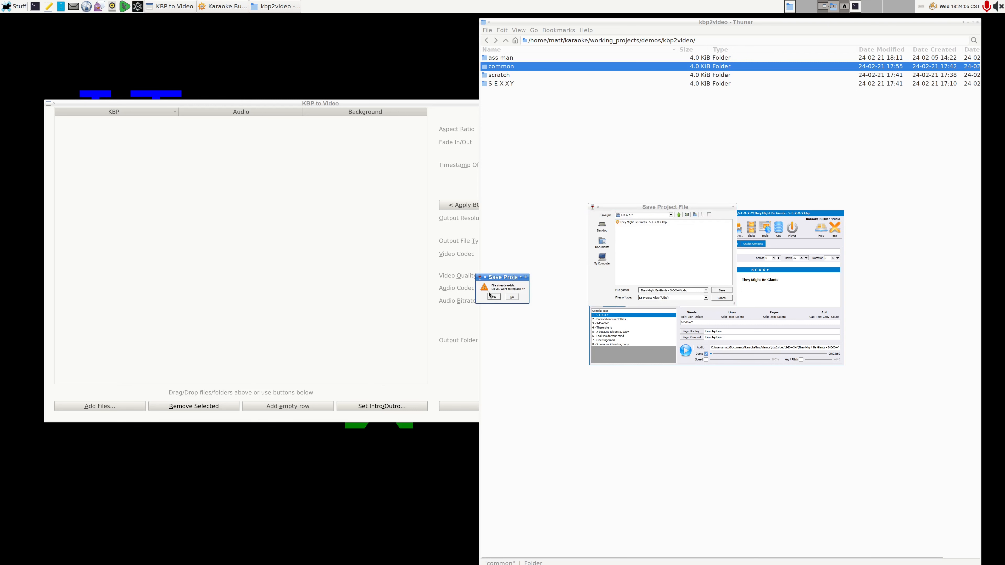
left_click(494, 297)
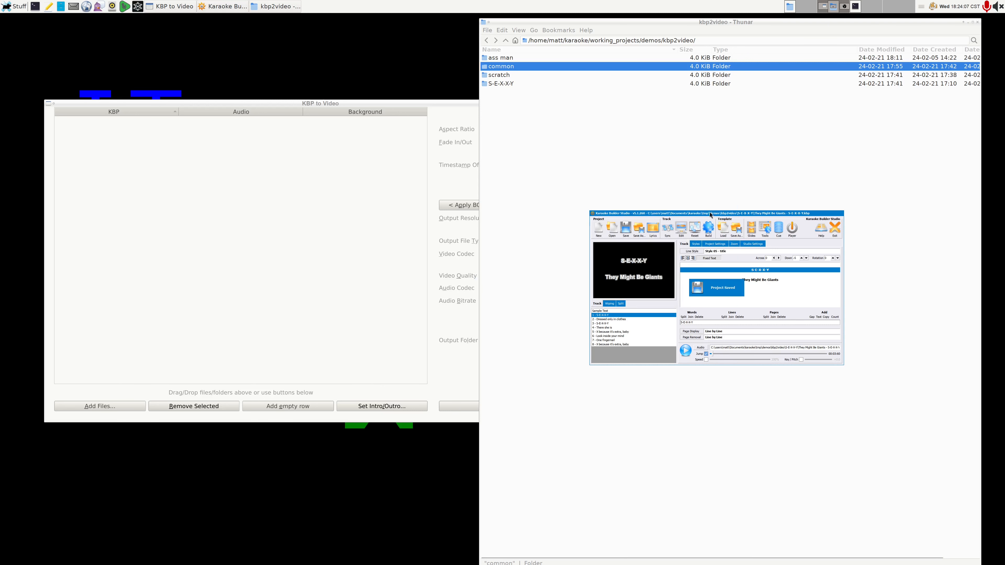
Step: Import the entire "ass man" and "S-E-X-X-Y" folders into KBP to Video, using "WWE - Ass Man (Billy Gunn)_karaoke.flac" as the first project's audio
left_click(515, 60)
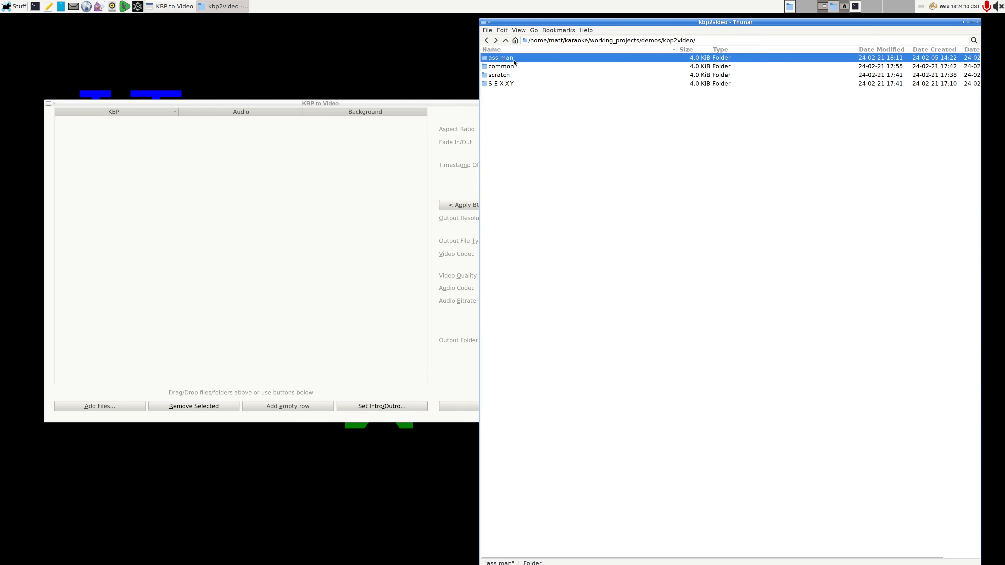
left_click(508, 84, "ctrl")
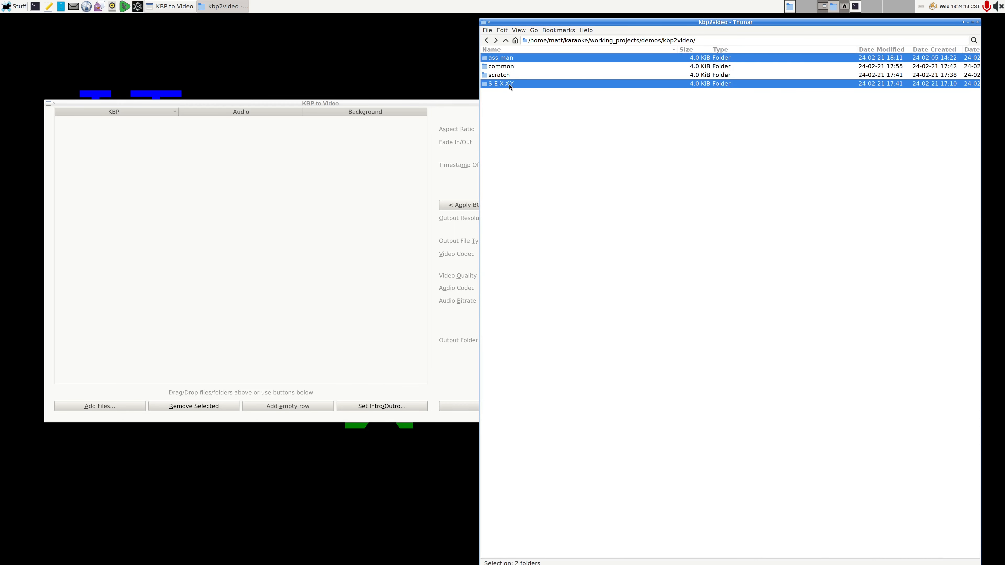
left_click_drag(509, 84, 241, 229)
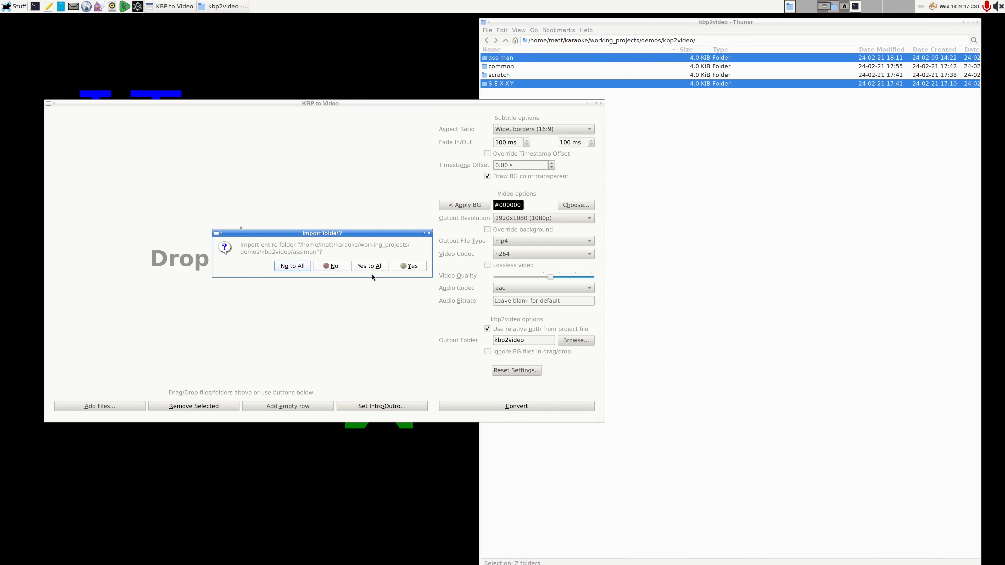
left_click(378, 266)
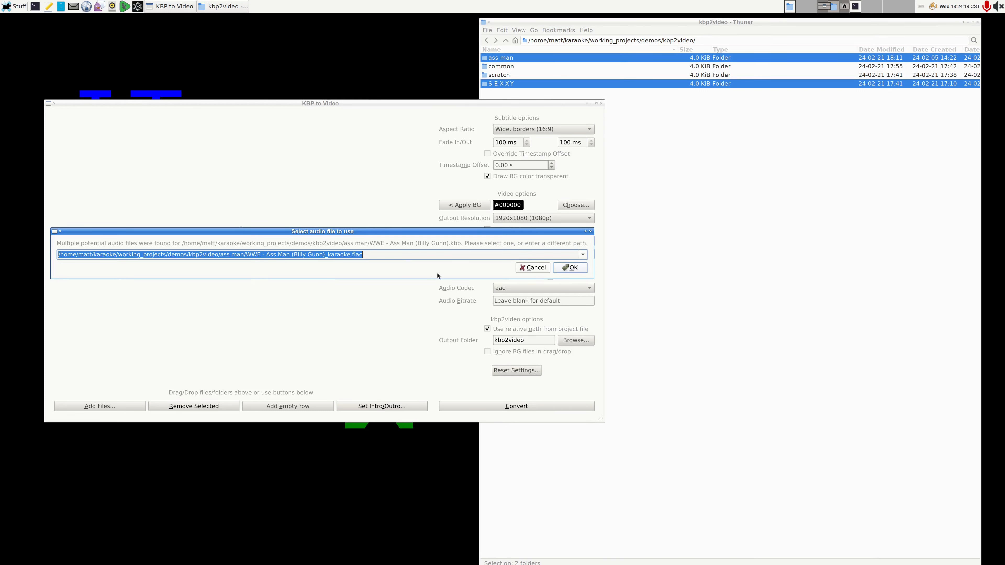
left_click(583, 256)
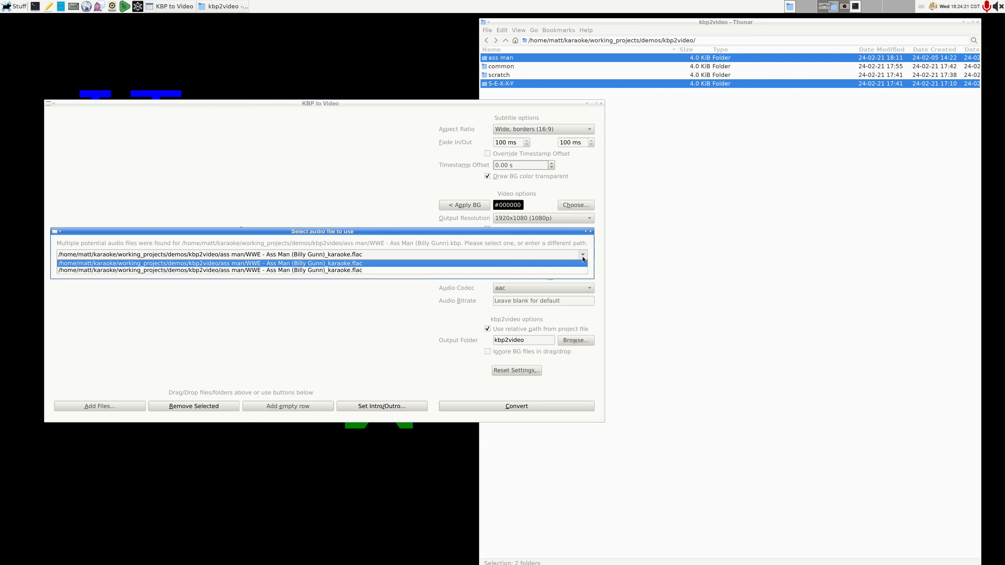
left_click(583, 262)
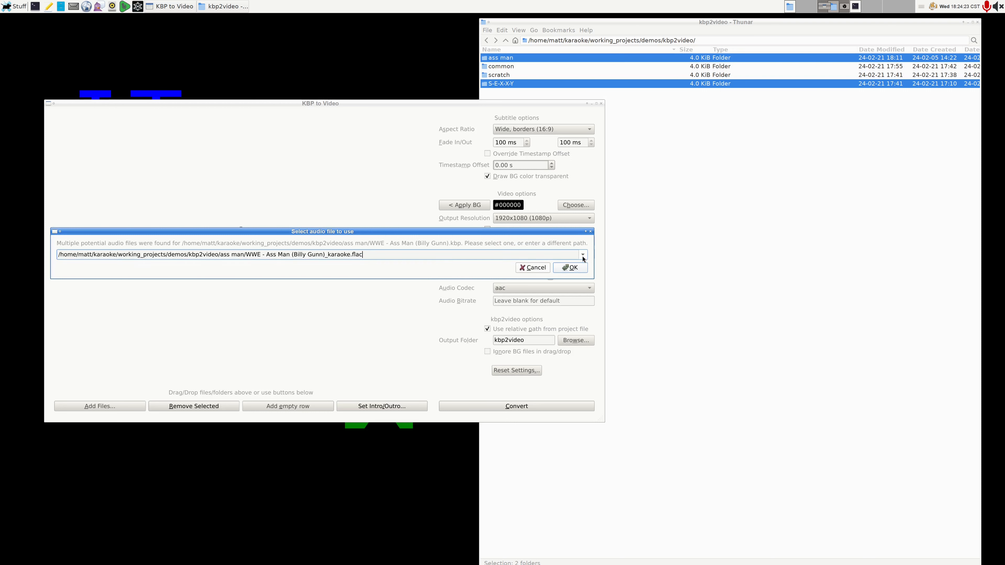
left_click(574, 268)
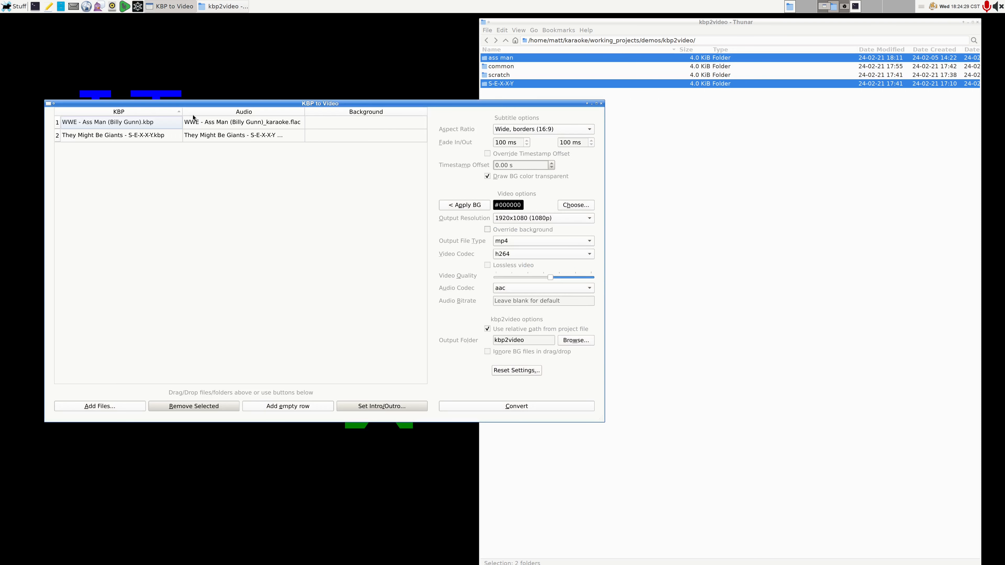
Step: Check the audio file matched to each of the two imported projects, clear the row selection and return to the file manager
left_click(228, 123)
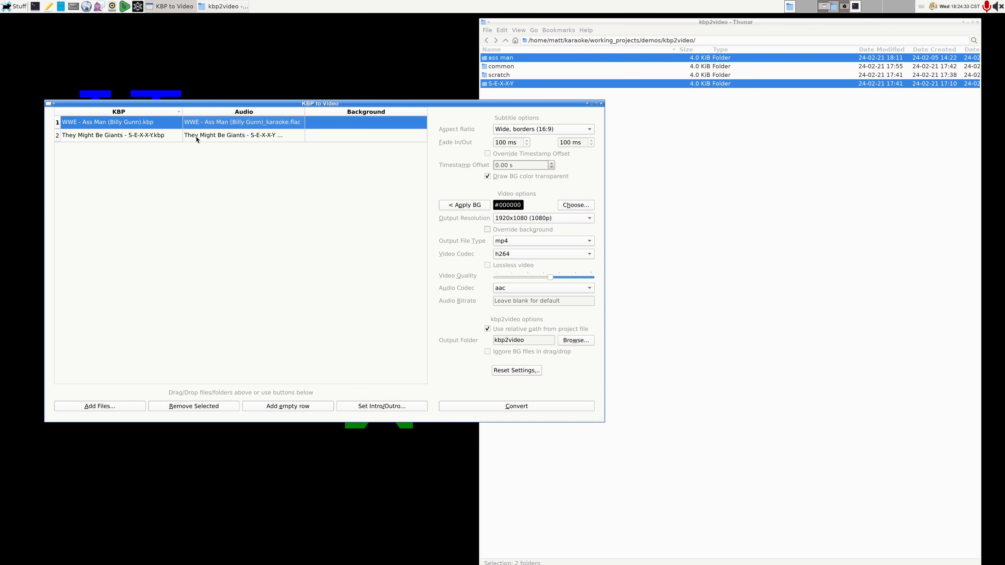
left_click(229, 137)
left_click(225, 124)
left_click(564, 214)
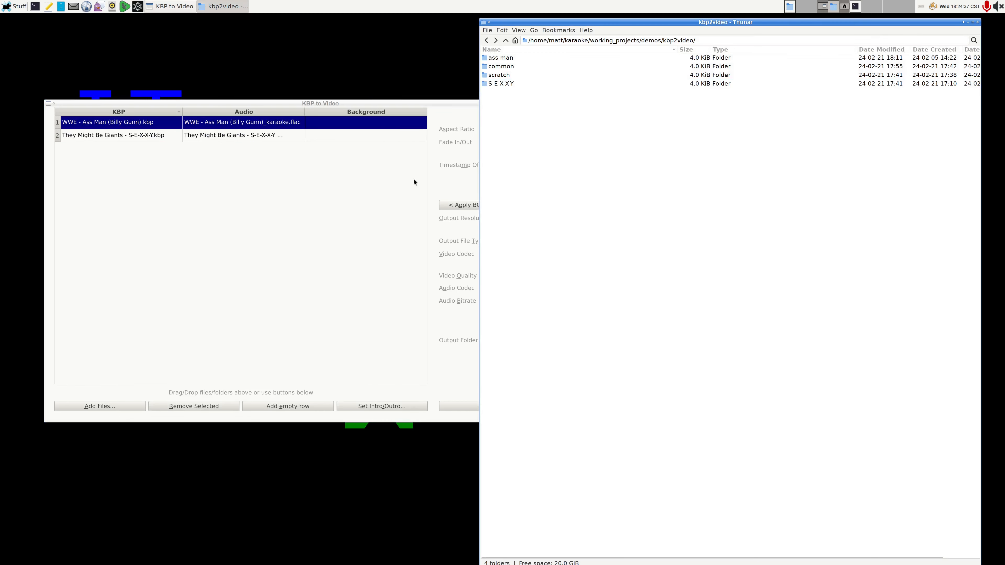
left_click(349, 201)
left_click(721, 167)
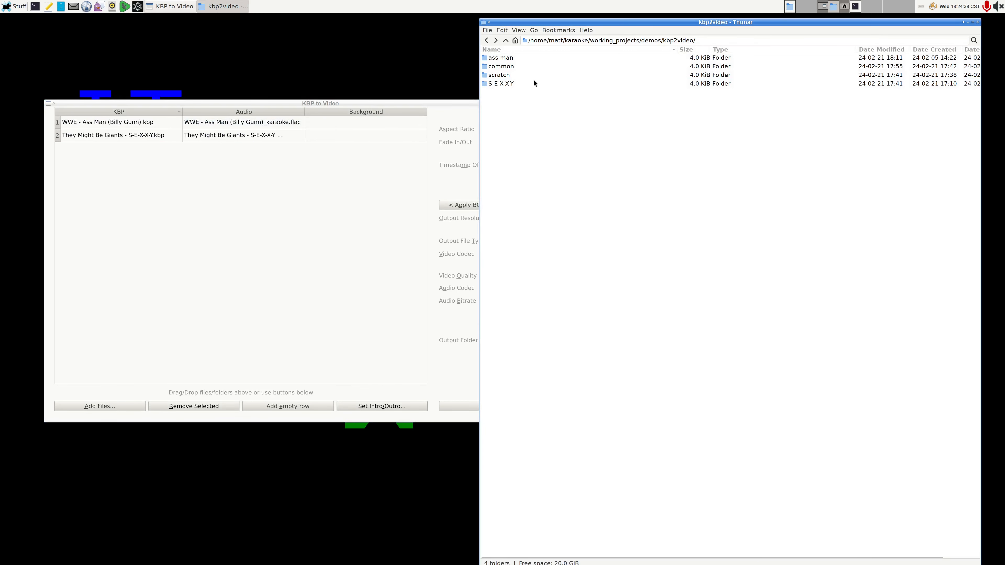
Step: Add background.png from the "common" folder to the KBP to Video project list, assigning it to "WWE - Ass Man (Billy Gunn).kbp"
double_click(508, 70)
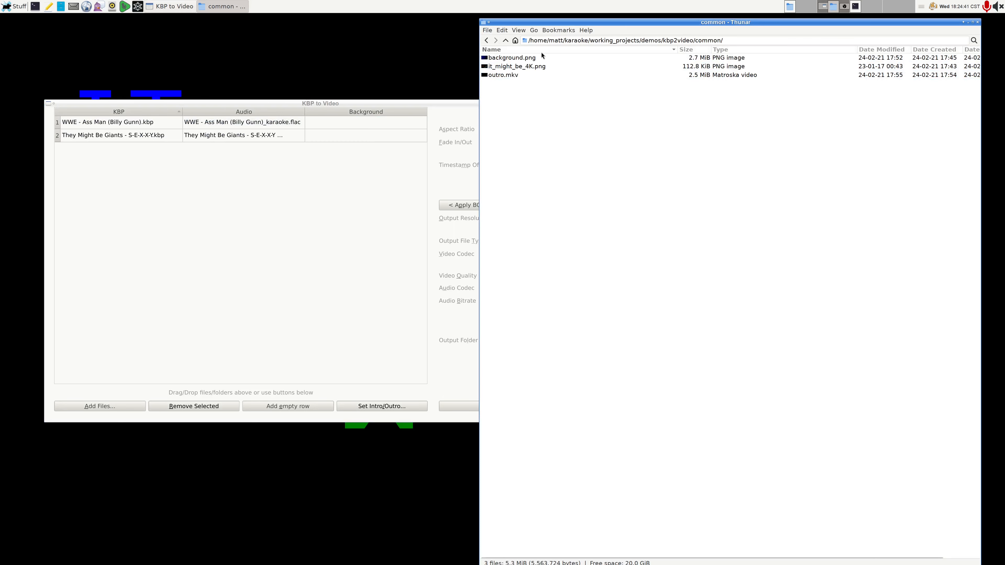
left_click(532, 60)
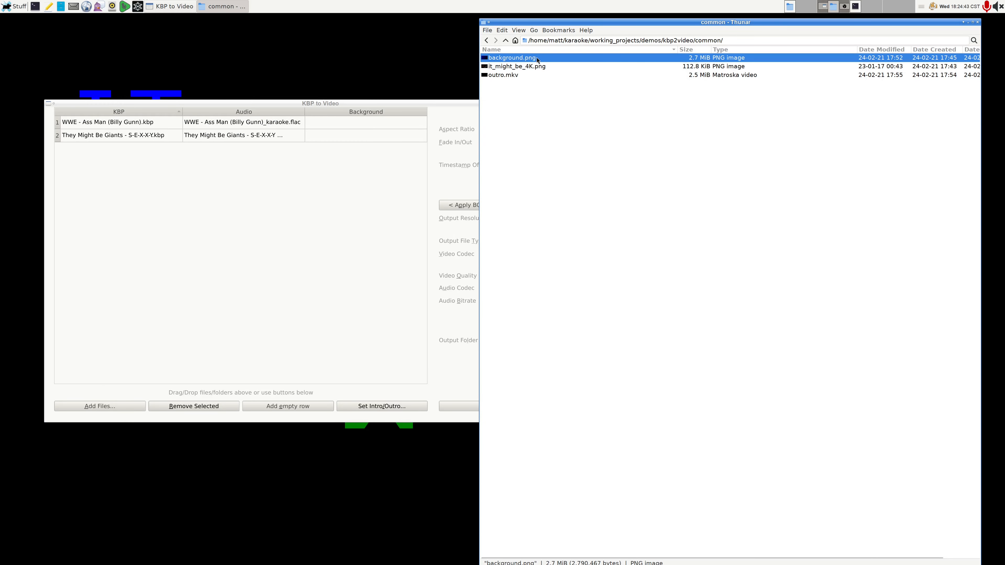
left_click_drag(537, 57, 312, 196)
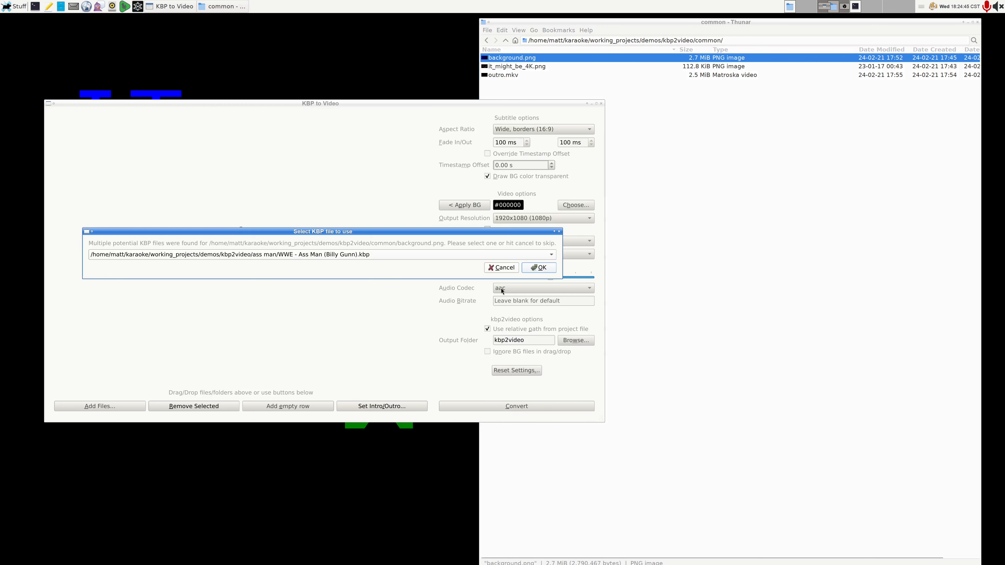
left_click(516, 255)
left_click(515, 255)
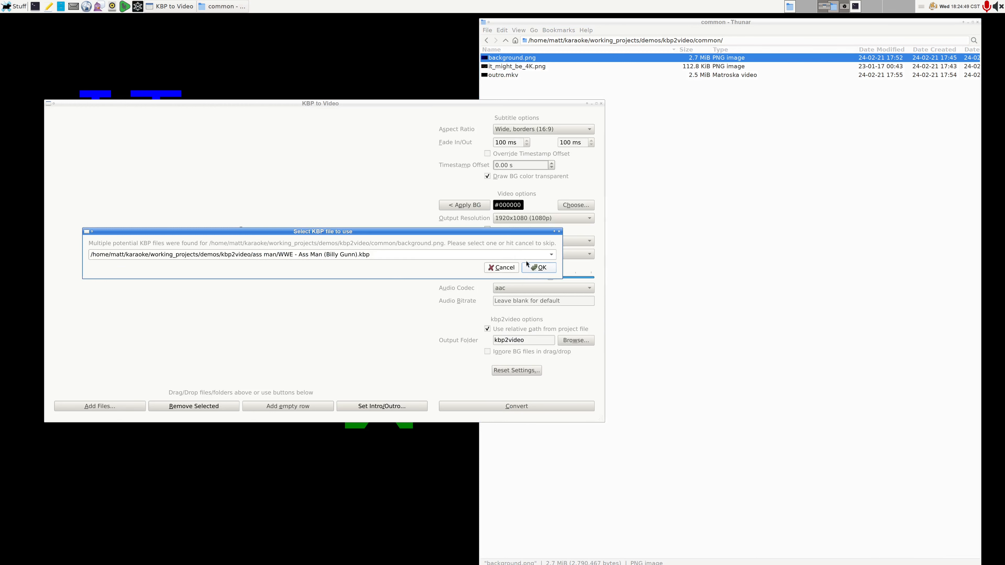
left_click(546, 270)
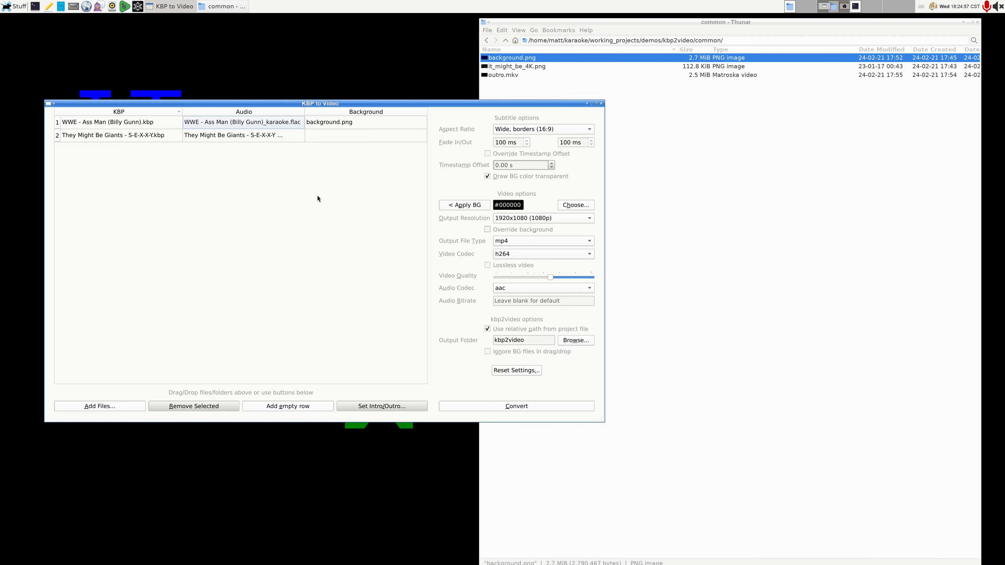
Step: Remove both the Ass Man and S-E-X-X-Y projects from the project list
left_click(285, 126)
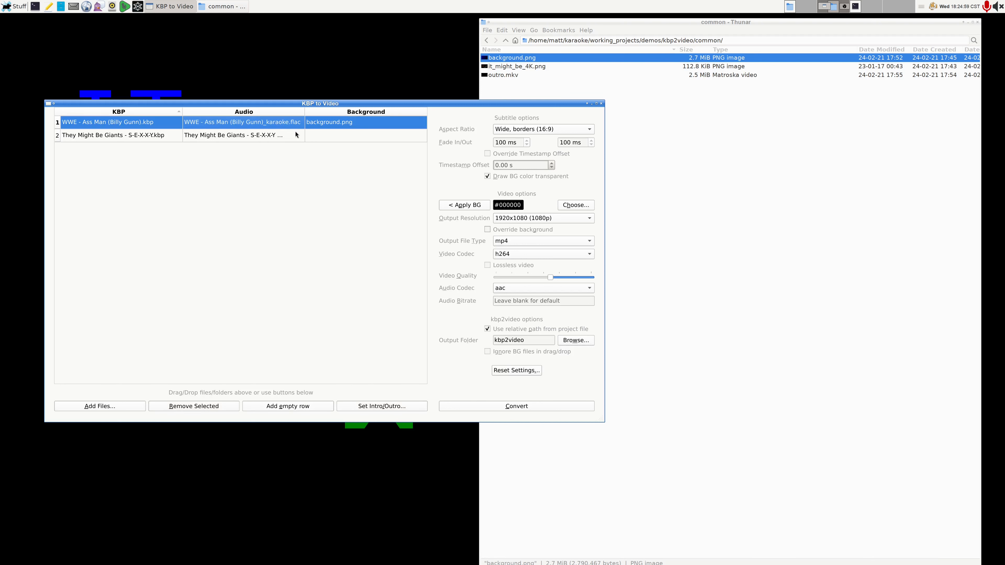
left_click(294, 134, "shift")
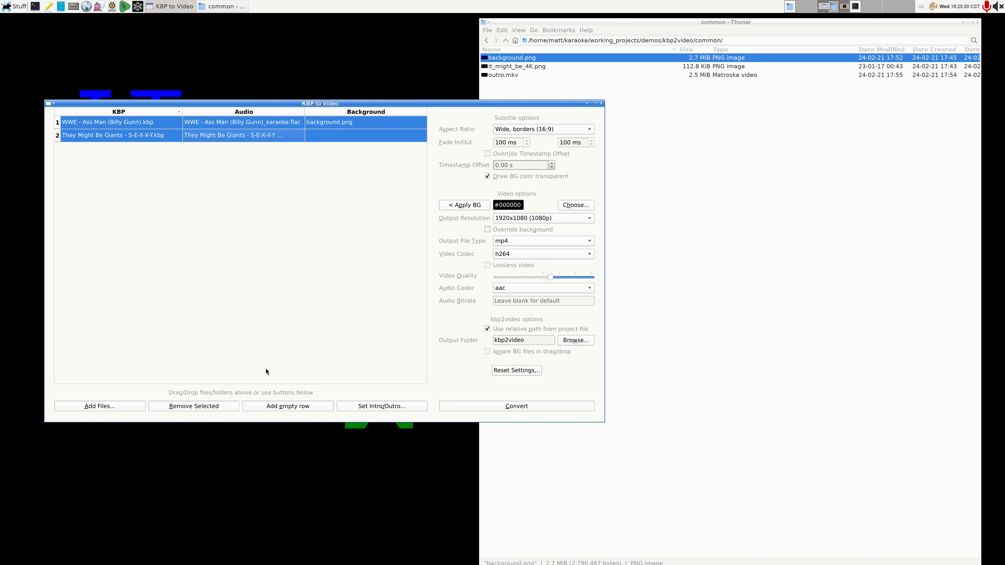
left_click(204, 411)
Step: In the file manager, move background.png from the "common" folder up into the parent "kbp2video" folder
left_click(668, 250)
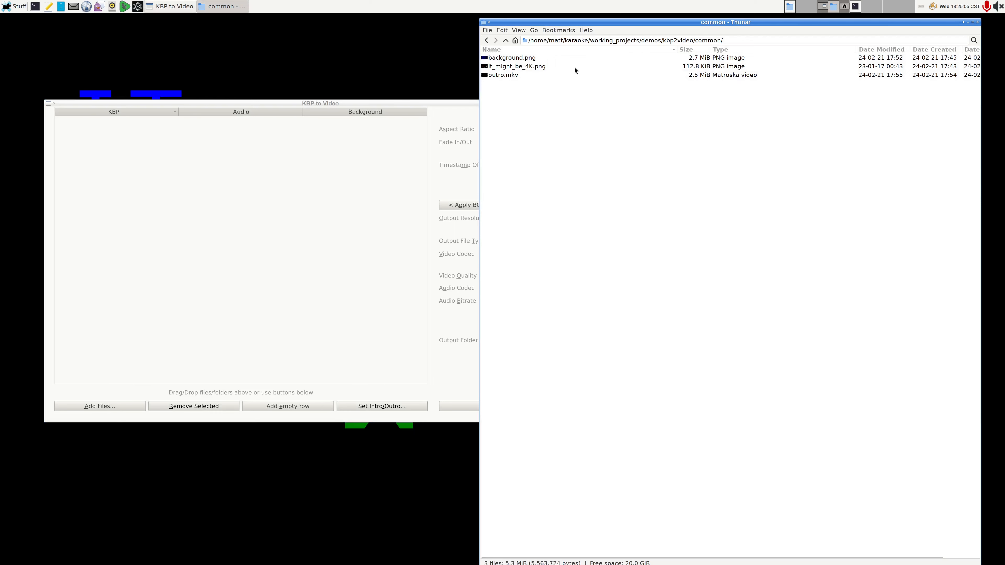
left_click(521, 66)
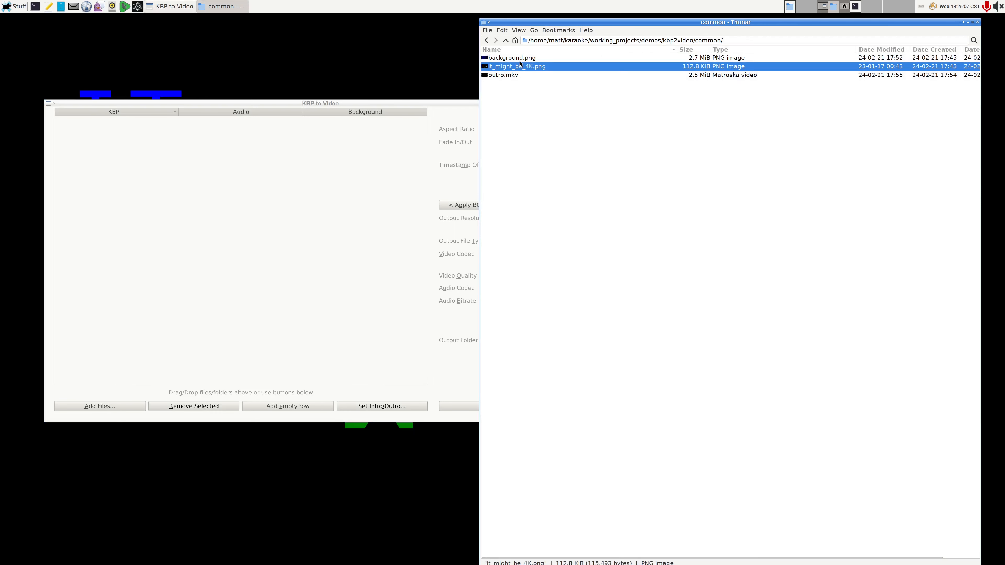
left_click(521, 58)
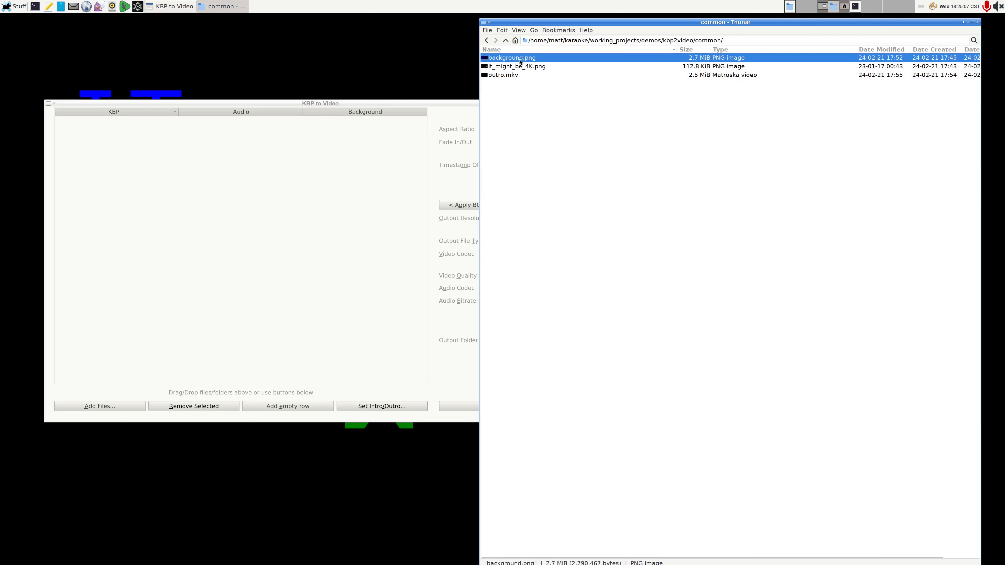
left_click(506, 40)
left_click(536, 93)
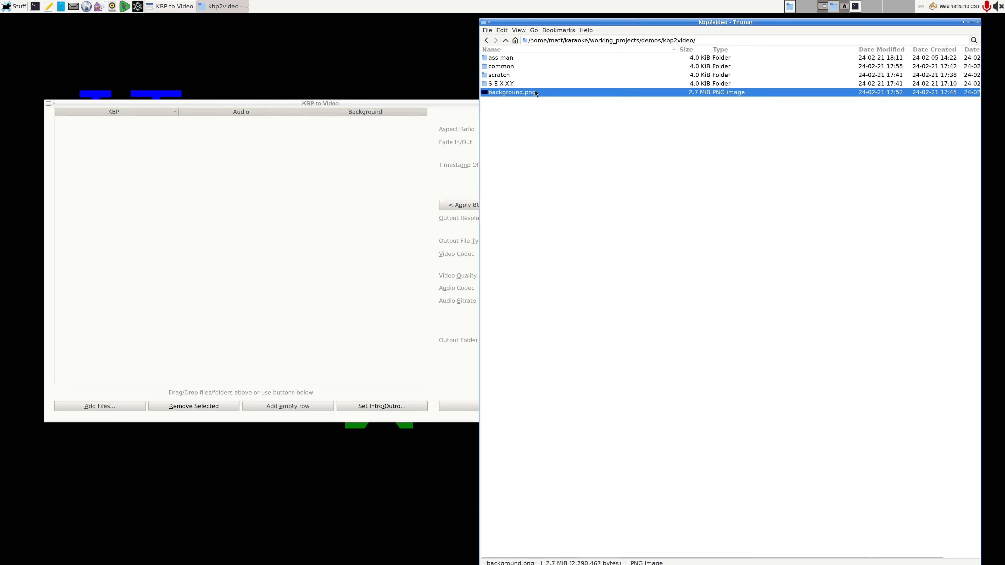
Step: Import the entire "ass man" and "S-E-X-X-Y" folders together with background.png, using "WWE - Ass Man (Billy Gunn)_karaoke.flac" as the Ass Man audio
left_click(523, 85, "ctrl")
left_click(515, 60, "ctrl")
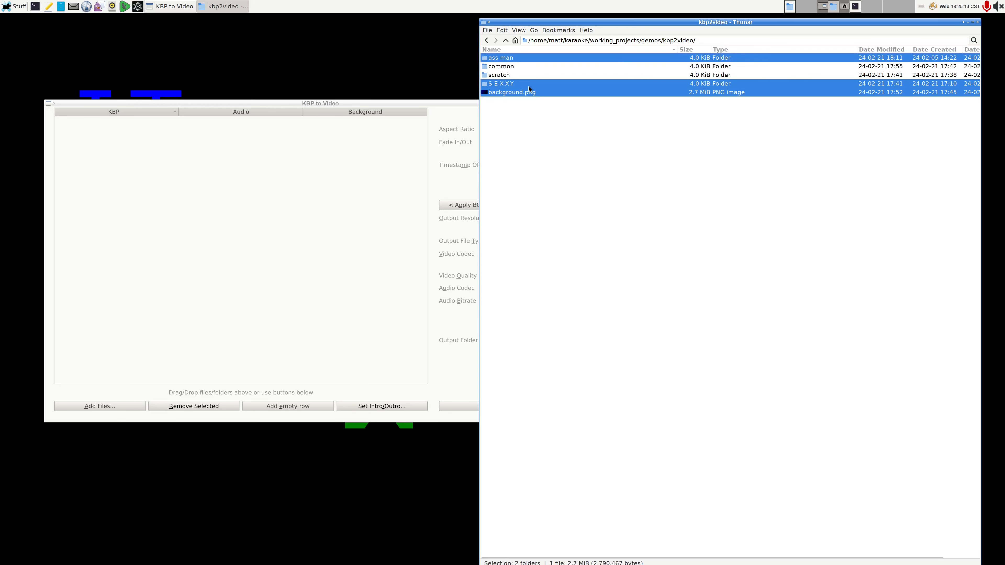
left_click_drag(527, 85, 351, 255)
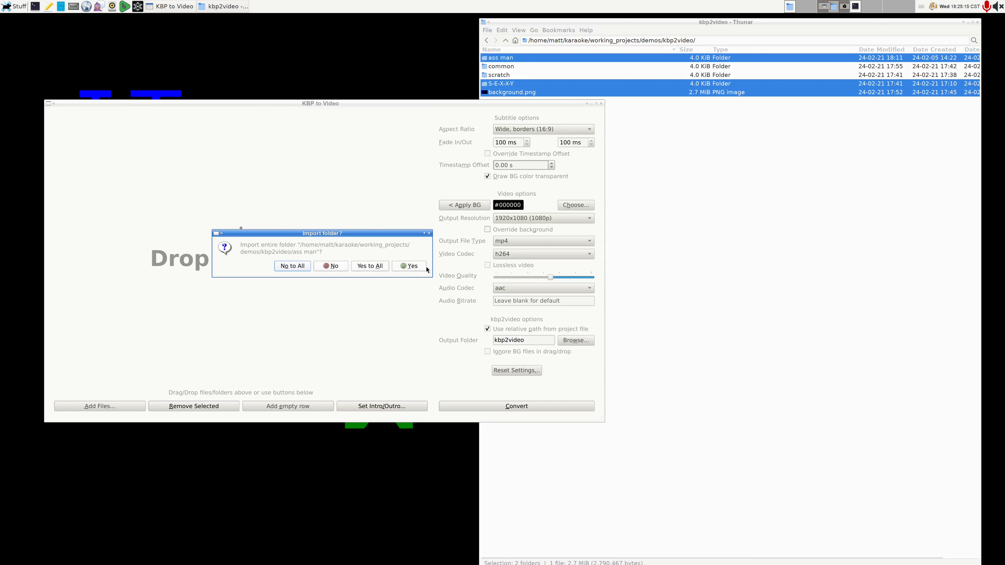
left_click(378, 266)
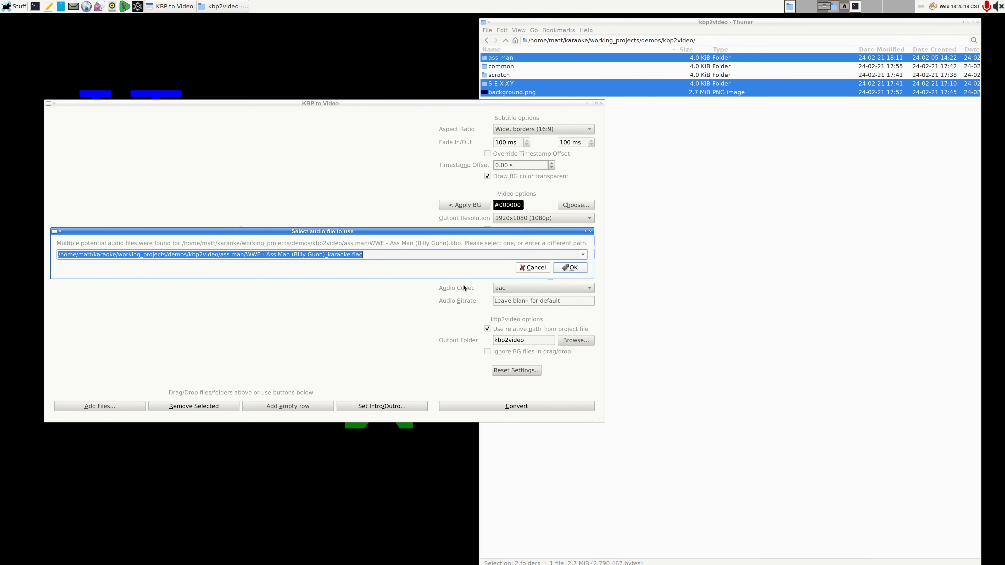
left_click(574, 267)
Step: Move background.png back into the "common" folder and return to KBP to Video
left_click(560, 139)
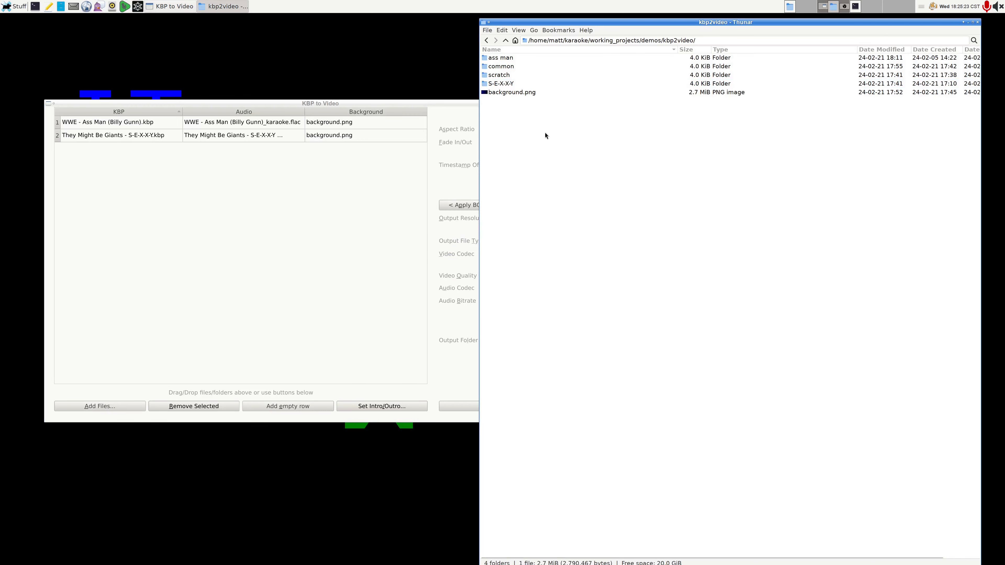
left_click_drag(514, 92, 517, 68)
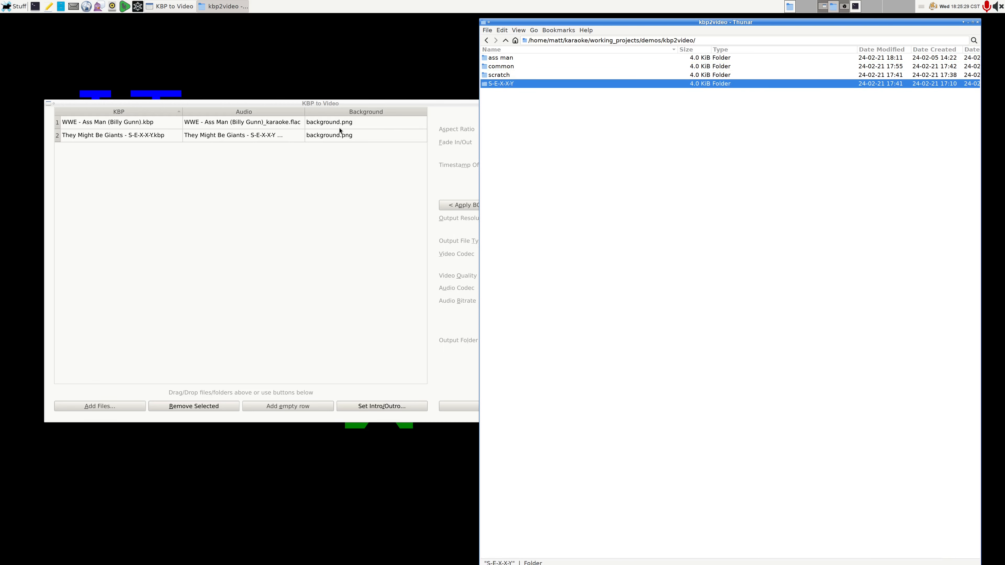
left_click(344, 186)
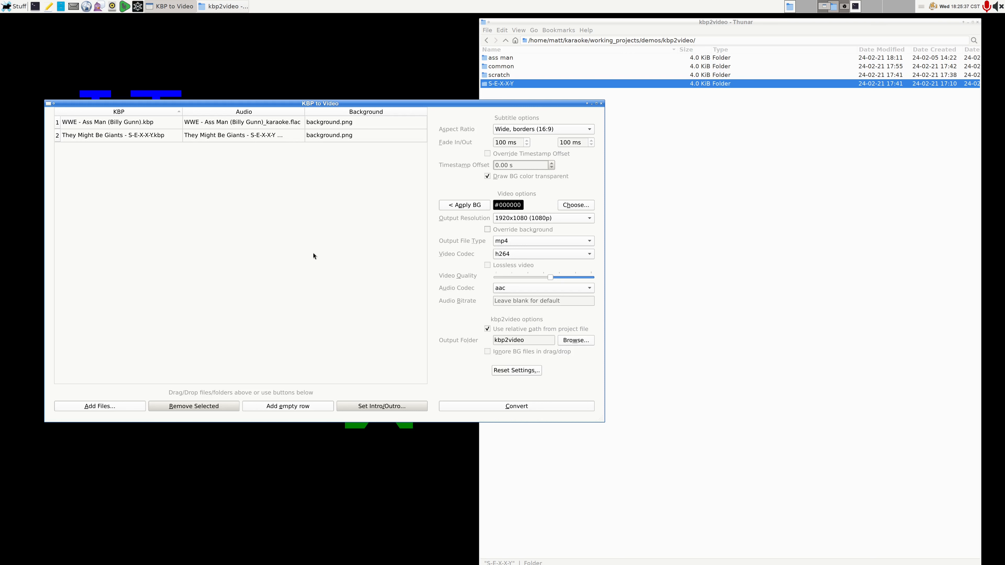
Step: Sort the project list by KBP file name in ascending order and select both projects
left_click(343, 114)
left_click(137, 112)
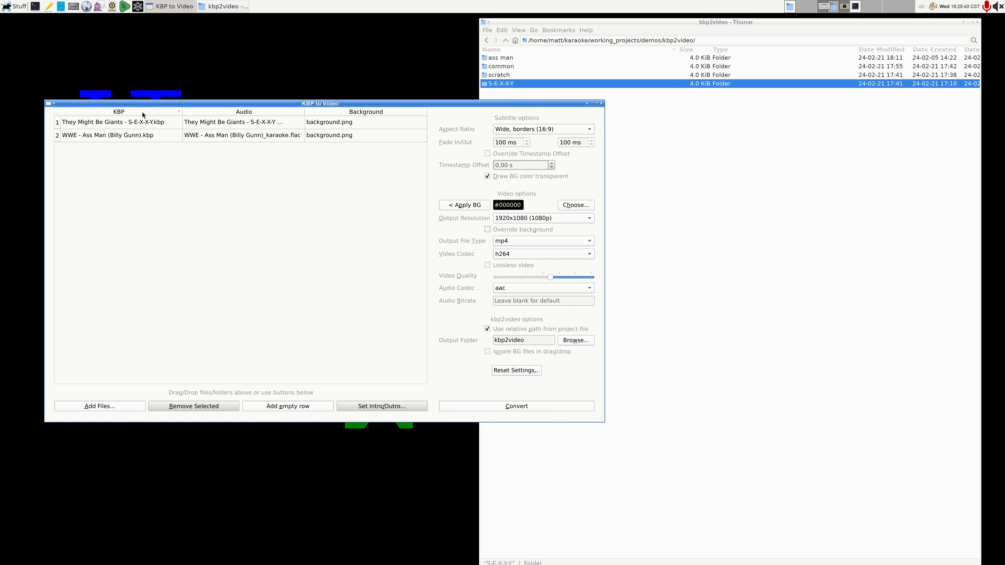
left_click(156, 127)
left_click(164, 137, "shift")
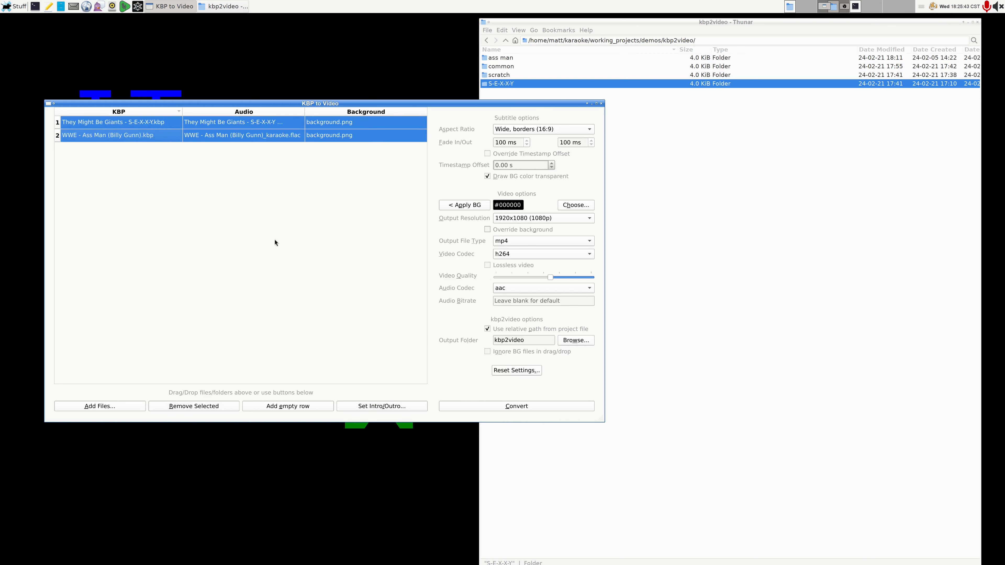
Step: Enable an intro for both selected projects, using it_might_be_4K.png from the demos/kbp2video/common folder as its image
left_click(388, 406)
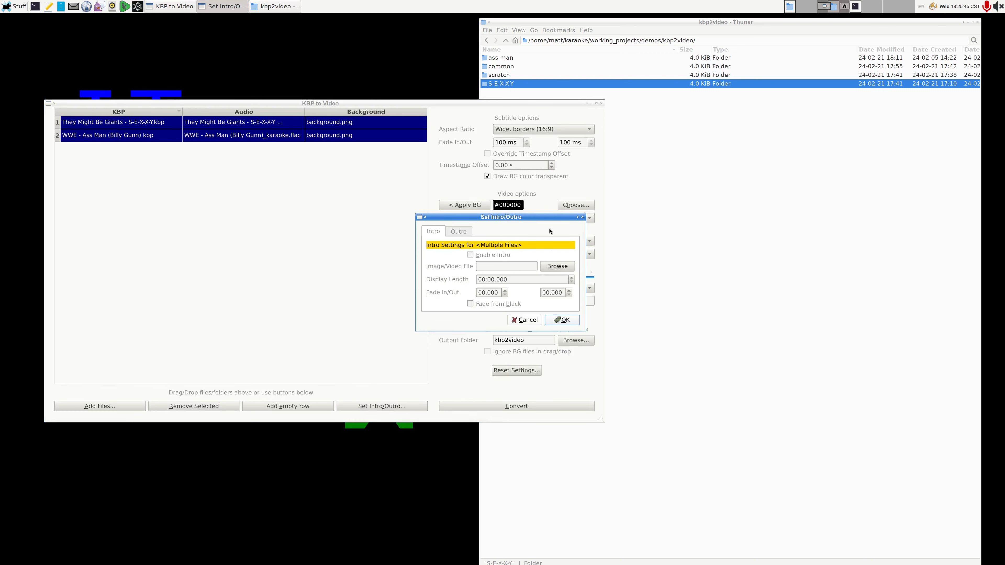
left_click(487, 255)
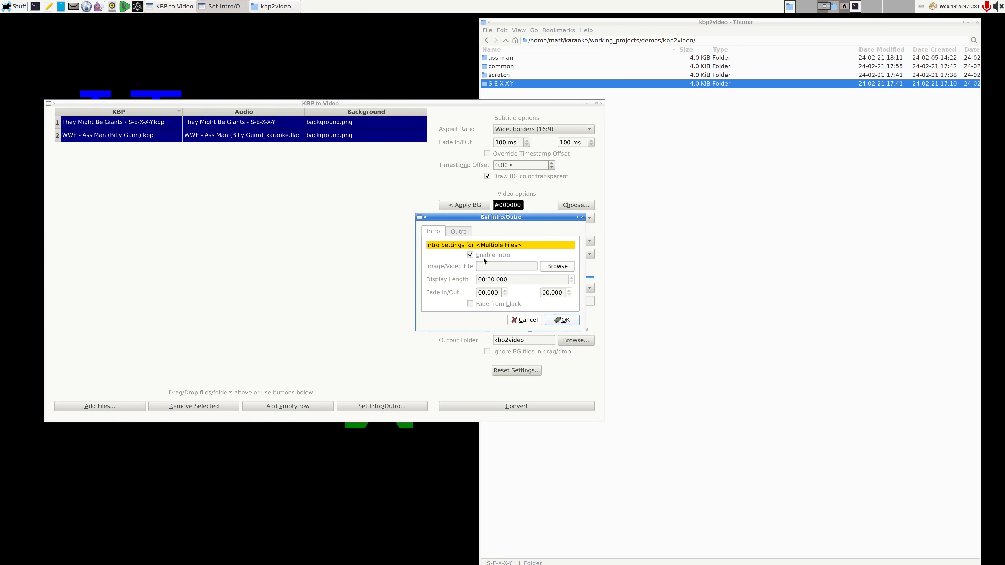
left_click(558, 267)
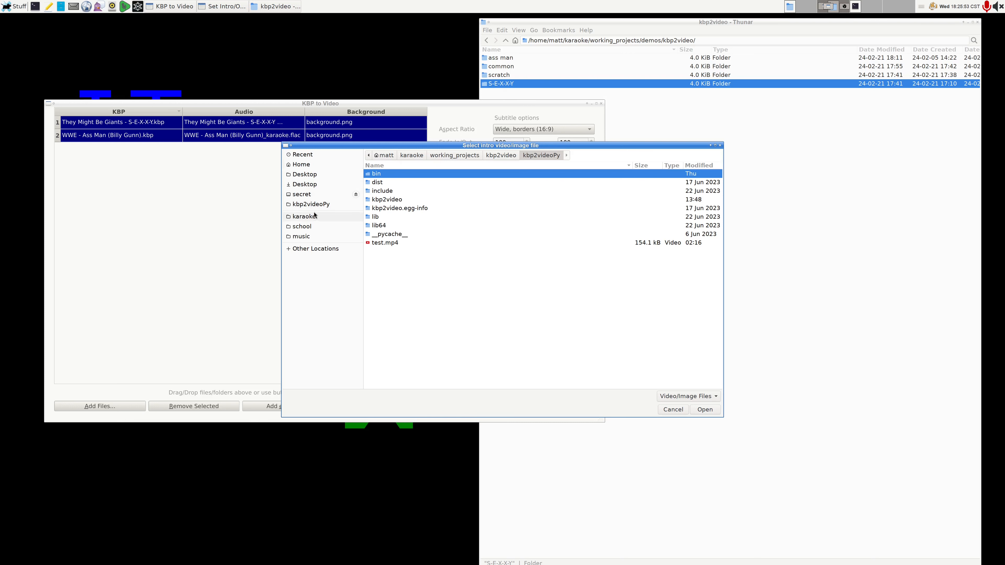
left_click(471, 156)
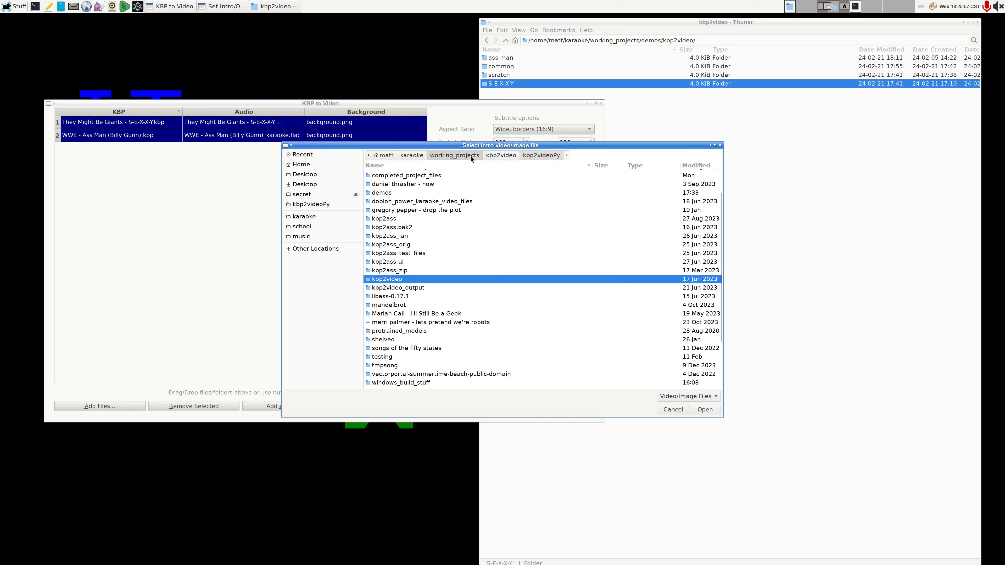
left_click(392, 194)
double_click(392, 194)
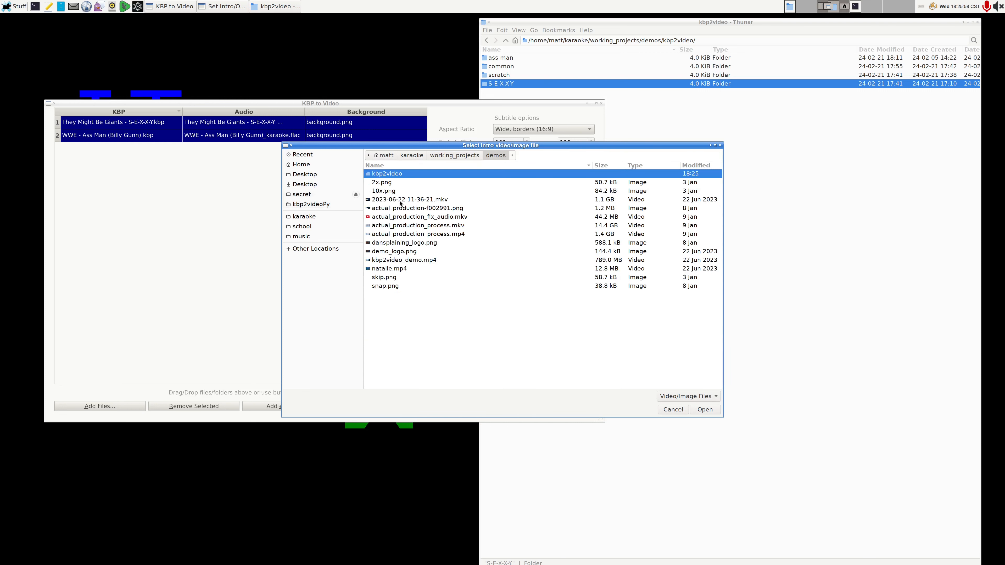
double_click(441, 176)
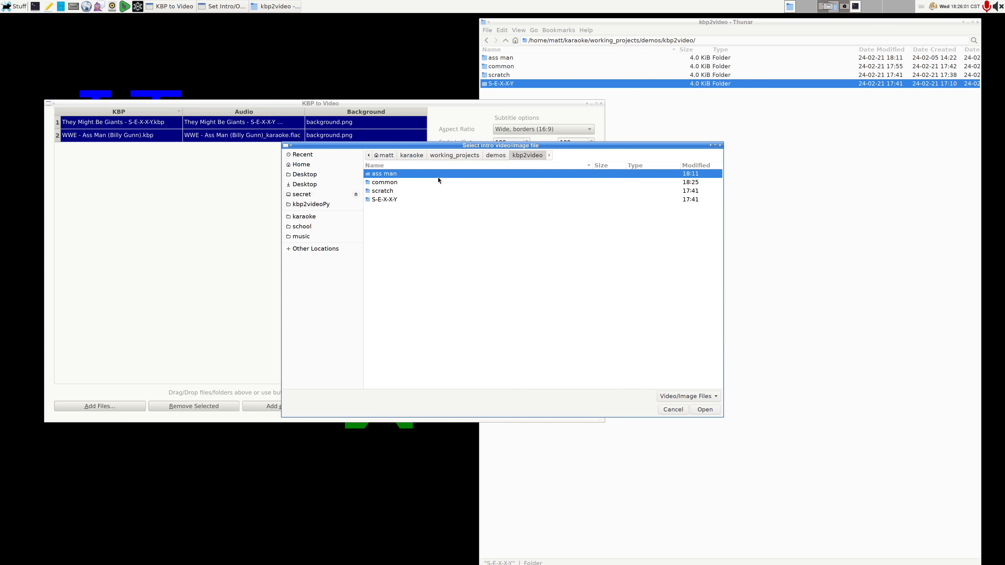
double_click(410, 184)
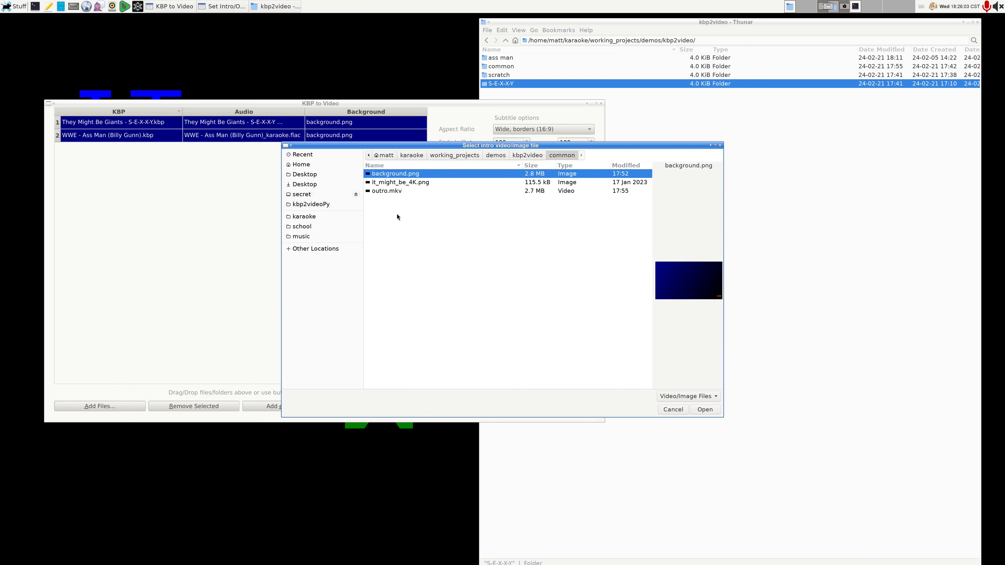
left_click(415, 183)
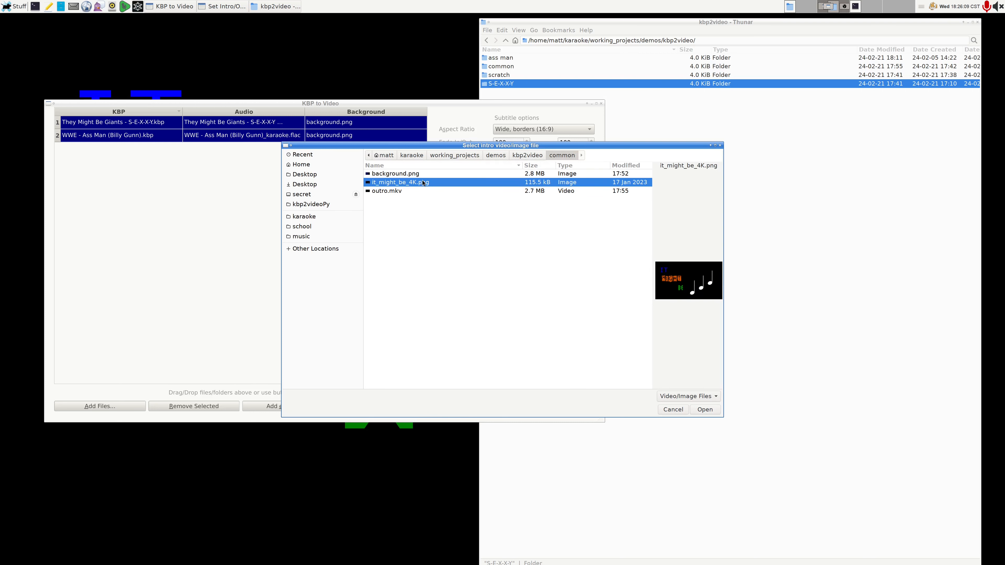
double_click(422, 183)
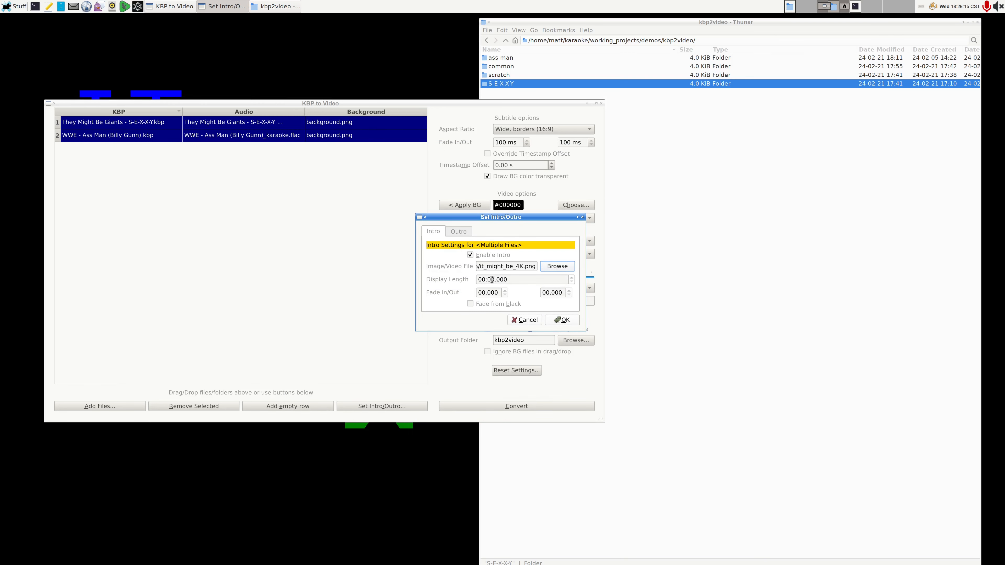
Step: Set the intro's display length to 00:04.000 and its fade-in to 01.000
left_click_drag(491, 280, 495, 279)
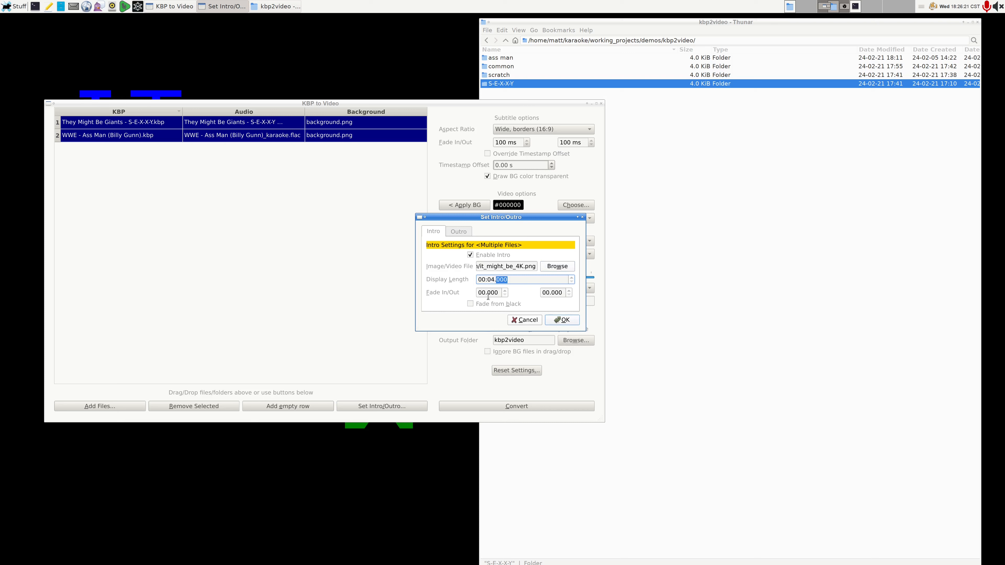
left_click_drag(480, 293, 484, 293)
type("1")
left_click(547, 293)
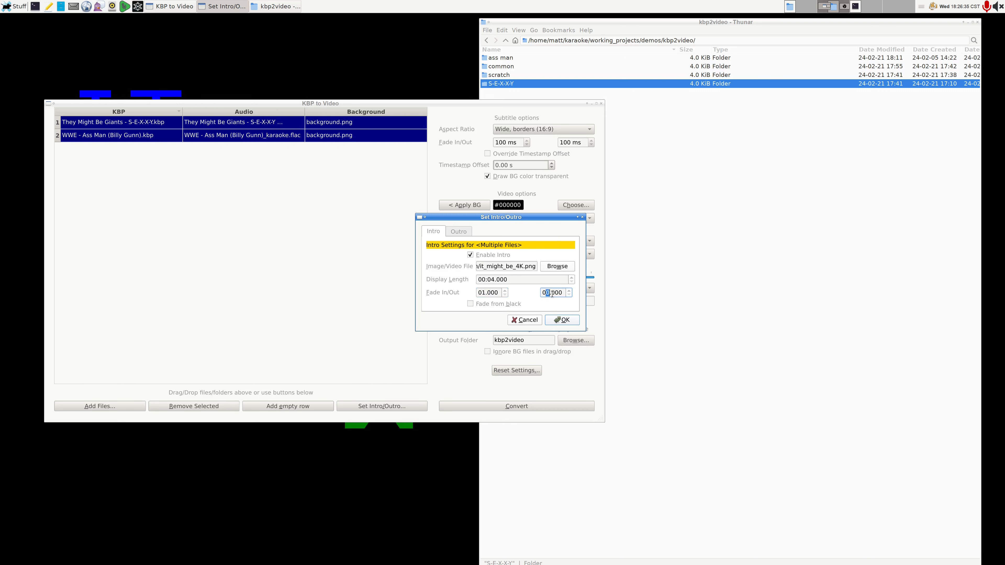
left_click(498, 293)
Step: Set outro.mkv from the "common" folder as the outro video for both projects
left_click(454, 233)
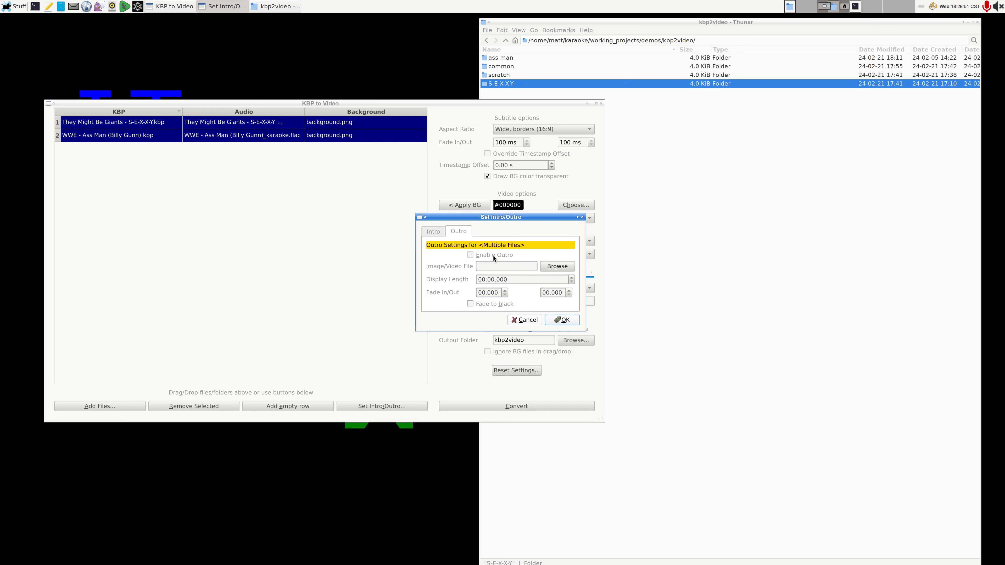
left_click(546, 266)
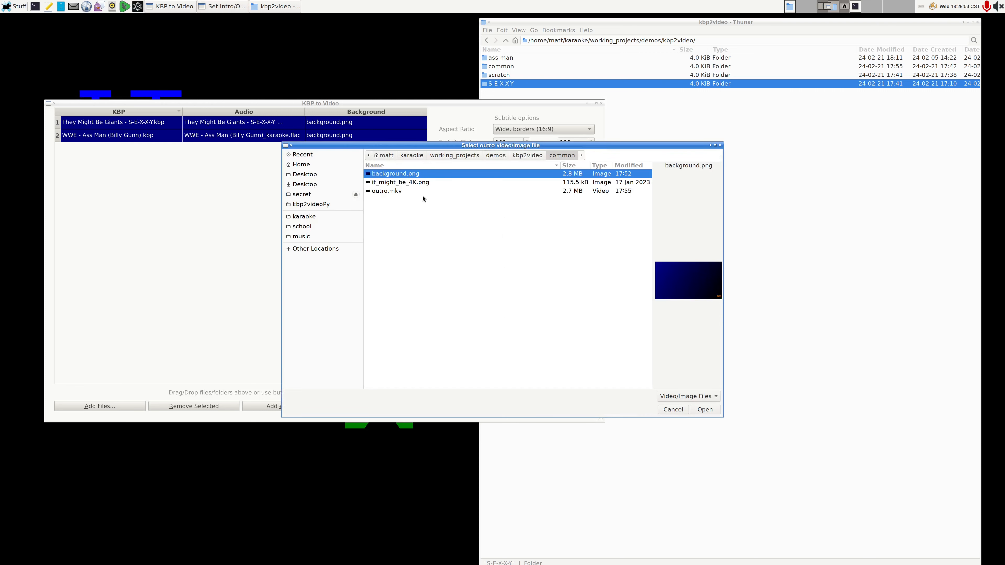
left_click(411, 191)
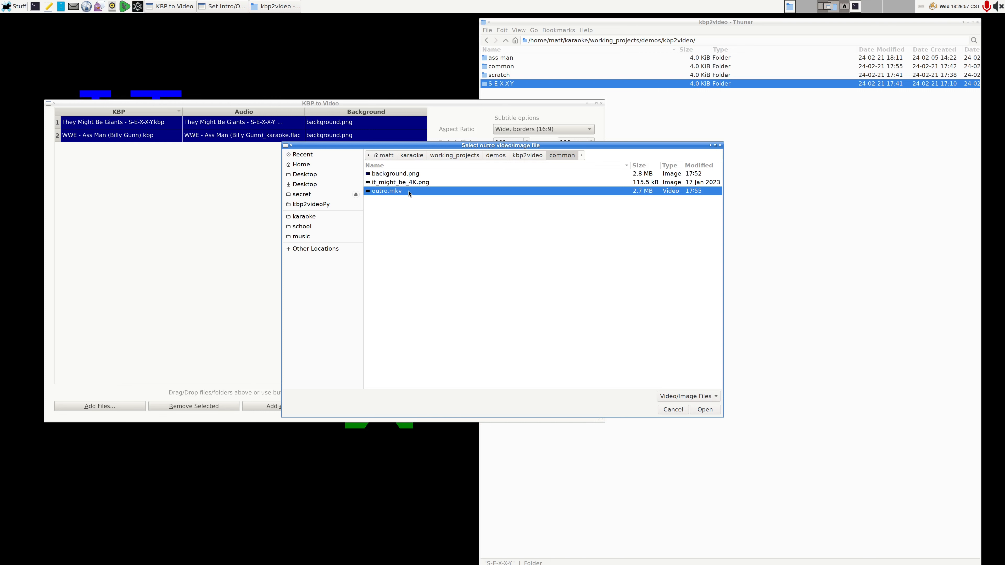
double_click(408, 191)
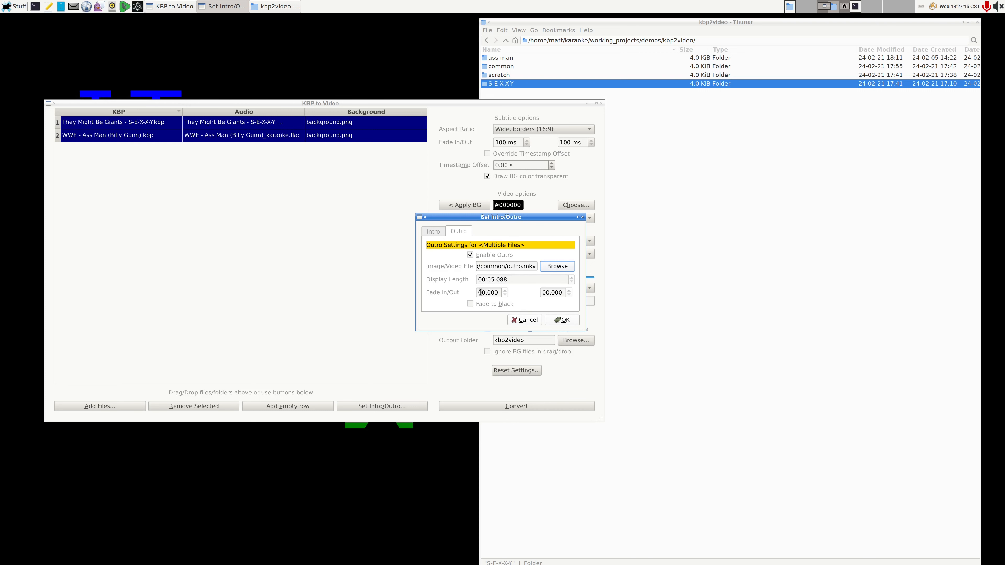
Step: Set the outro's fade-in to 00.500 for both projects and apply the intro/outro settings
left_click_drag(482, 291, 485, 292)
left_click(491, 292)
key("BackSpace")
type("5")
left_click(551, 293)
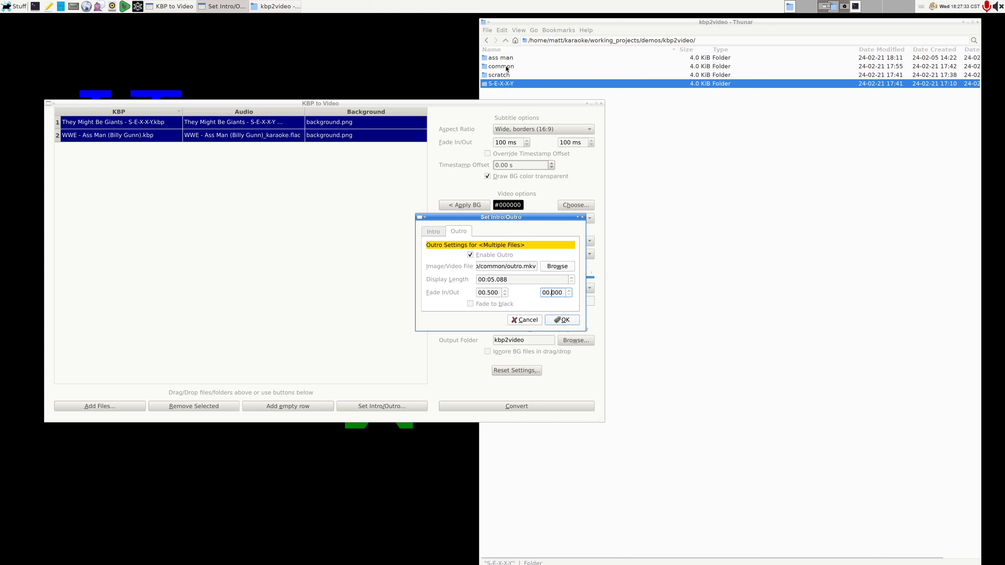
left_click(569, 322)
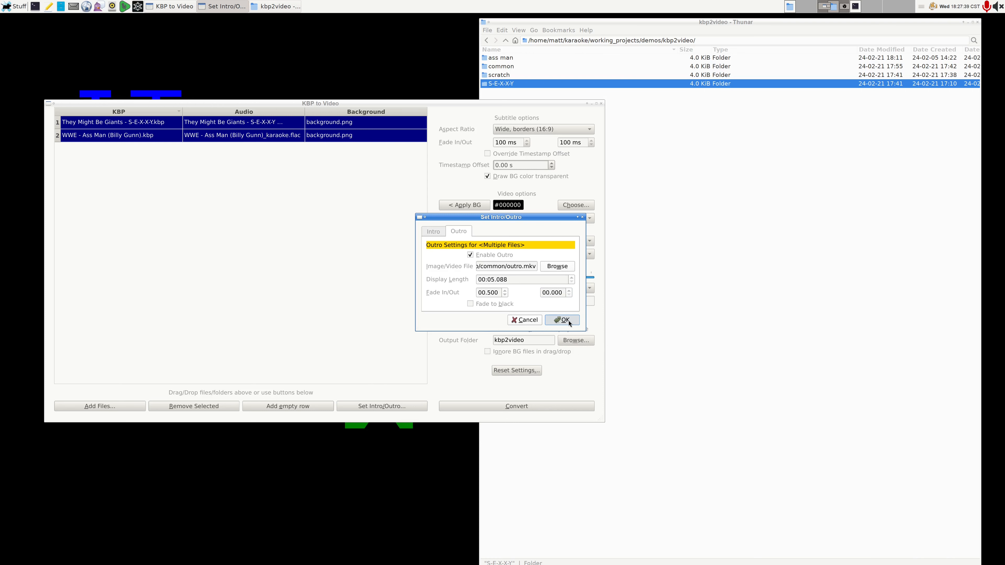
left_click(569, 322)
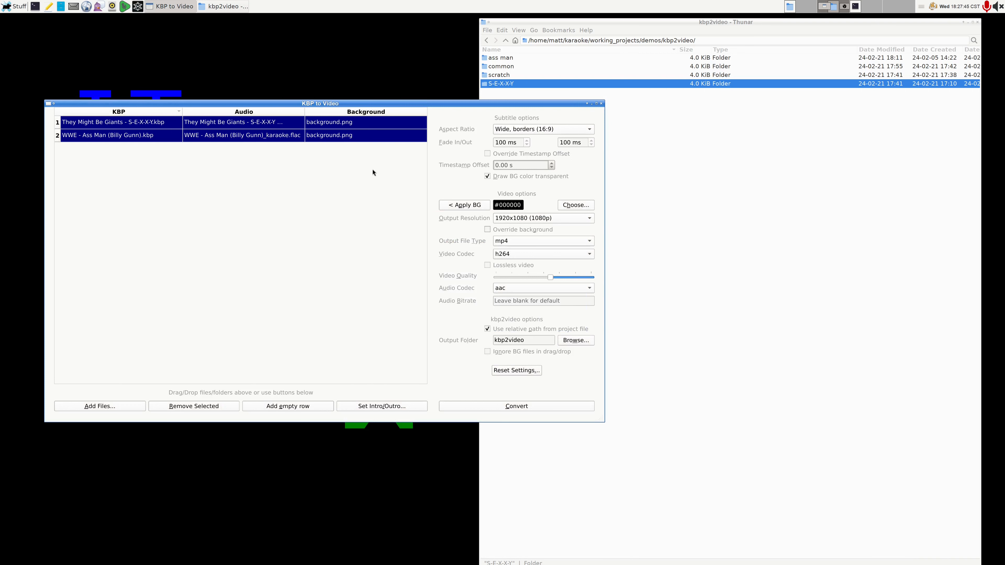
Step: Use it_might_be_4K.png from the "common" folder as the outro image for the WWE - Ass Man (Billy Gunn) project only
left_click(386, 137)
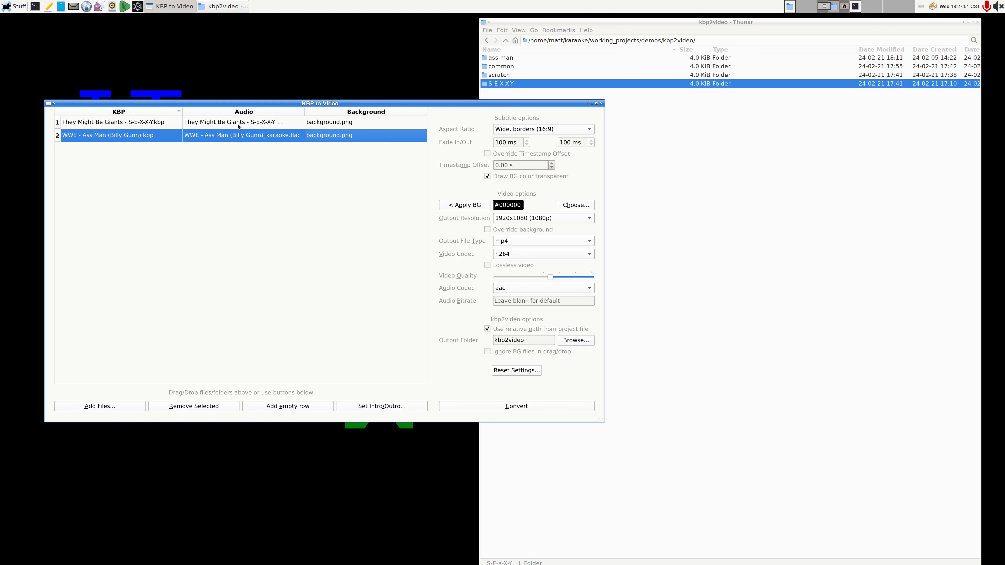
left_click(256, 126)
left_click(282, 138)
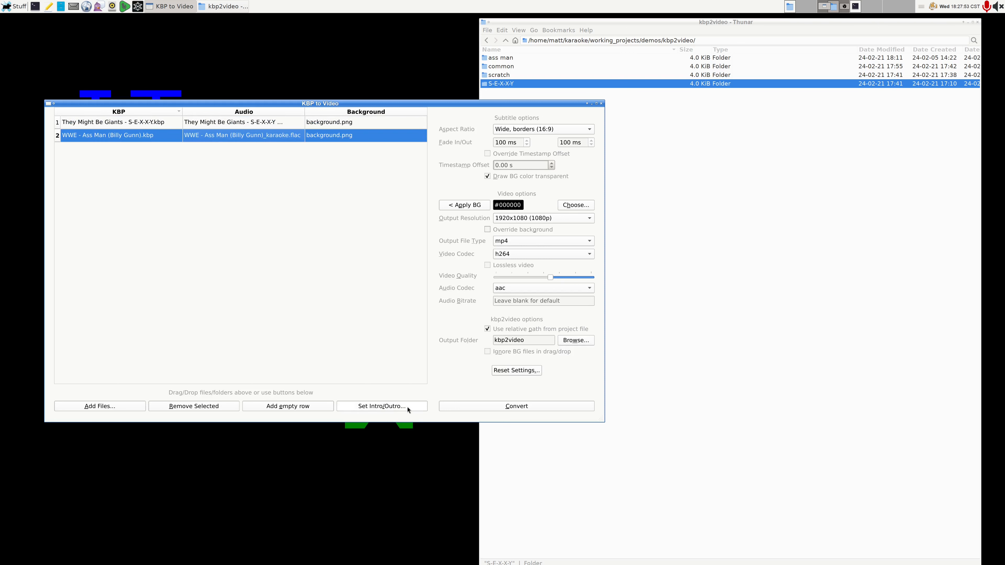
left_click(375, 127)
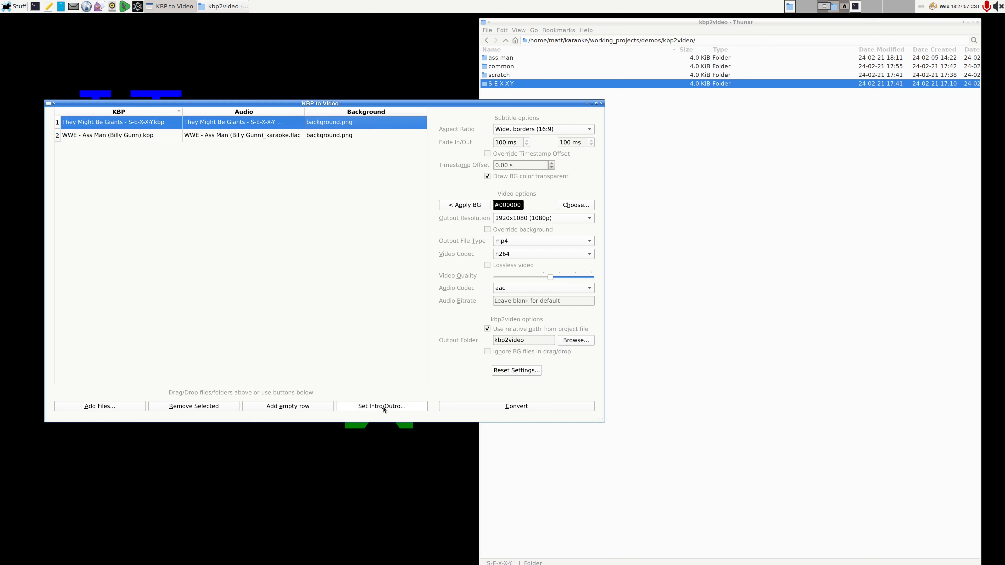
left_click(375, 139)
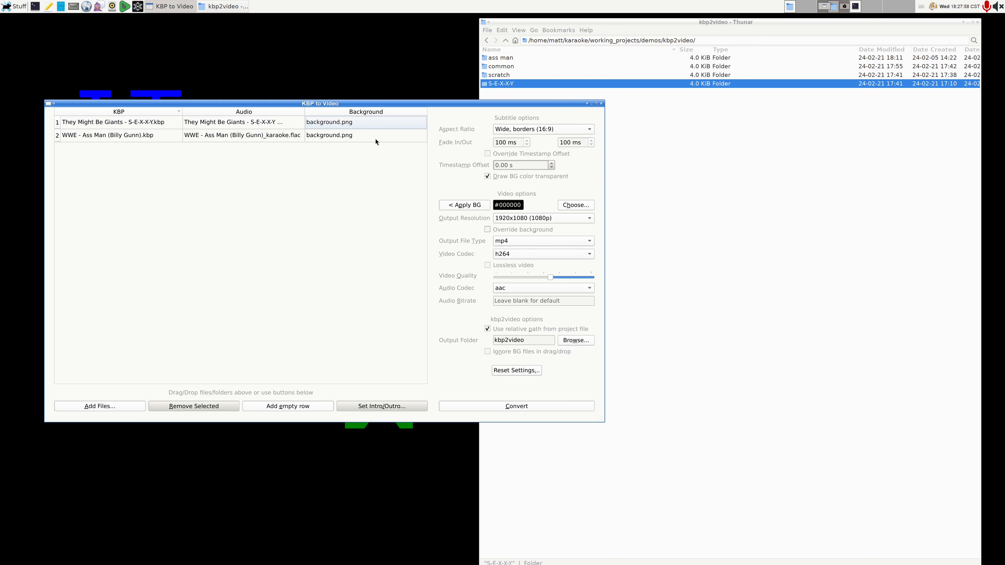
left_click(386, 407)
left_click(467, 231)
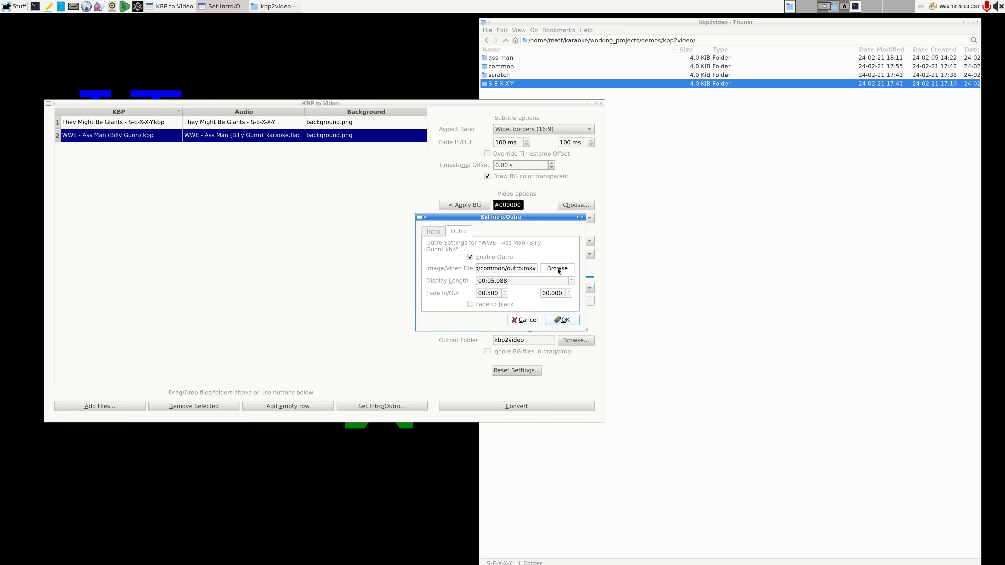
left_click_drag(588, 332, 635, 348)
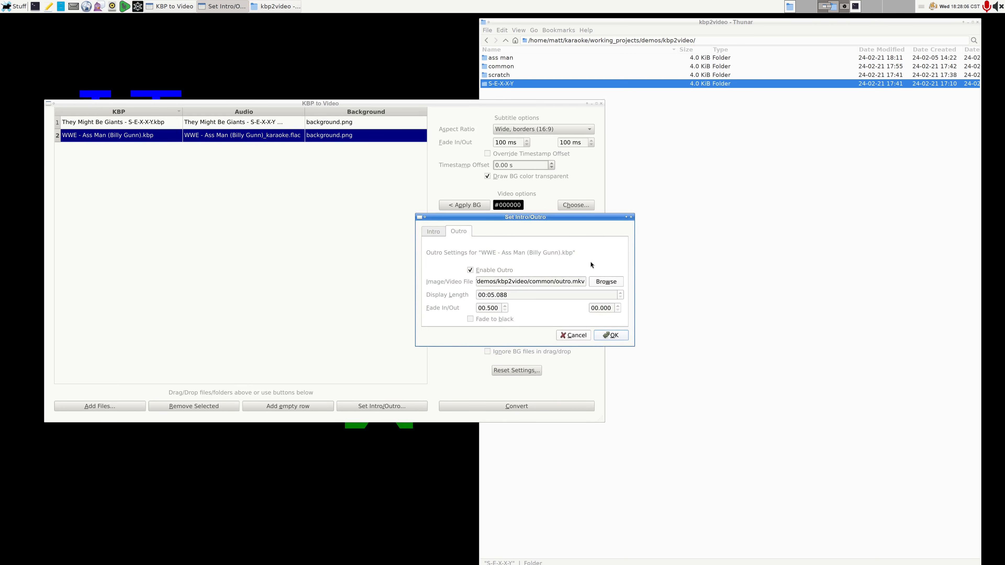
left_click(613, 285)
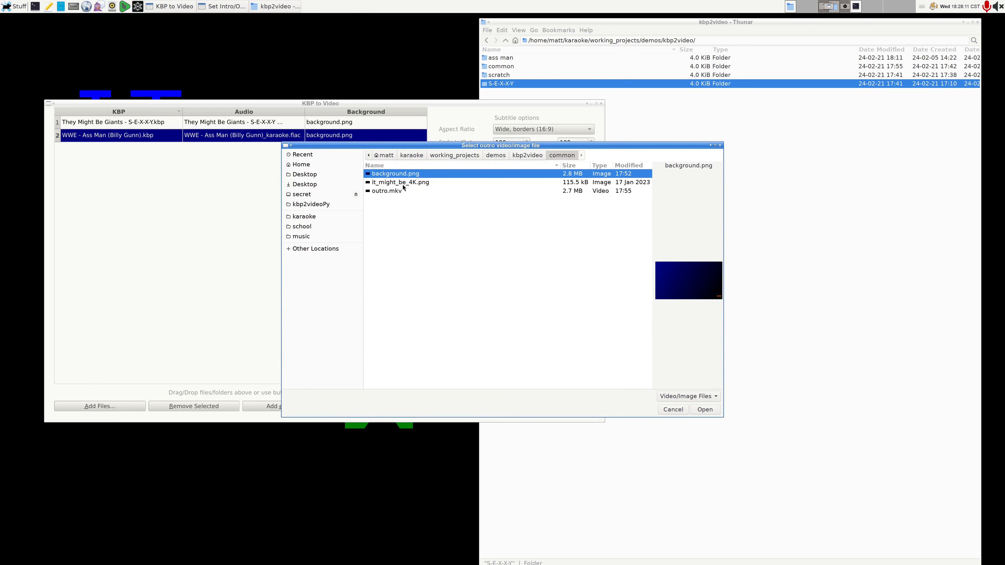
double_click(403, 184)
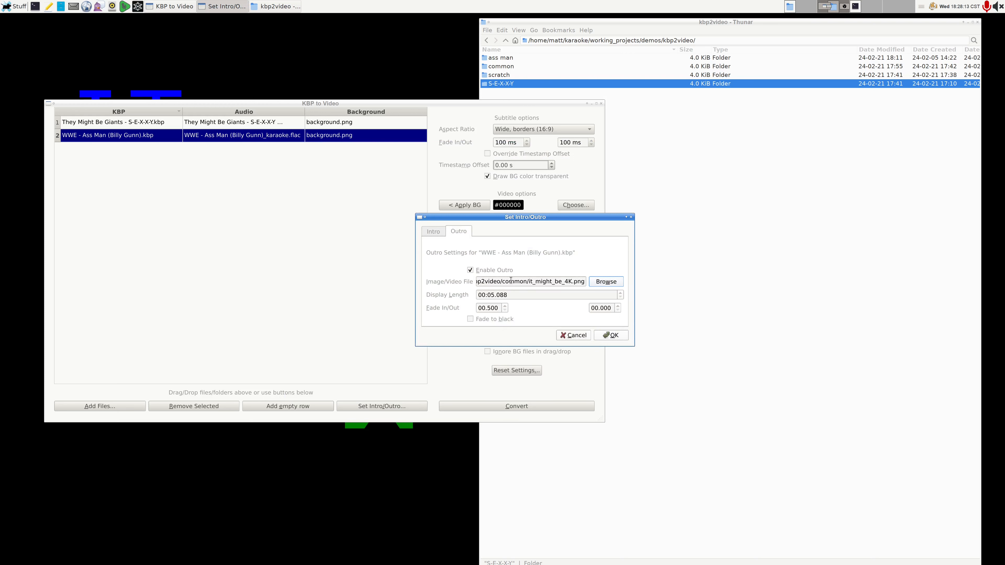
Step: Set this project's outro display length to 00:02.000 and its fade-out to 00.500, and apply the settings
left_click_drag(495, 295, 492, 295)
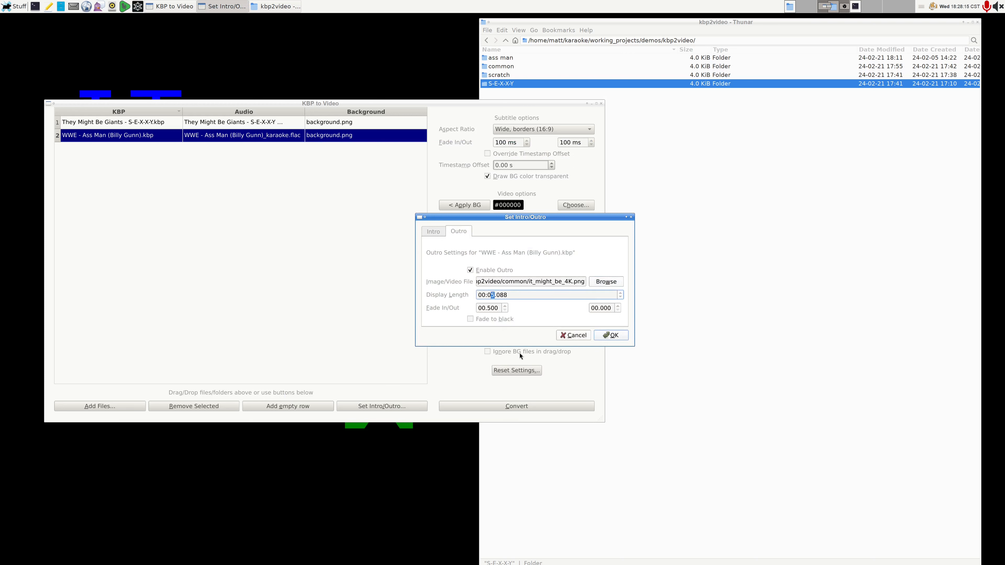
type("2.000")
left_click(600, 308)
left_click_drag(596, 308, 602, 307)
type("5")
left_click_drag(488, 308, 491, 308)
left_click(533, 296)
left_click(608, 340)
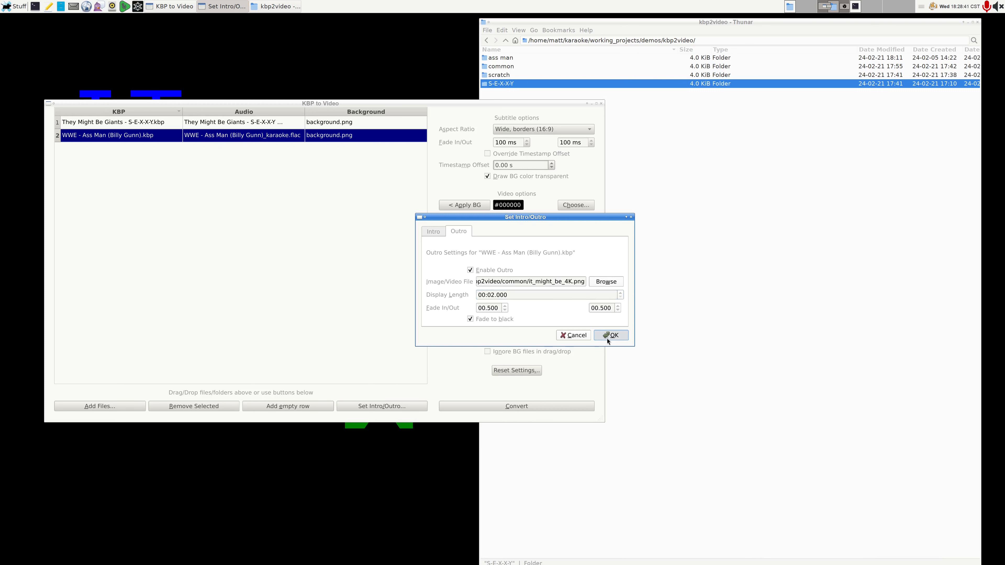
left_click(608, 339)
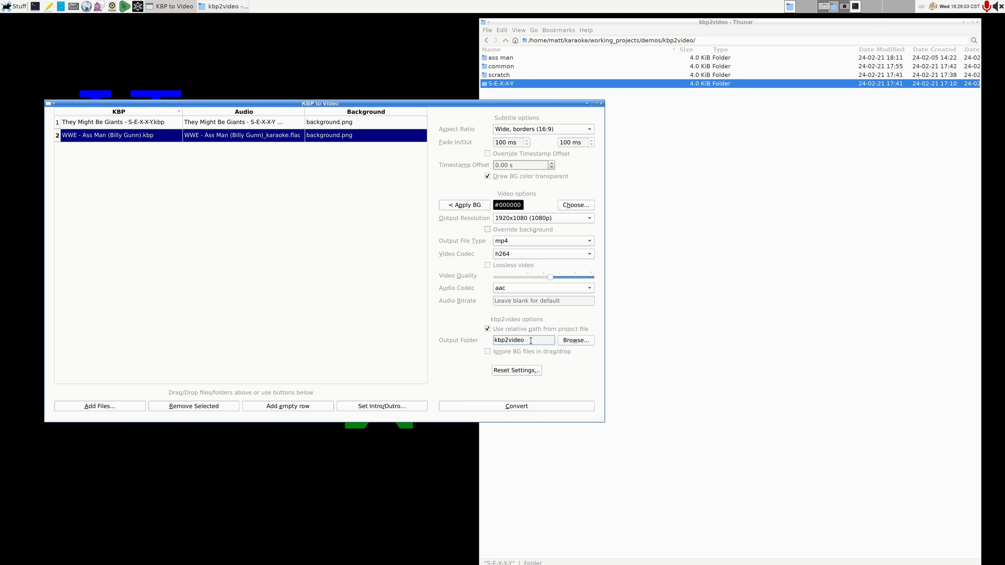
Step: Clear the output folder setting and start converting the projects
left_click_drag(530, 341, 468, 328)
key("BackSpace")
left_click(515, 408)
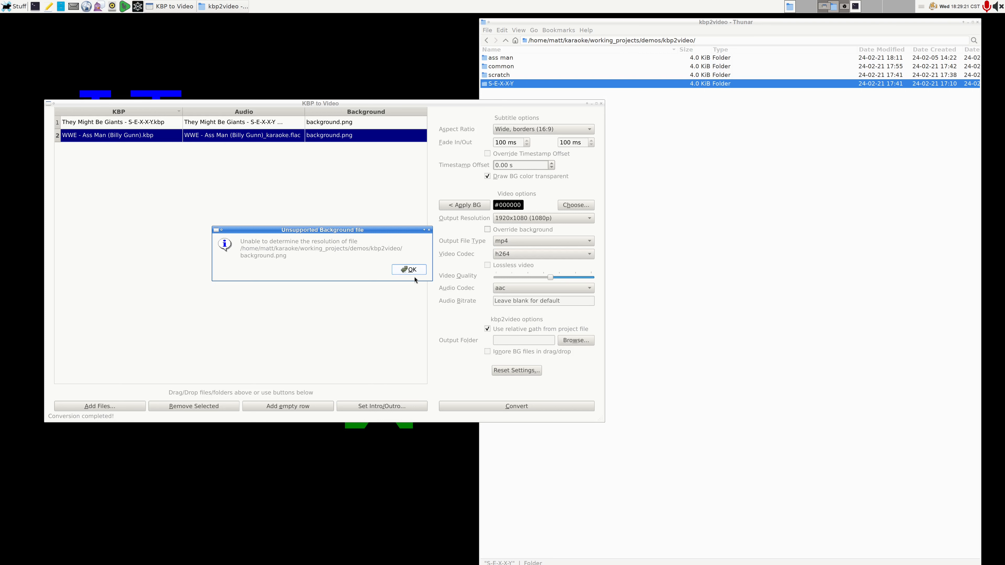
Step: Copy background.png from the "common" folder into its parent kbp2video folder
left_click(681, 191)
double_click(501, 67)
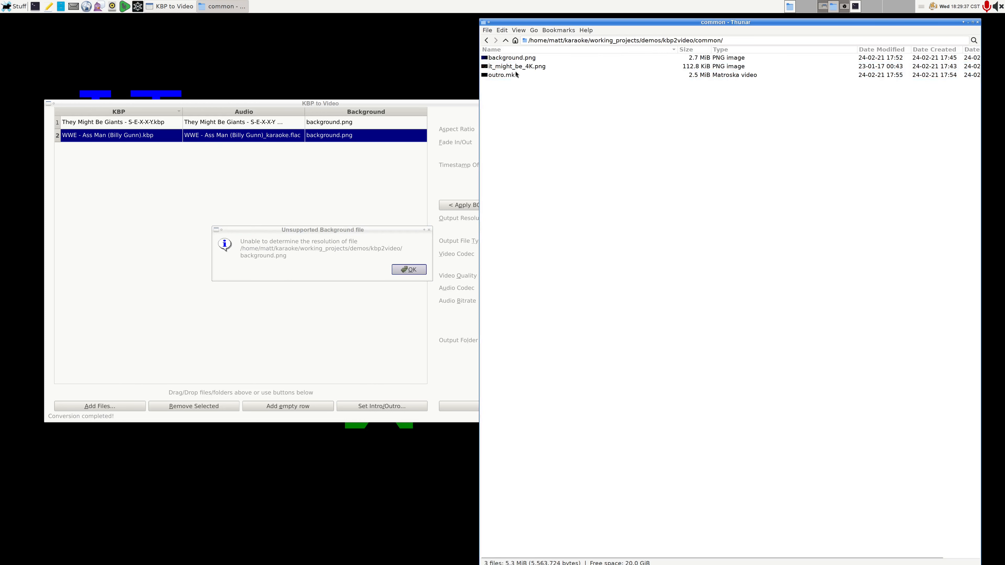
left_click(538, 60)
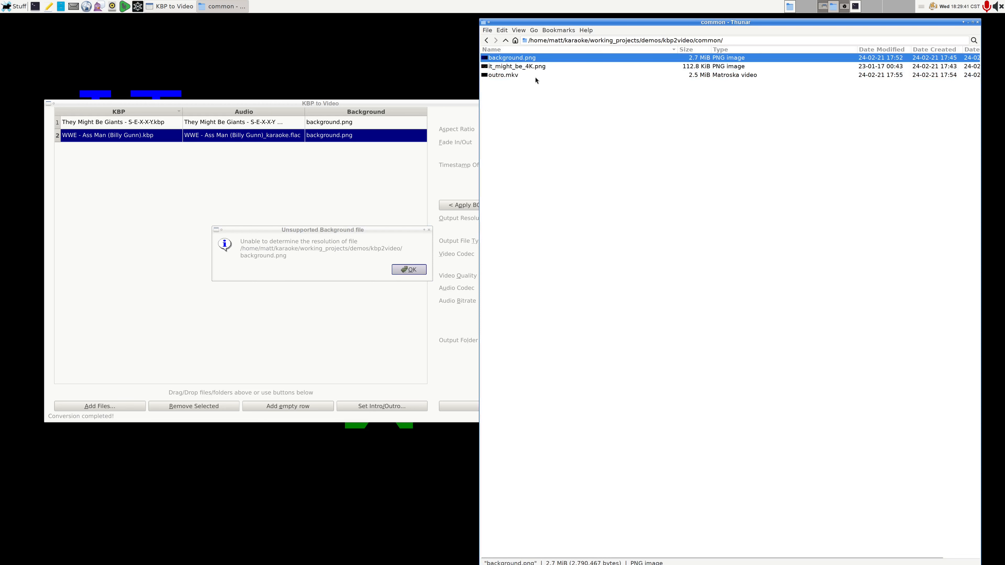
left_click(506, 40)
key("End")
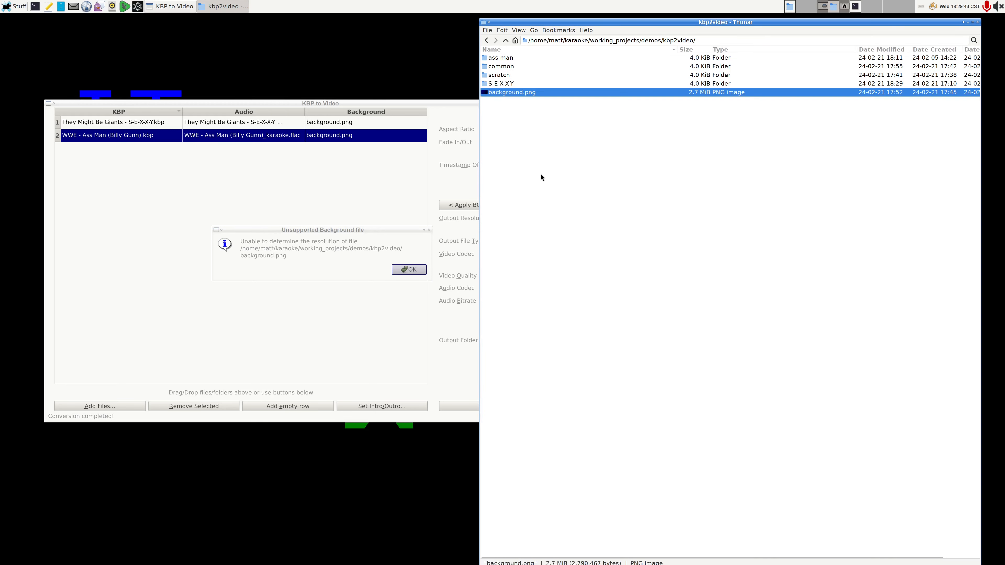
Step: Dismiss the unsupported background message and restart the conversion, overwriting the existing They Might Be Giants - S-E-X-X-Y.ass file
left_click(368, 229)
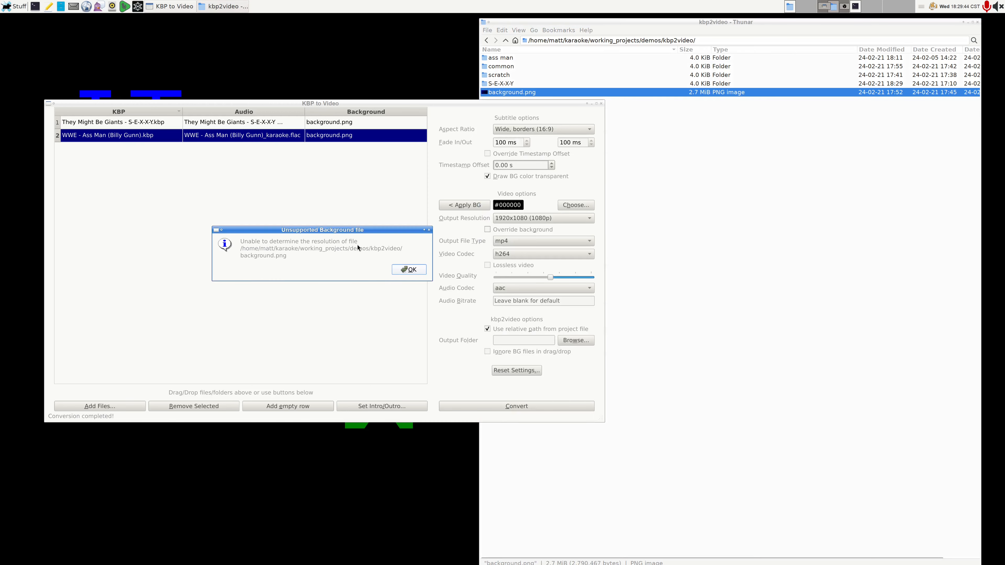
left_click(409, 271)
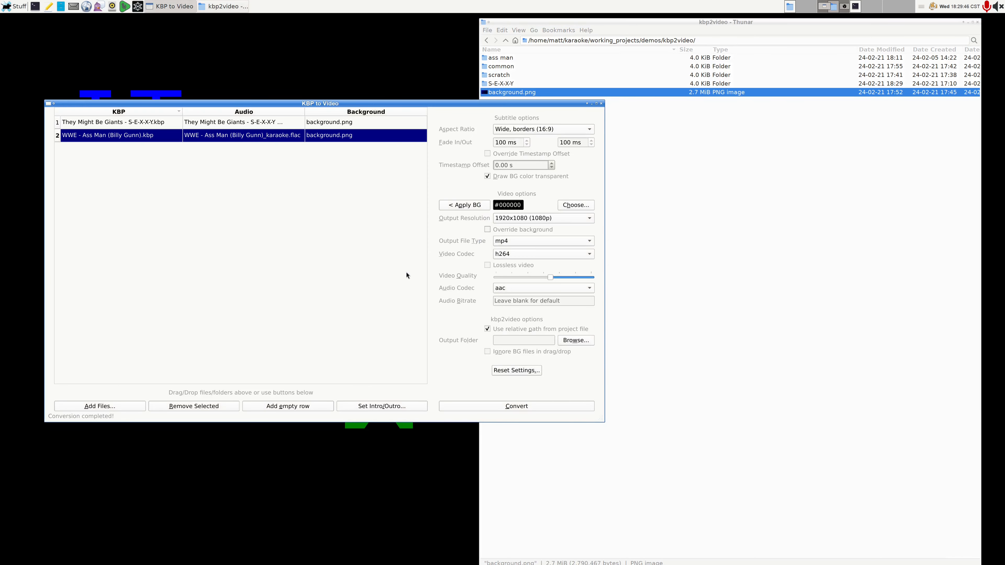
left_click(504, 407)
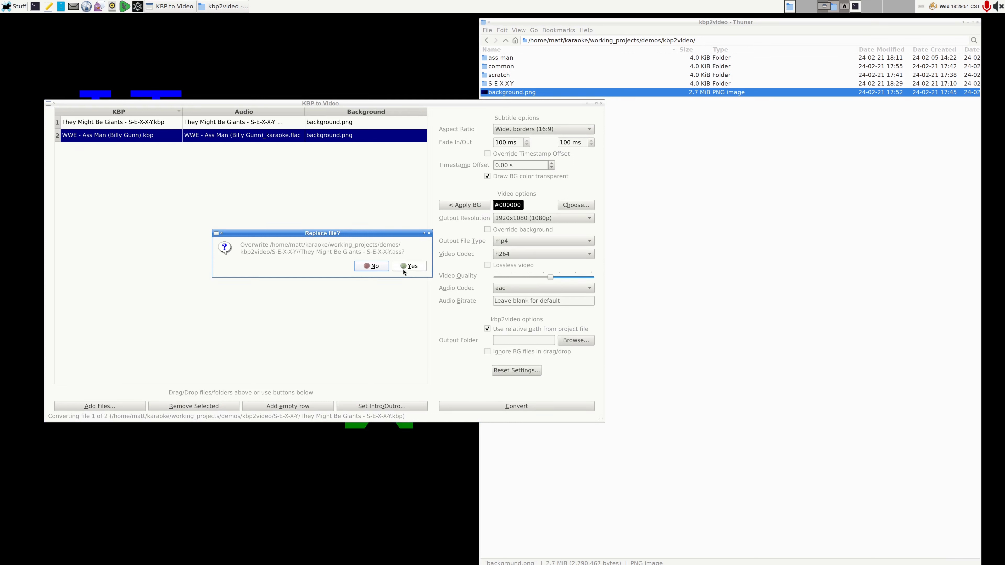
left_click(403, 270)
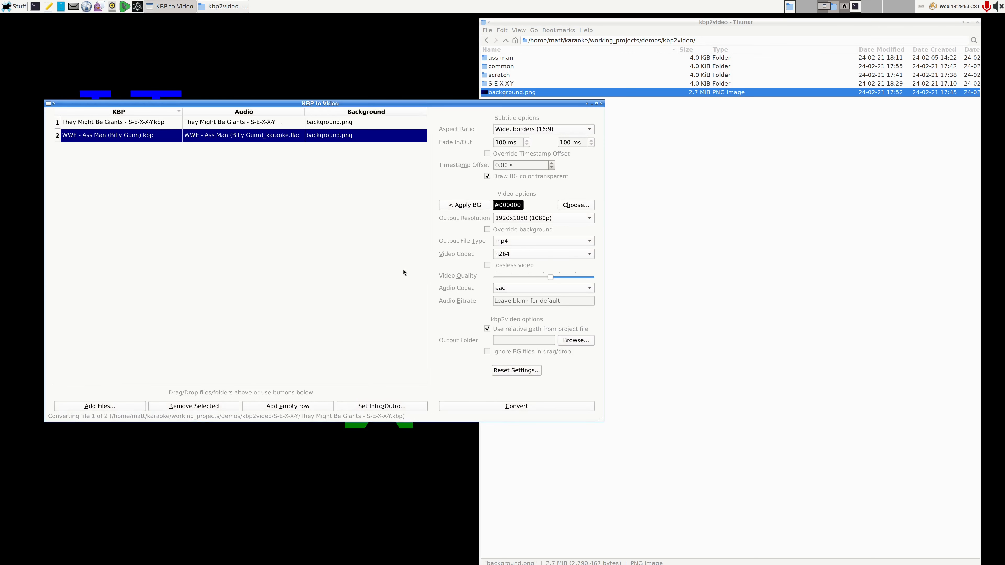
Step: Examine the generated .ass and .mp4 files in the S-E-X-X-Y folder
left_click(715, 324)
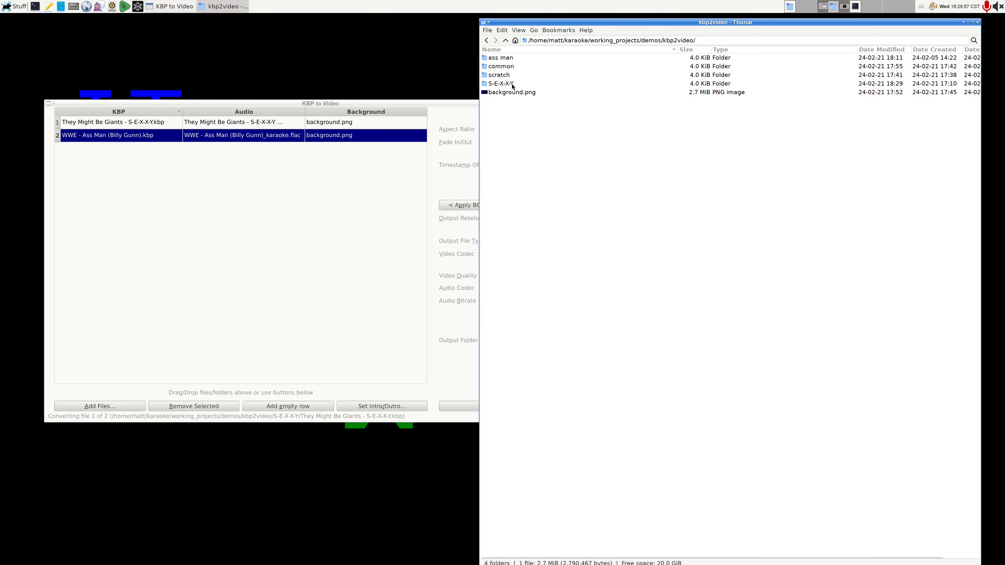
double_click(500, 83)
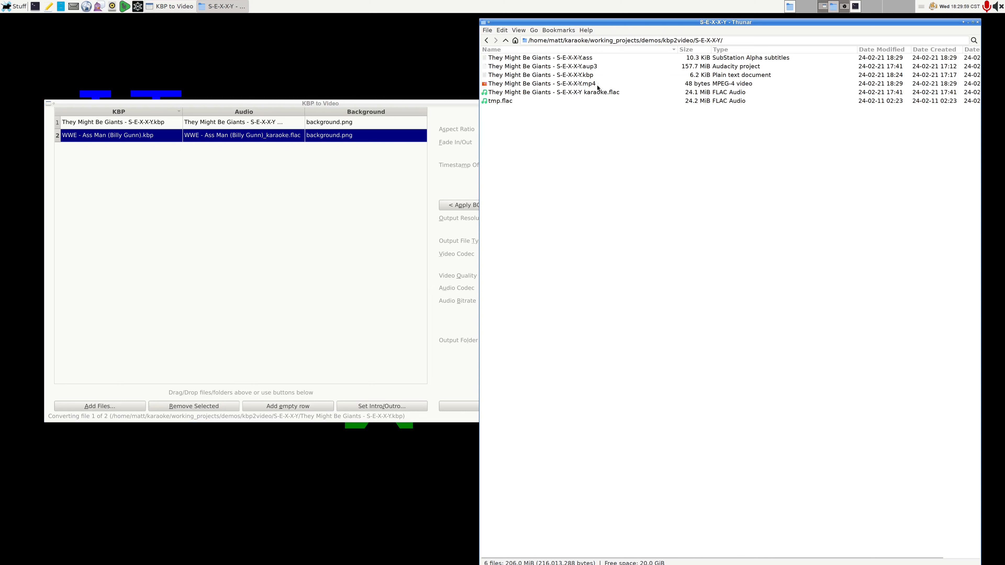
left_click(588, 60)
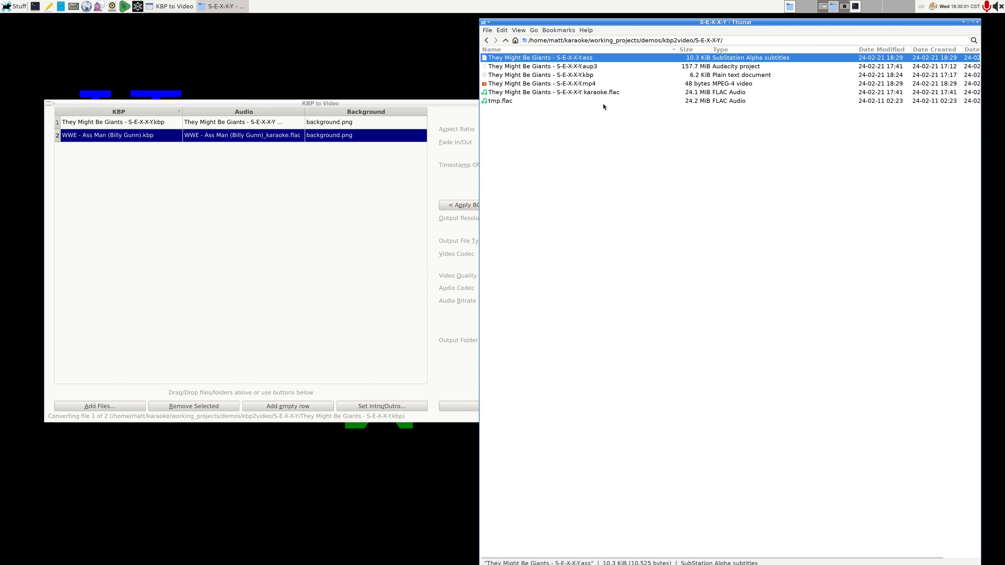
left_click(587, 85)
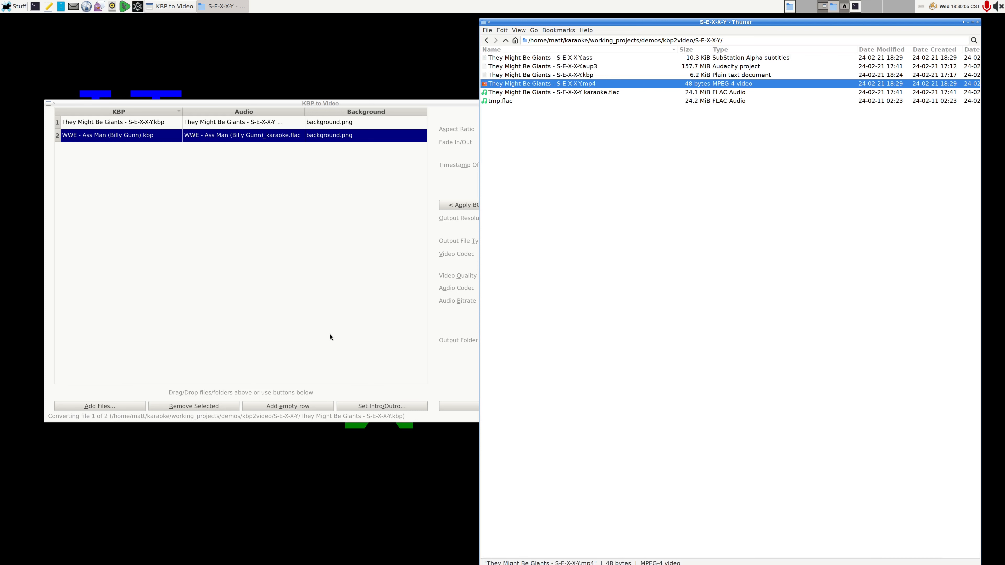
Step: Return to KBP to Video and allow WWE - Ass Man (Billy Gunn).ass to be overwritten
left_click(459, 367)
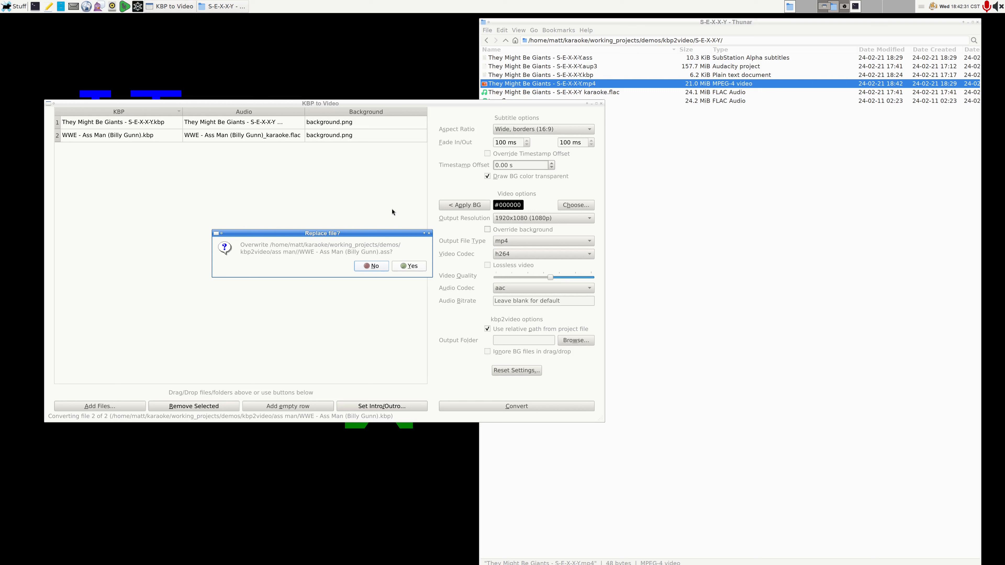
left_click(404, 271)
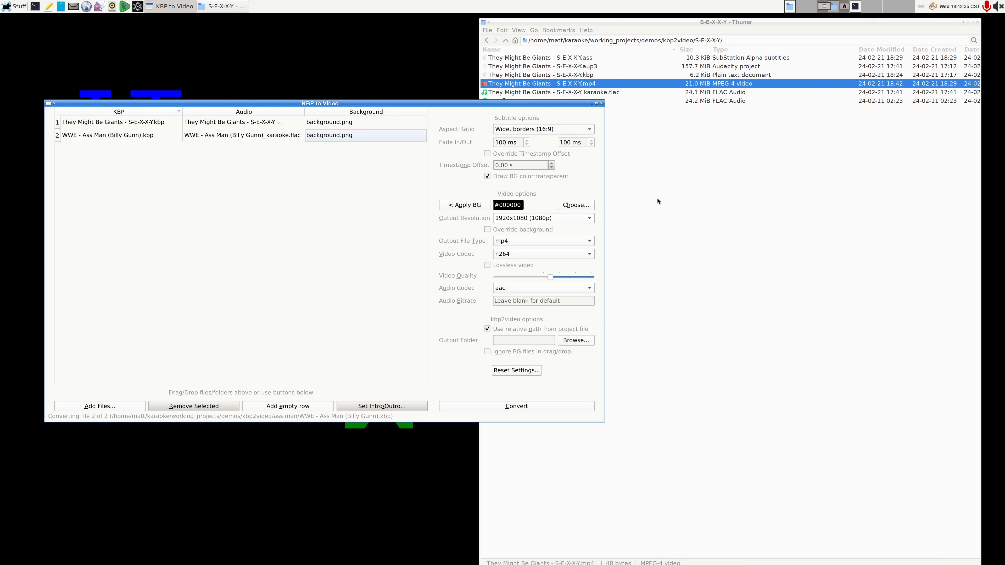
Step: Play They Might Be Giants - S-E-X-X-Y.mp4 full screen in VLC, pause it during the lyrics and leave full screen
left_click(722, 176)
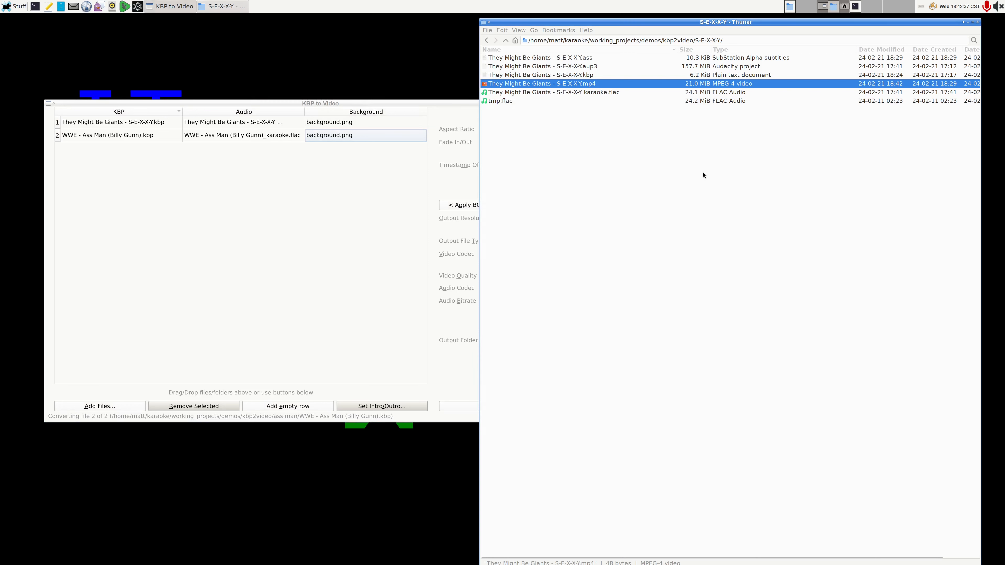
double_click(596, 83)
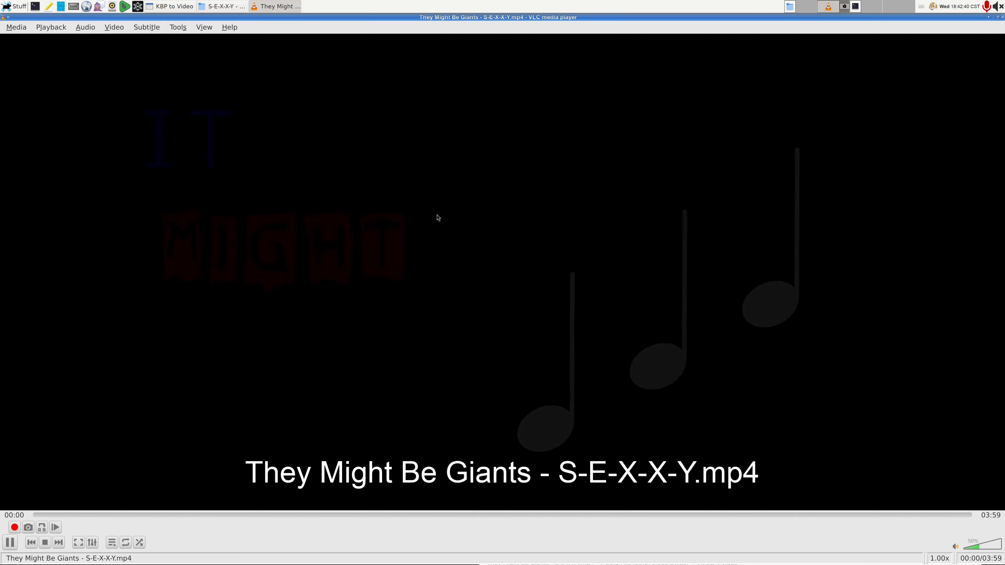
double_click(437, 215)
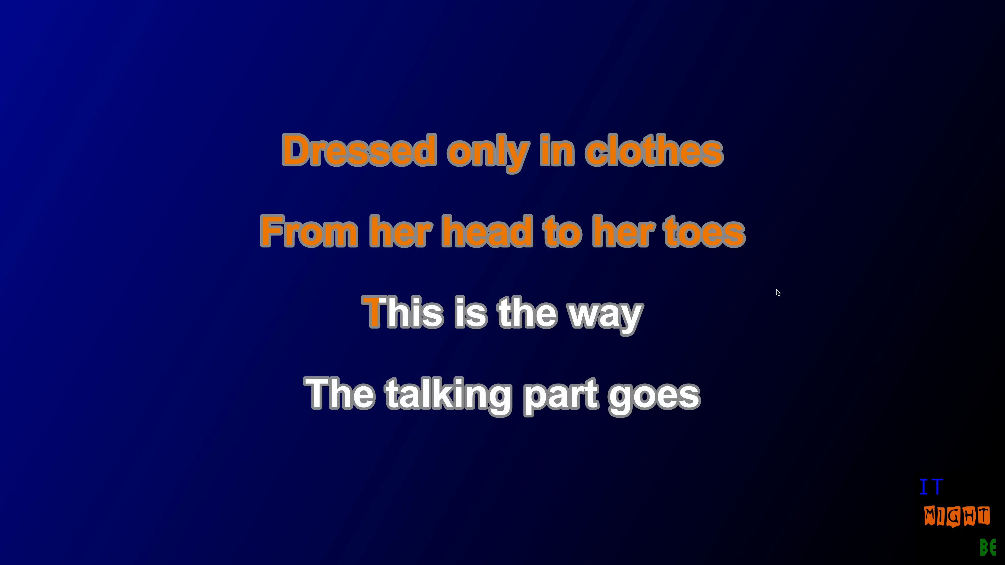
key("space")
key("Escape")
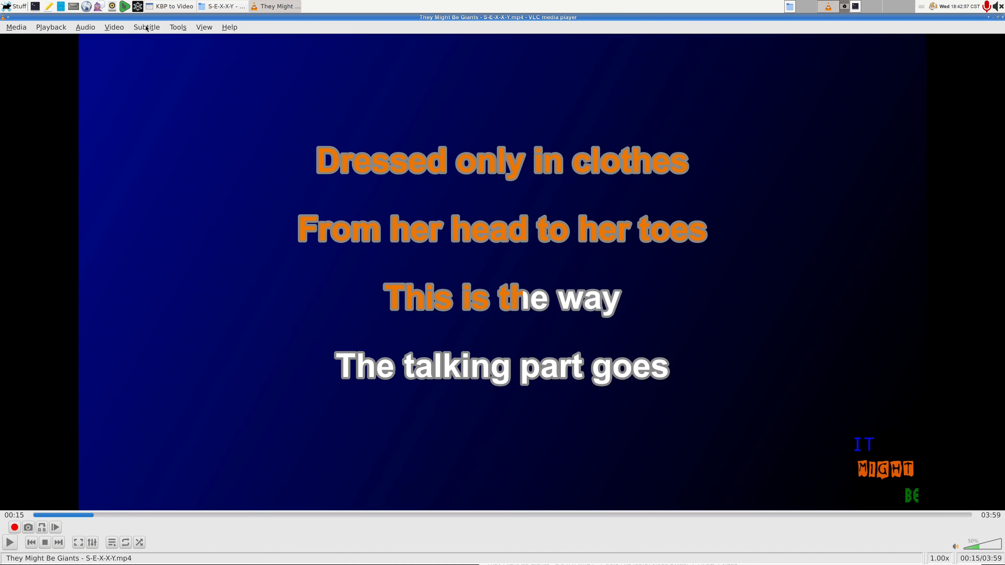
Step: Disable the video's subtitle track in the player, check the setting and return to full screen
left_click(146, 27)
mouse_move(159, 60)
left_click(258, 62)
left_click(151, 29)
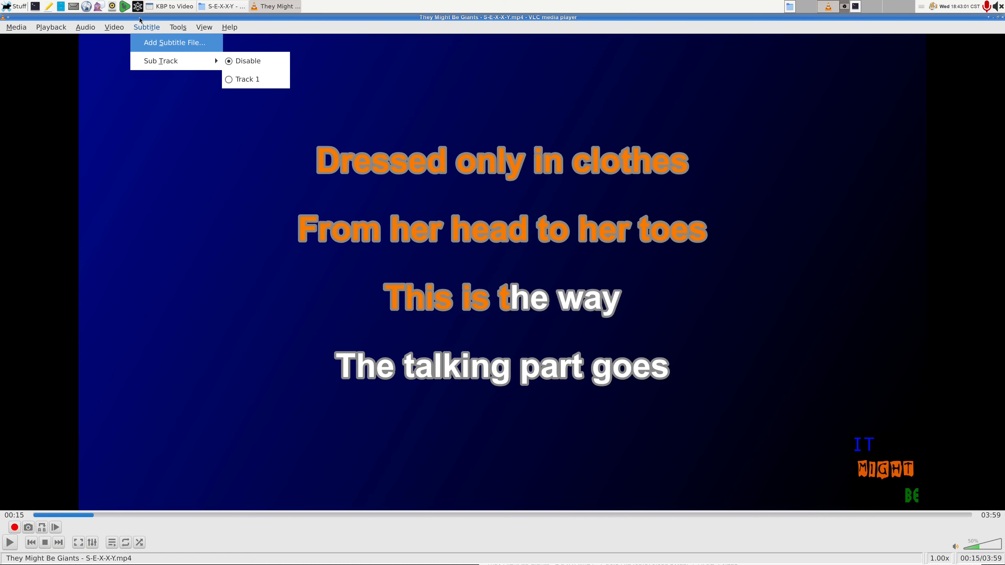
left_click(144, 27)
double_click(490, 205)
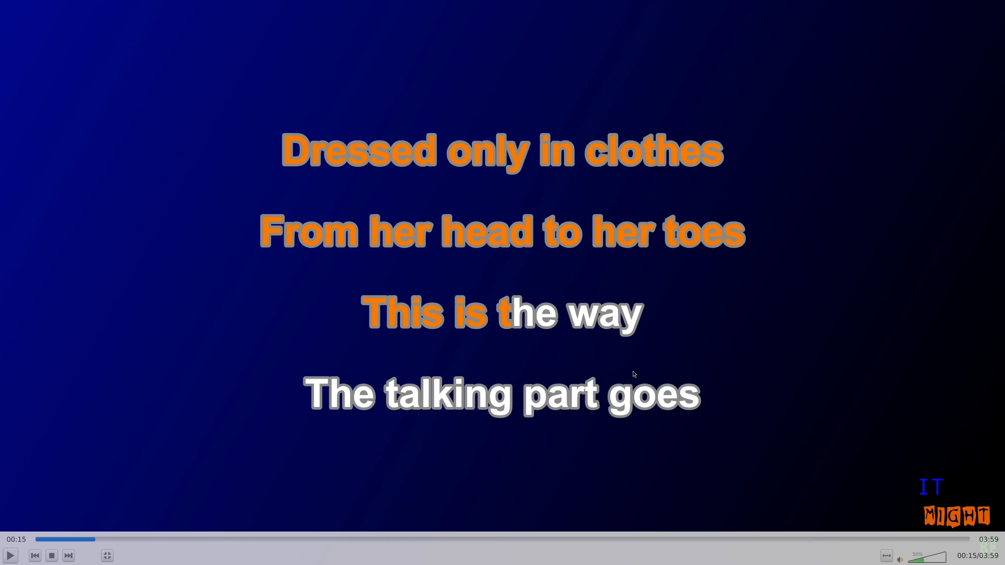
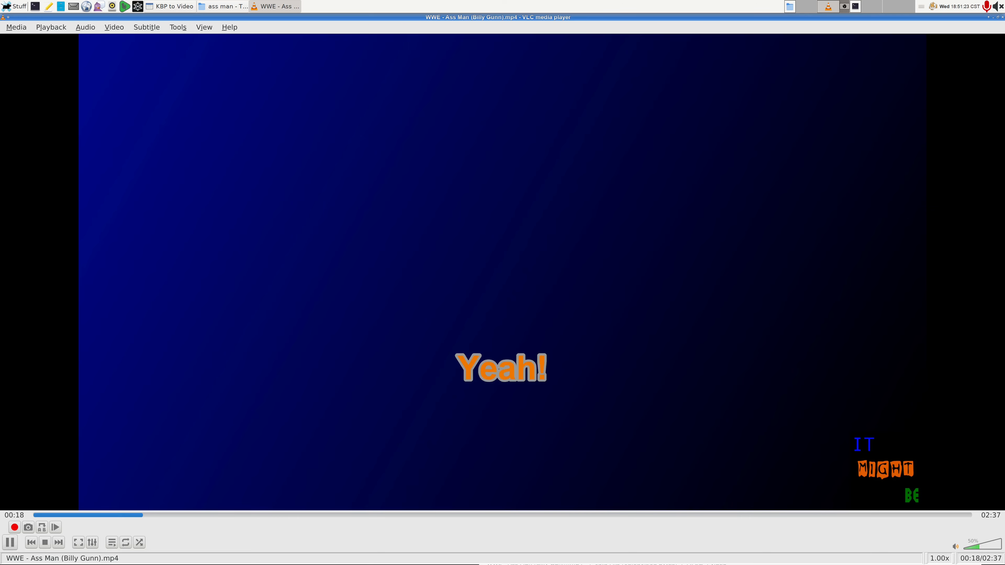
Step: Skip to the end of WWE - Ass Man (Billy Gunn).mp4, watch its outro and close the player
left_click(867, 514)
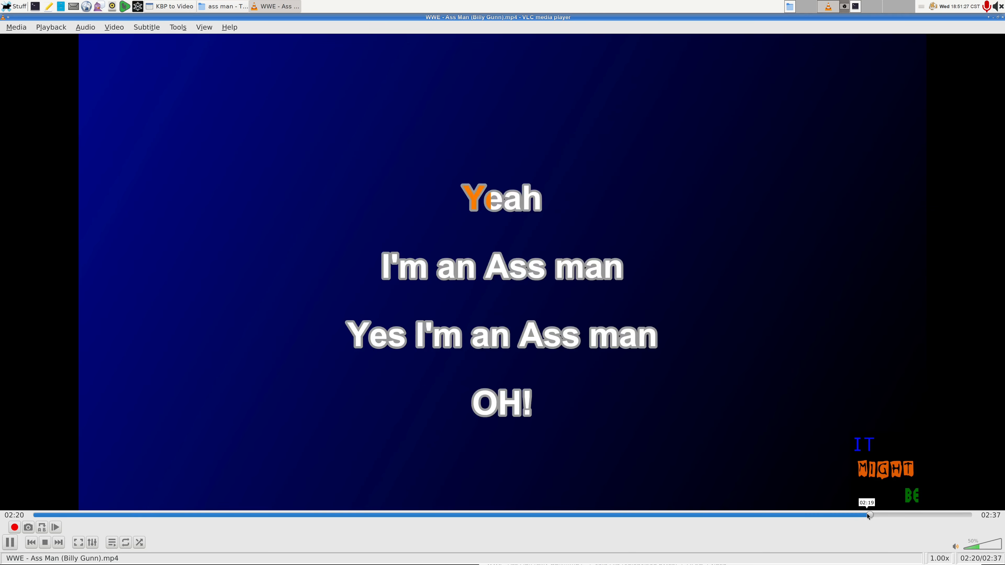
left_click(929, 517)
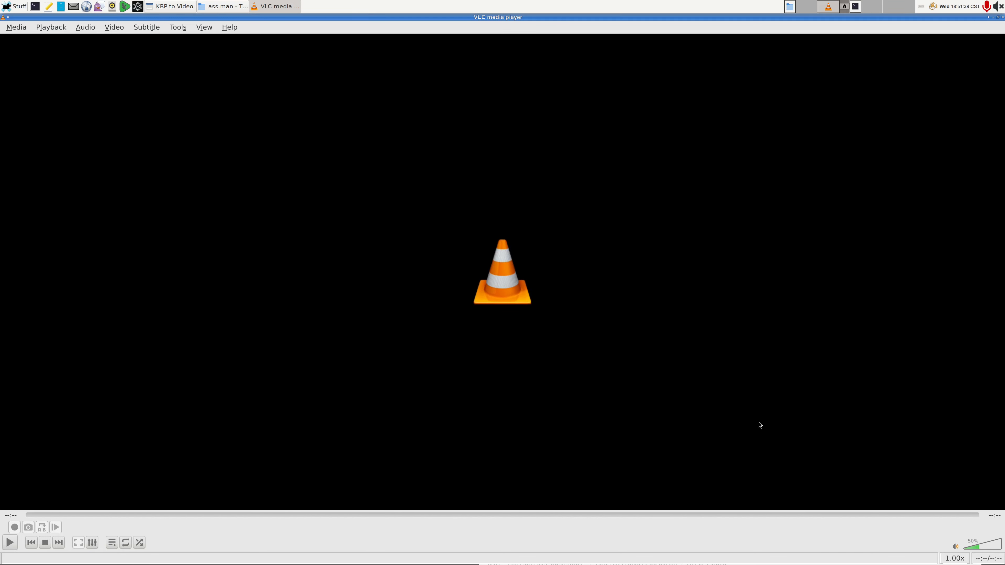
key("ctrl+q")
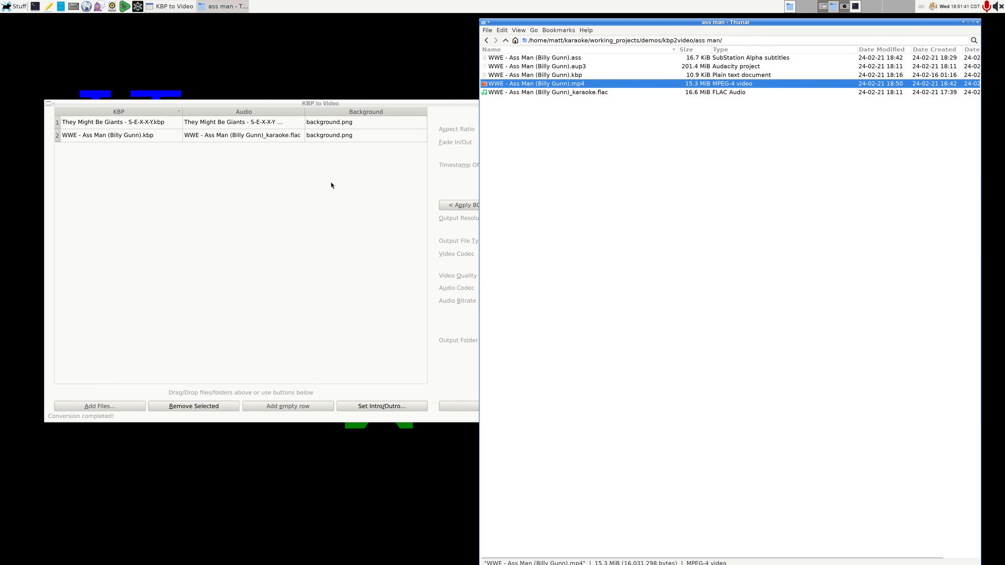
Step: Return to KBP to Video and remove both the WWE - Ass Man and They Might Be Giants rows from the list
left_click(226, 124)
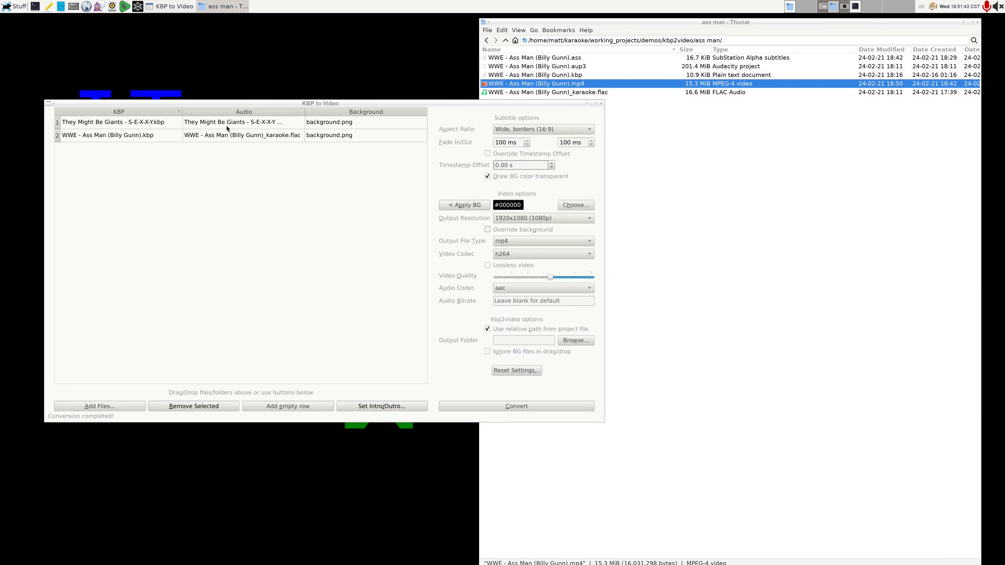
left_click(265, 137)
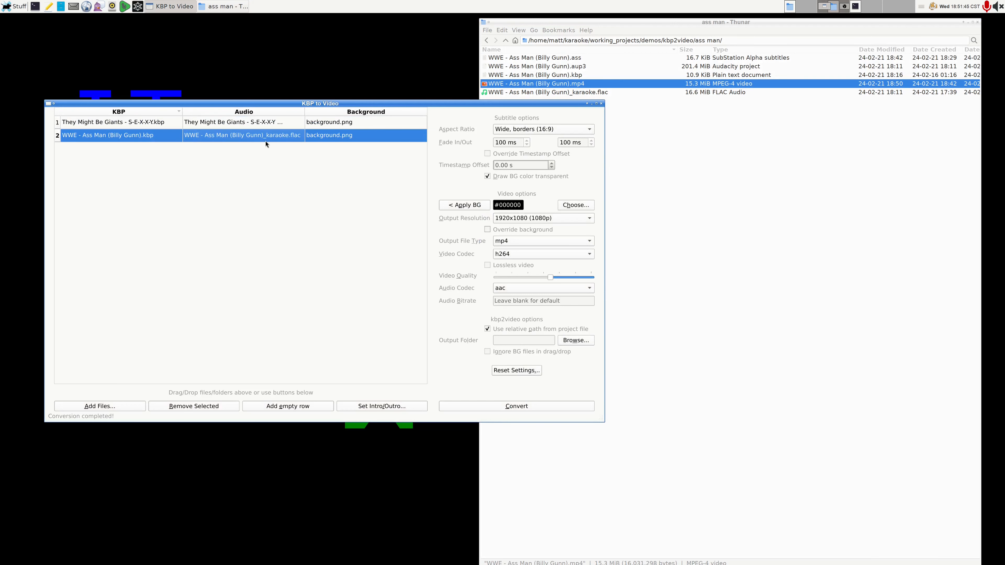
left_click(196, 408)
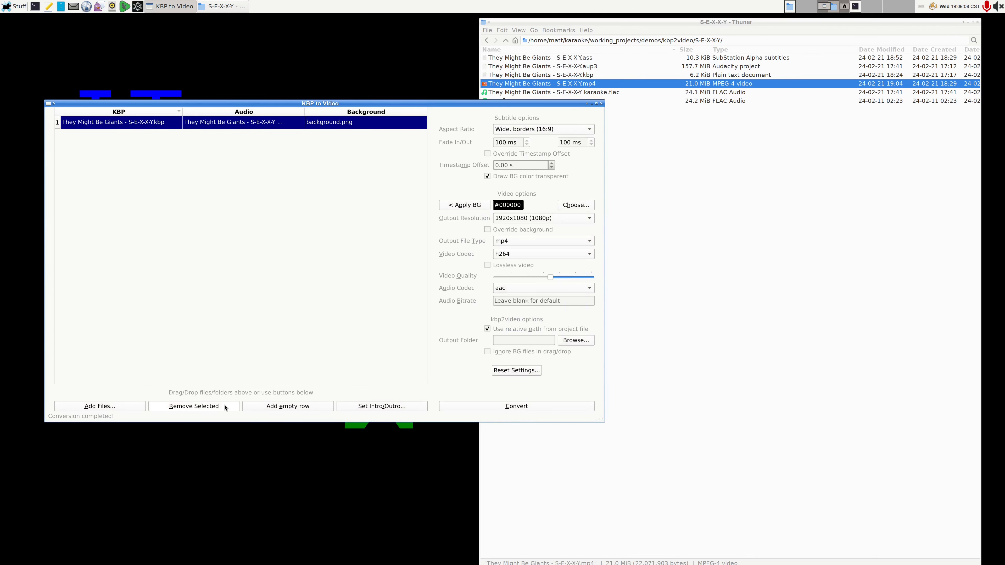
left_click(225, 406)
Step: Go up to the kbp2video folder in the file manager and import the entire S-E-X-X-Y folder into KBP to Video
left_click(809, 285)
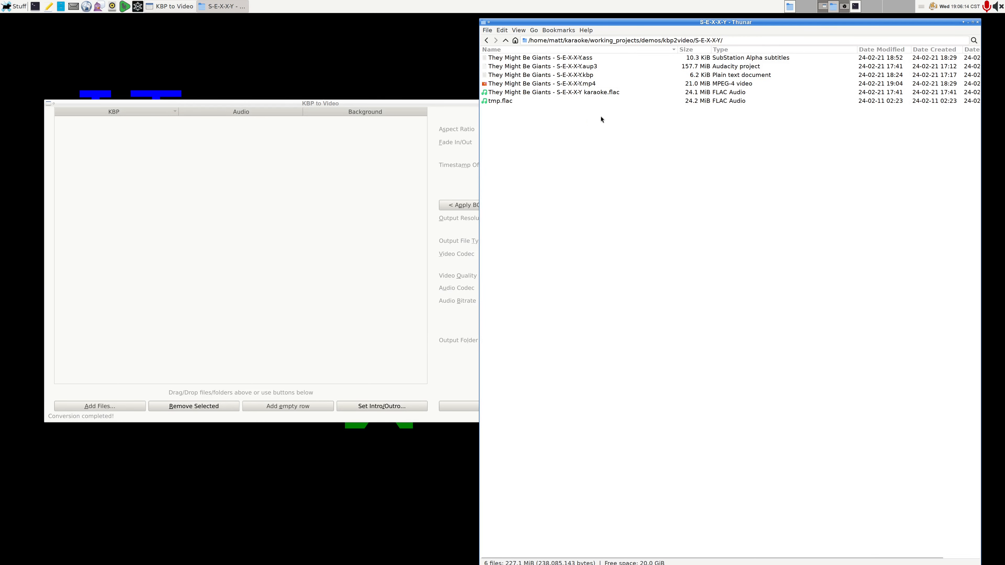
left_click(589, 86)
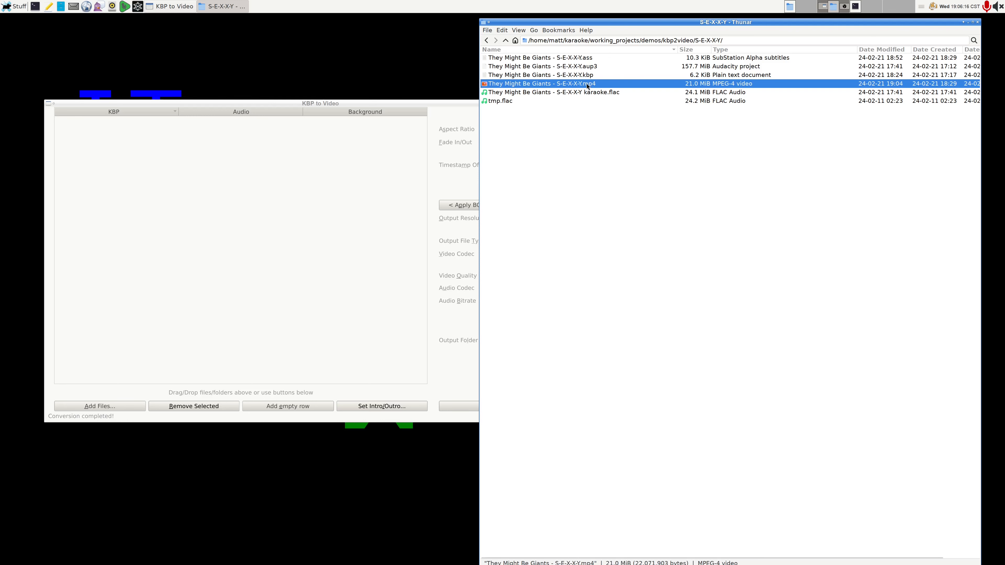
left_click(635, 164)
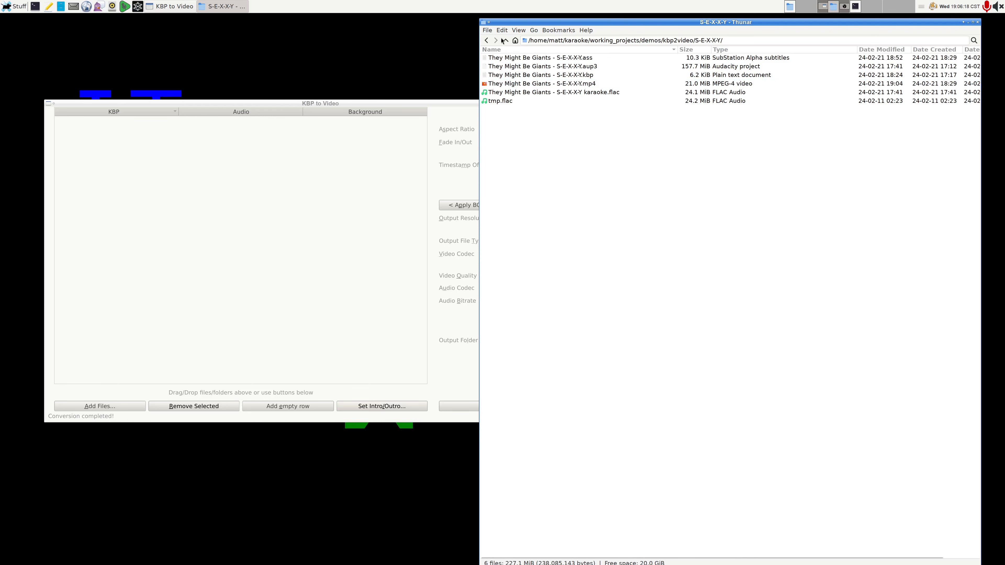
key("alt+Up")
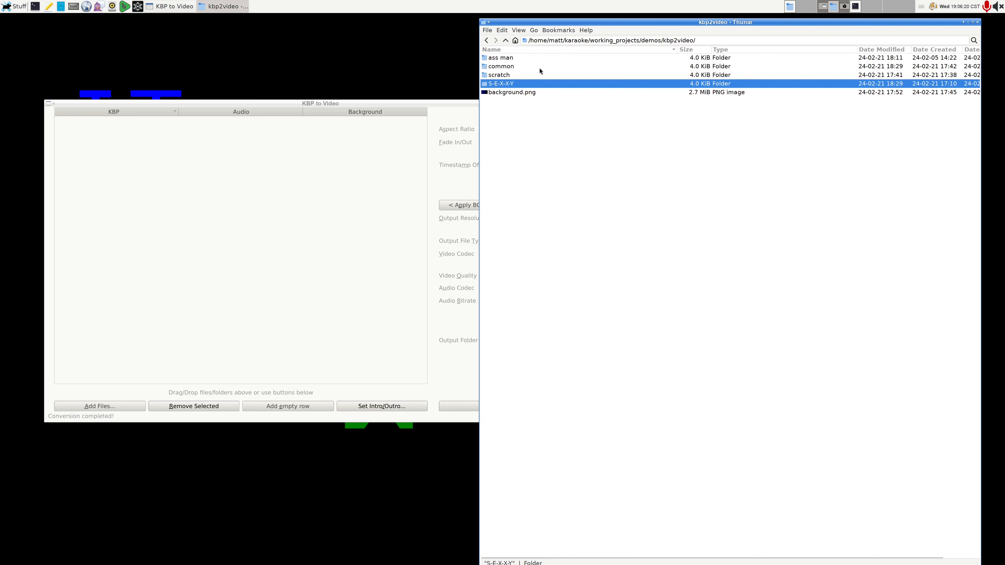
left_click_drag(535, 83, 313, 180)
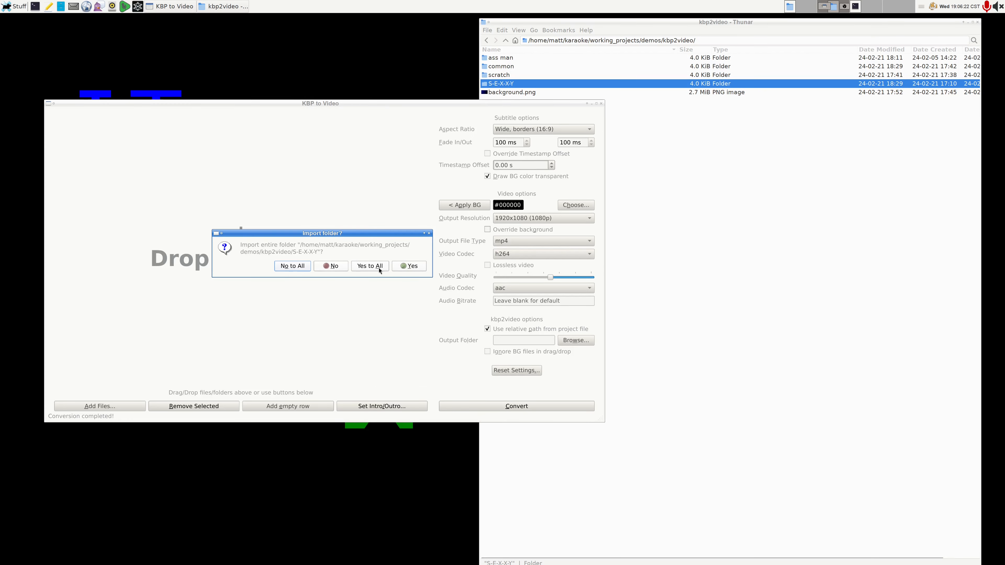
left_click(409, 271)
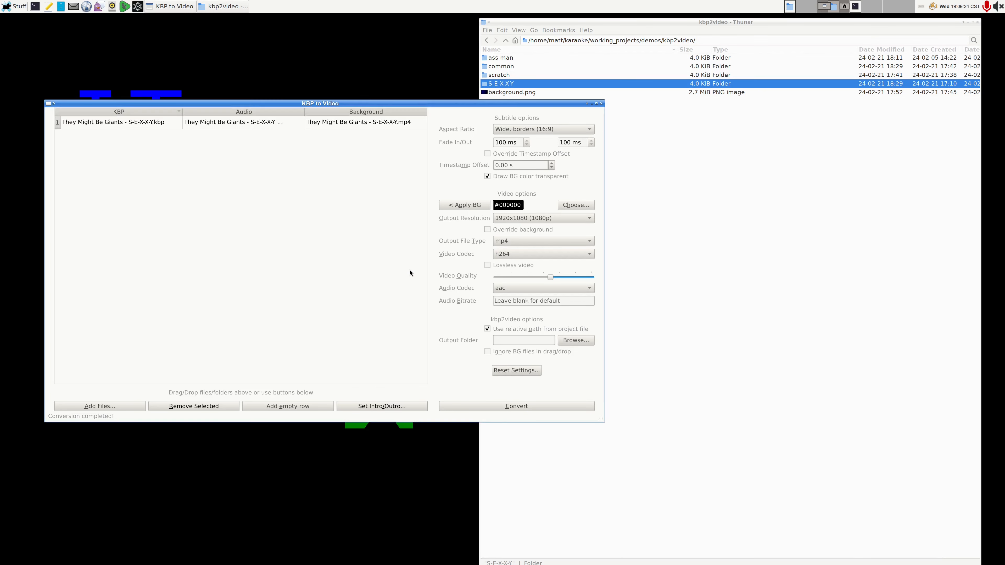
Step: Remove the imported They Might Be Giants row and turn on ignoring background files in drag/drop
left_click(384, 124)
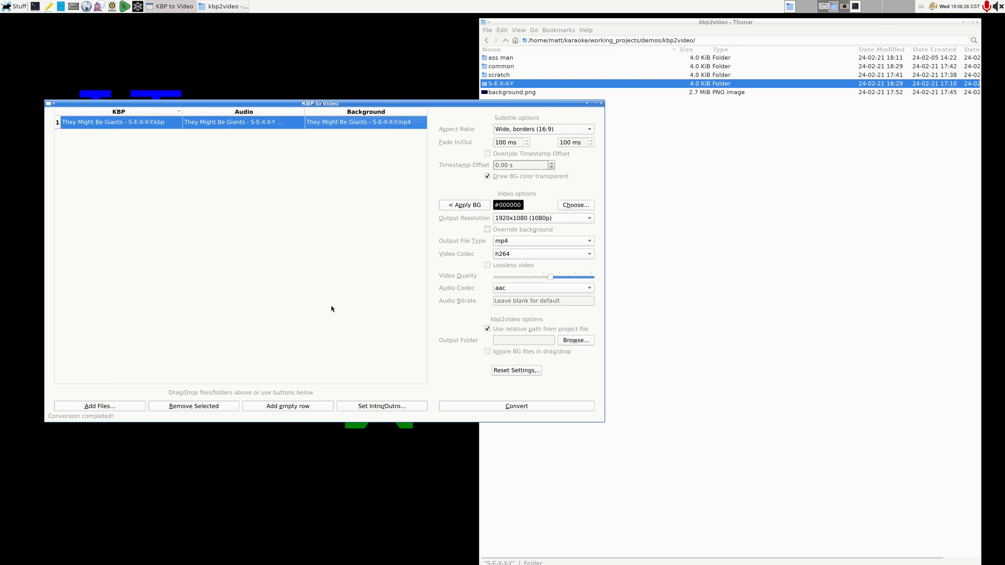
left_click(221, 408)
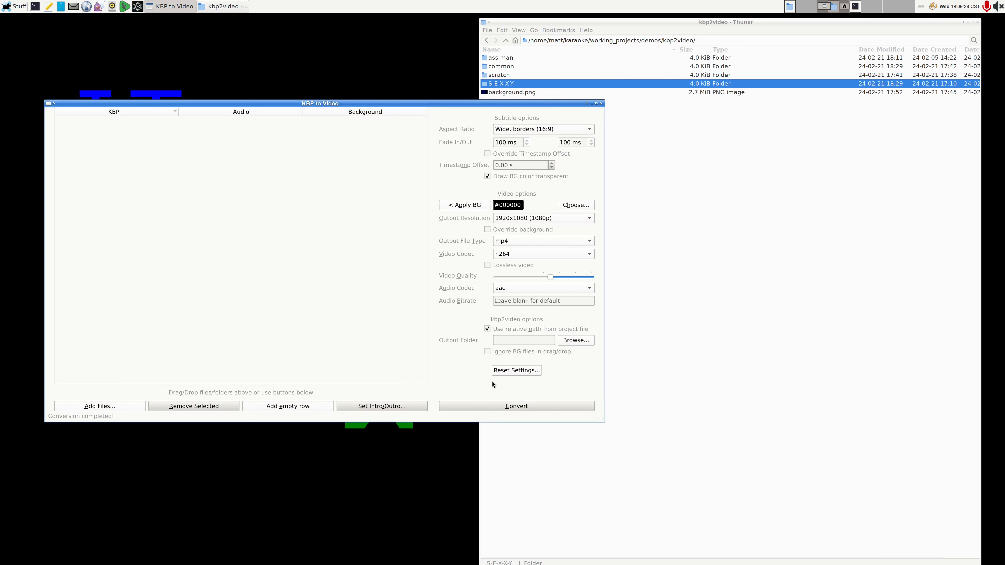
left_click(638, 339)
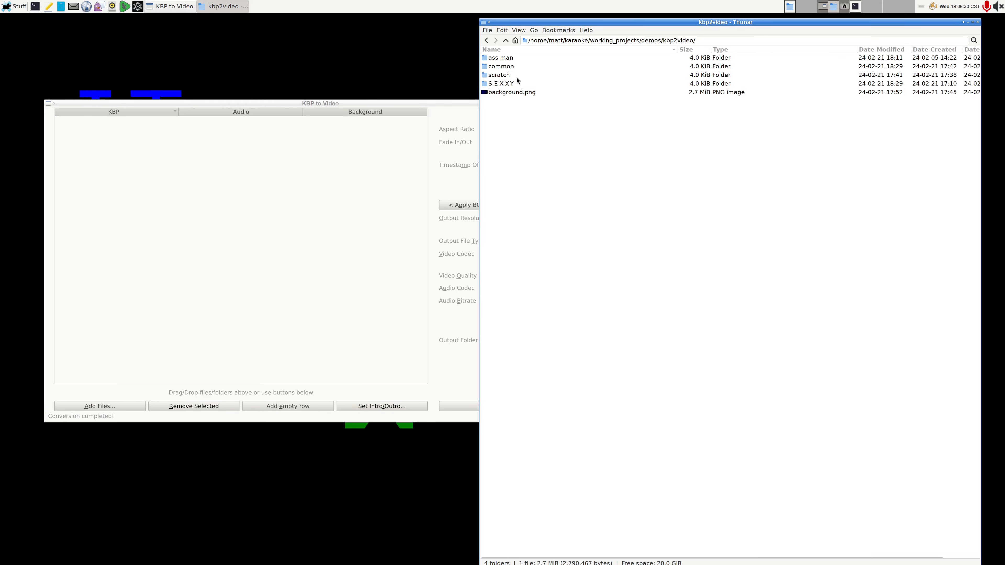
Step: Import the ass man and S-E-X-X-Y folders together, accepting all folders and WWE - Ass Man (Billy Gunn)_karaoke.flac as the audio
left_click(521, 83)
left_click(510, 58, "ctrl")
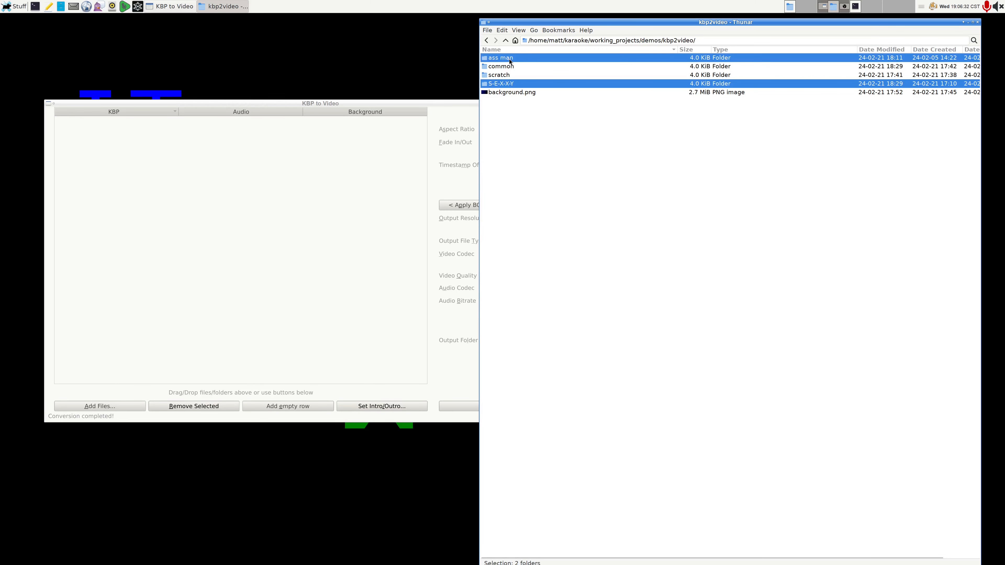
left_click_drag(510, 61, 271, 206)
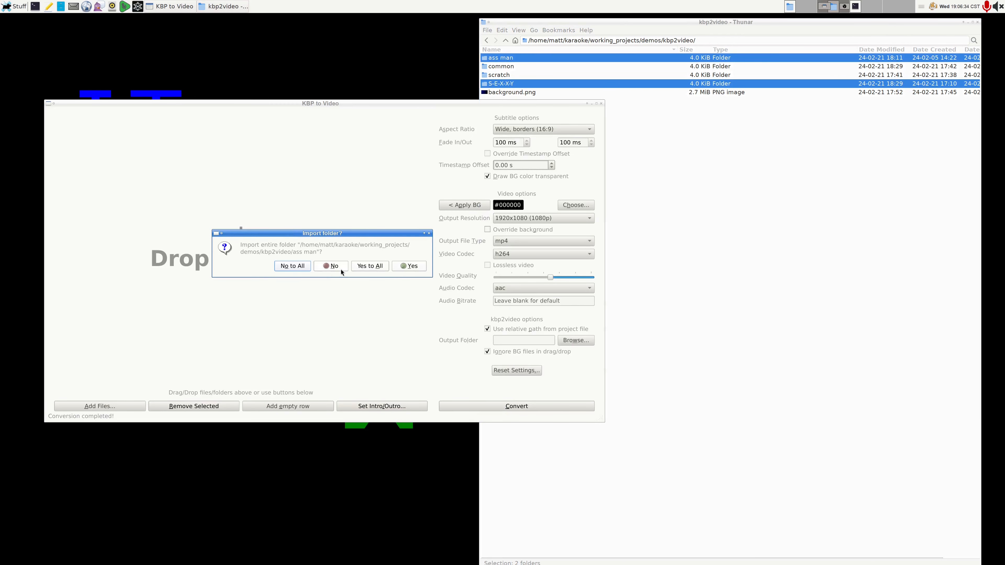
left_click(373, 267)
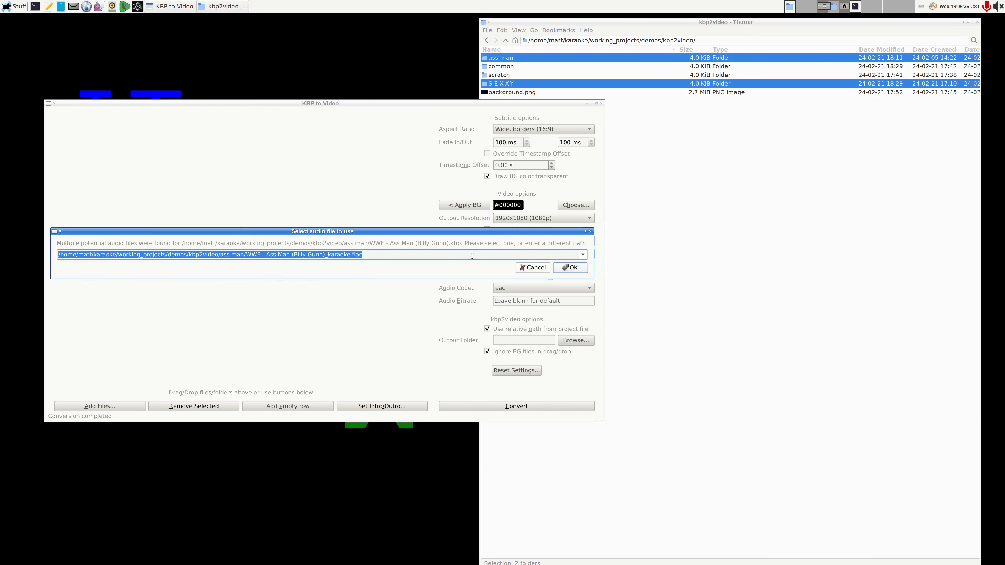
left_click(575, 268)
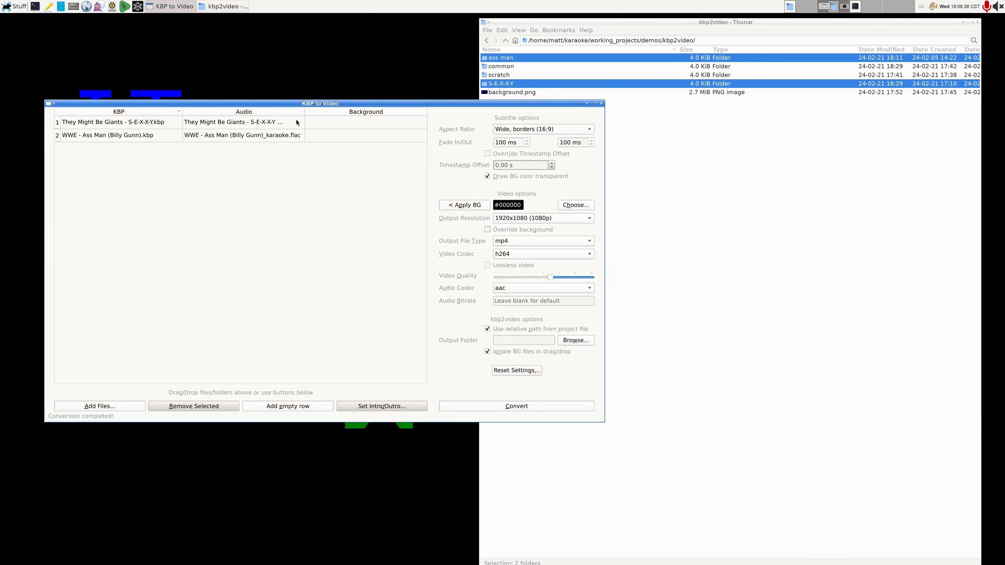
Step: Try to add background.png from the kbp2video folder to the imported projects
left_click(684, 243)
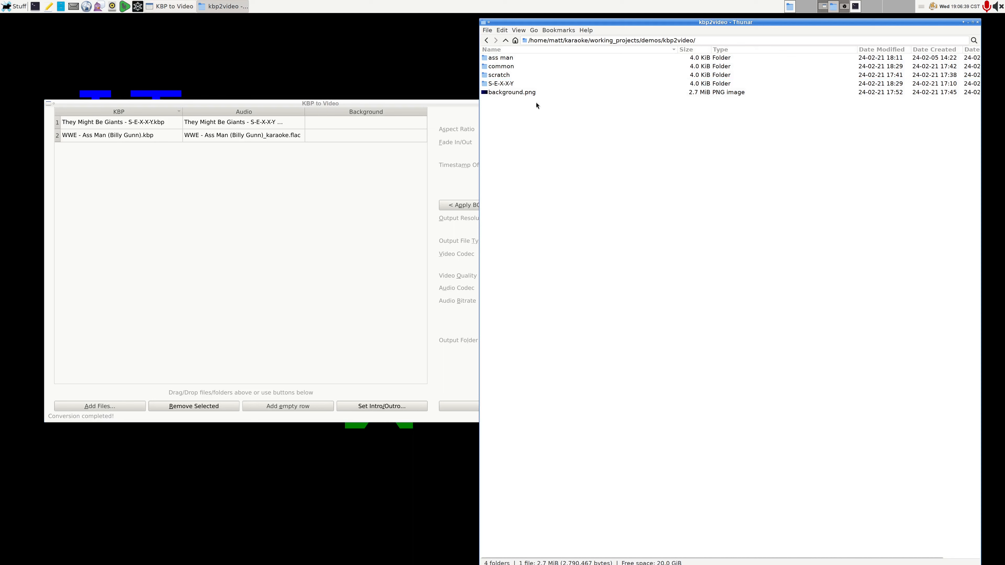
left_click(522, 93)
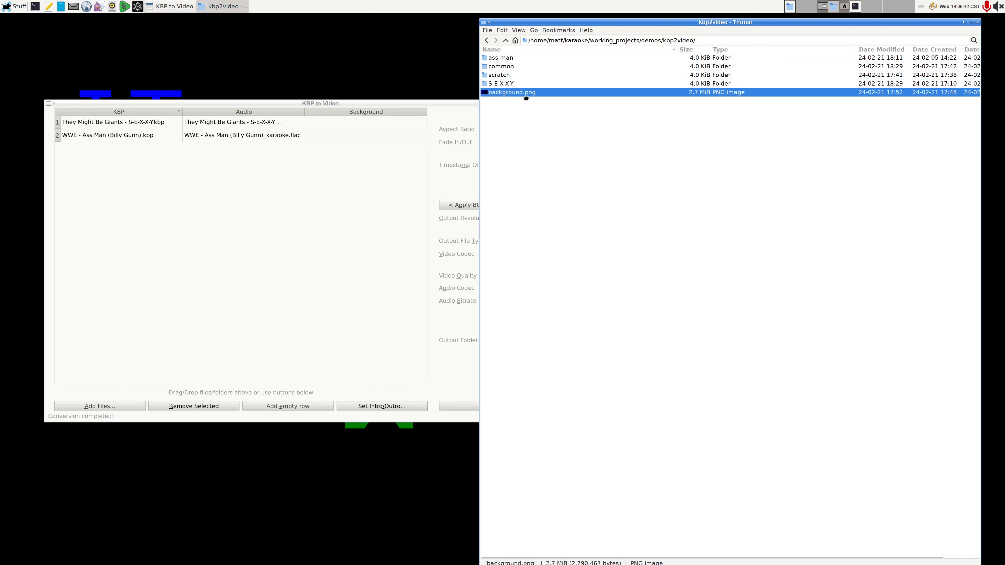
left_click_drag(528, 93, 247, 230)
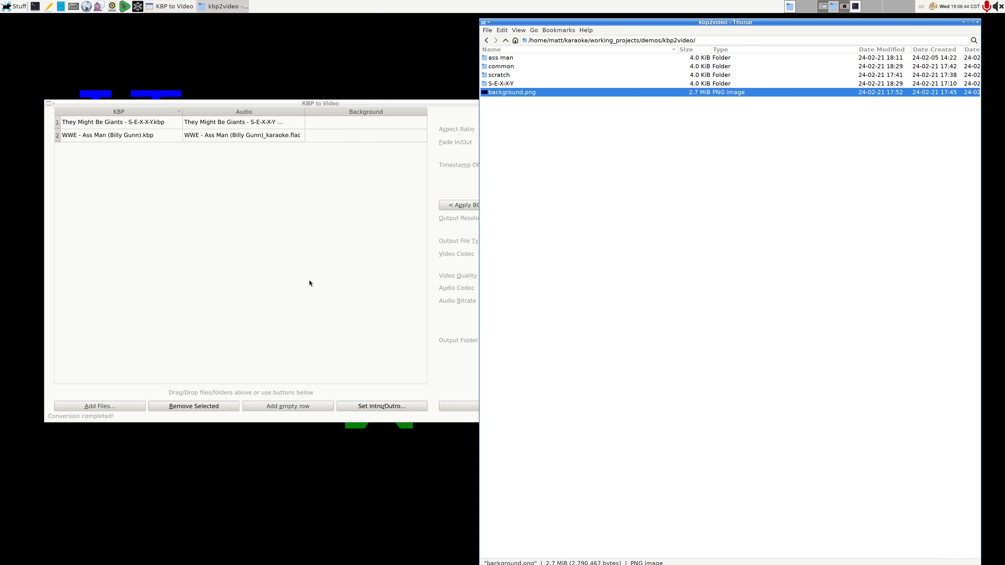
Step: Turn off ignoring background files in drag/drop and assign background.png to They Might Be Giants - S-E-X-X-Y.kbp
left_click(312, 274)
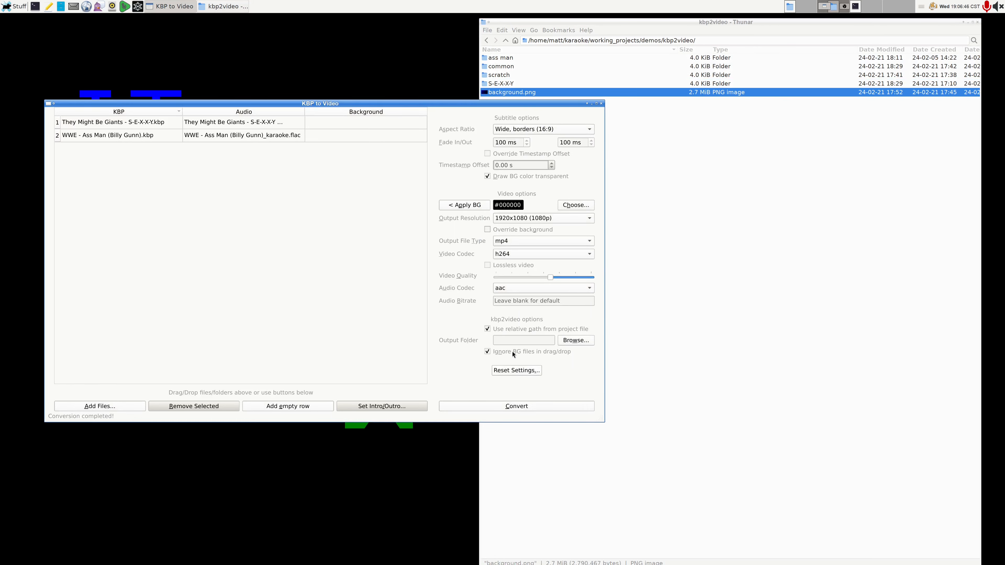
left_click_drag(575, 93, 452, 287)
left_click(518, 268)
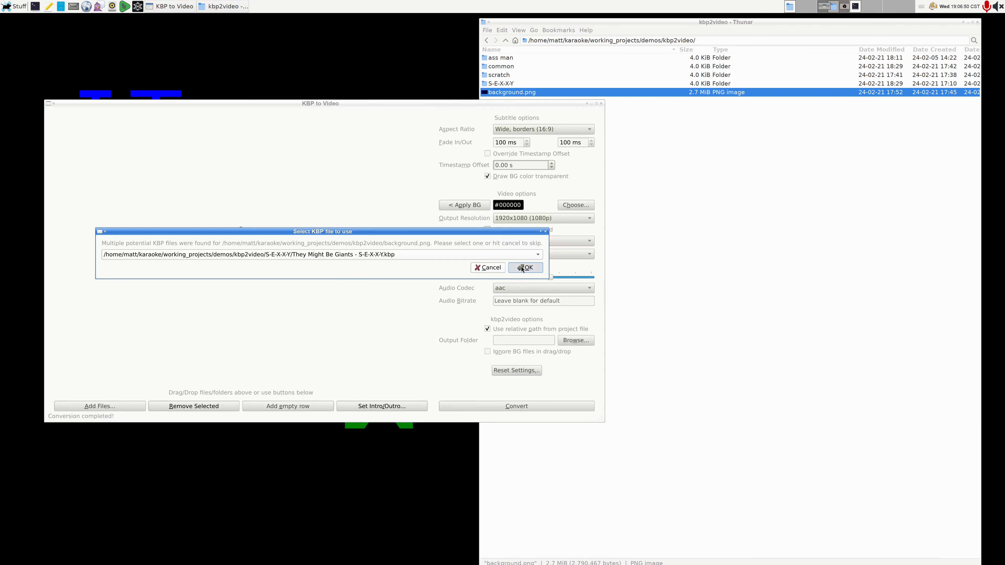
Step: Add background.png again, accept replacing it for the They Might Be Giants project and assign it to WWE - Ass Man (Billy Gunn).kbp
left_click_drag(515, 93, 285, 210)
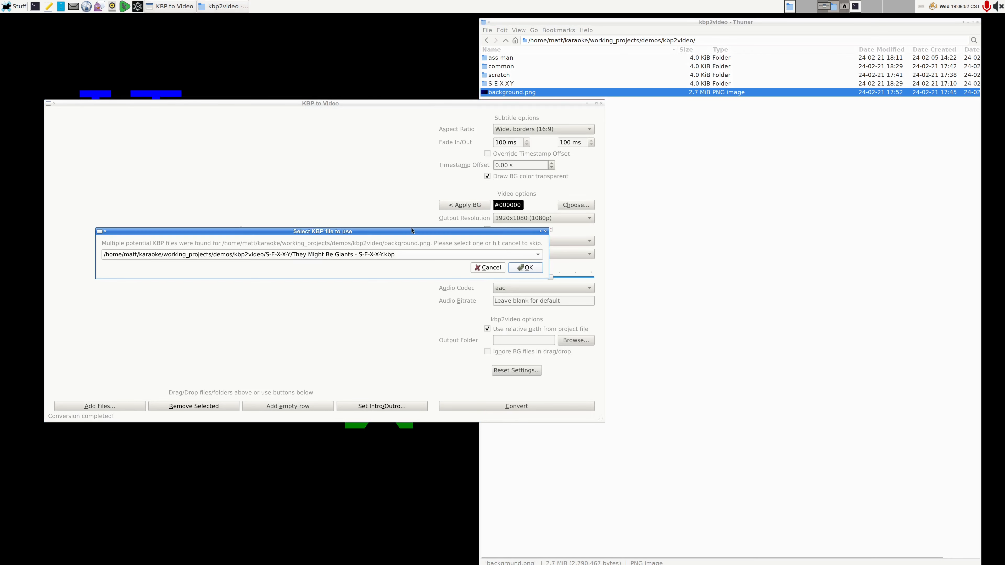
left_click(524, 271)
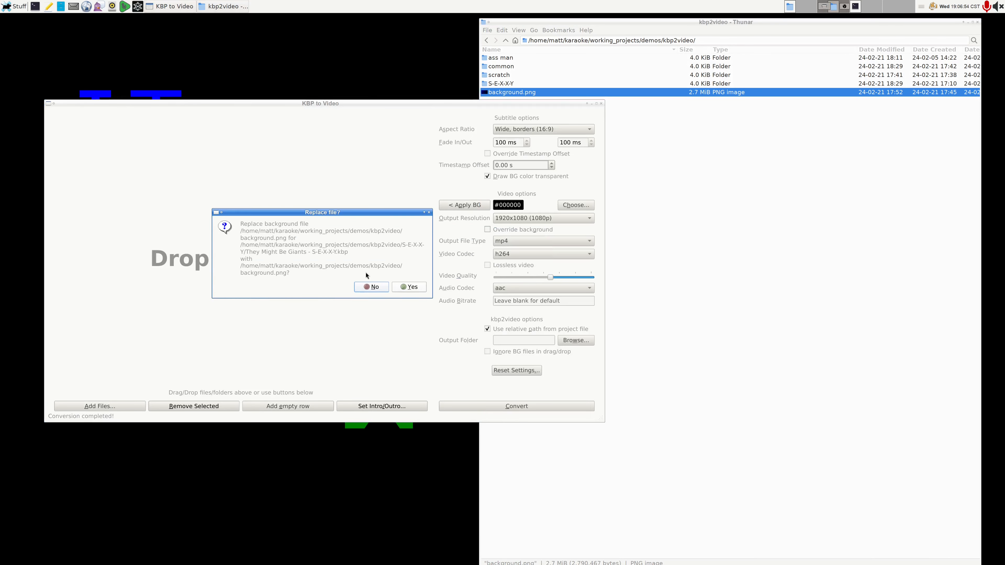
left_click(421, 288)
left_click_drag(542, 94, 346, 141)
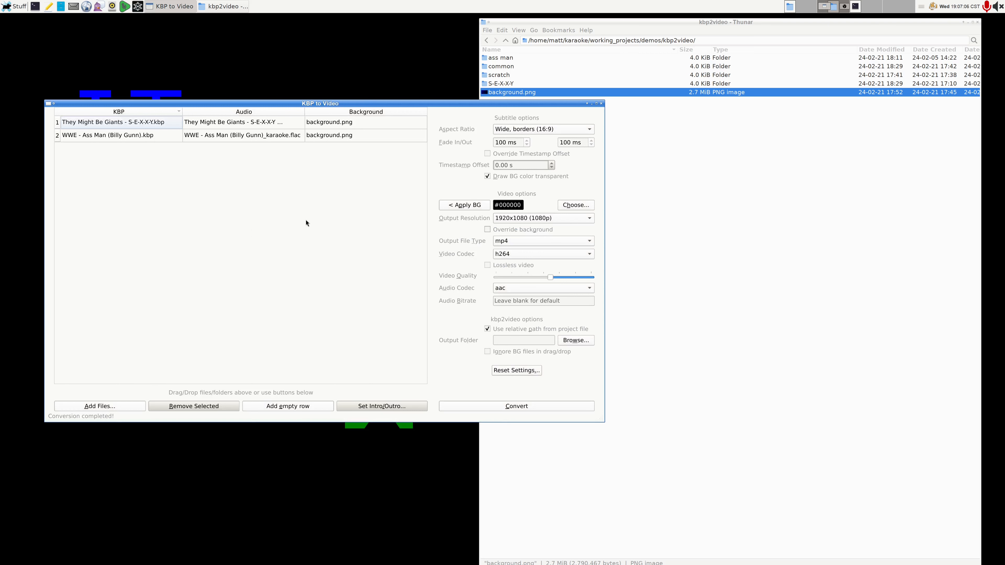
Step: Enable an outro for They Might Be Giants - S-E-X-X-Y.kbp and choose outro.mkv from the common folder as its file
left_click(343, 126)
left_click(399, 406)
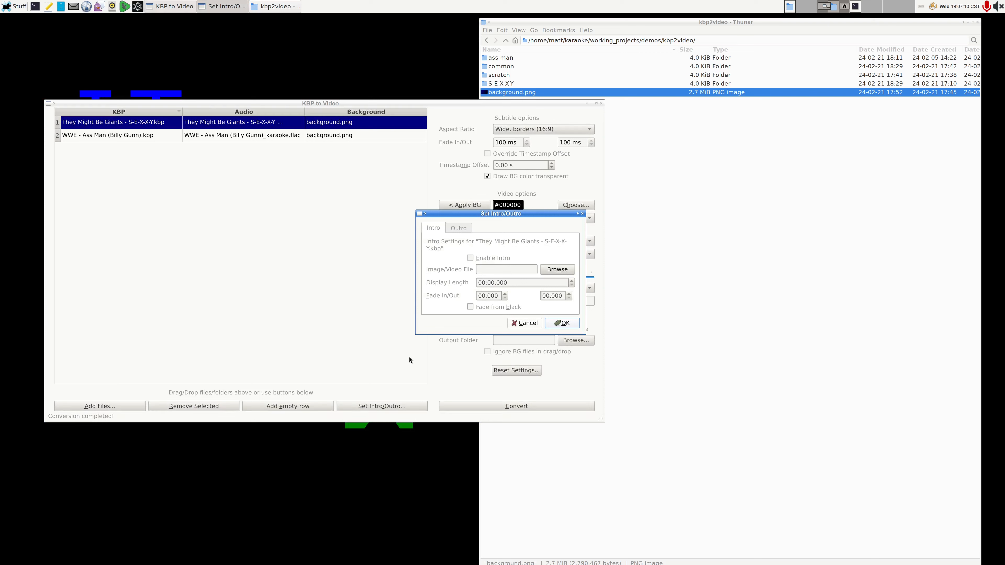
left_click(465, 229)
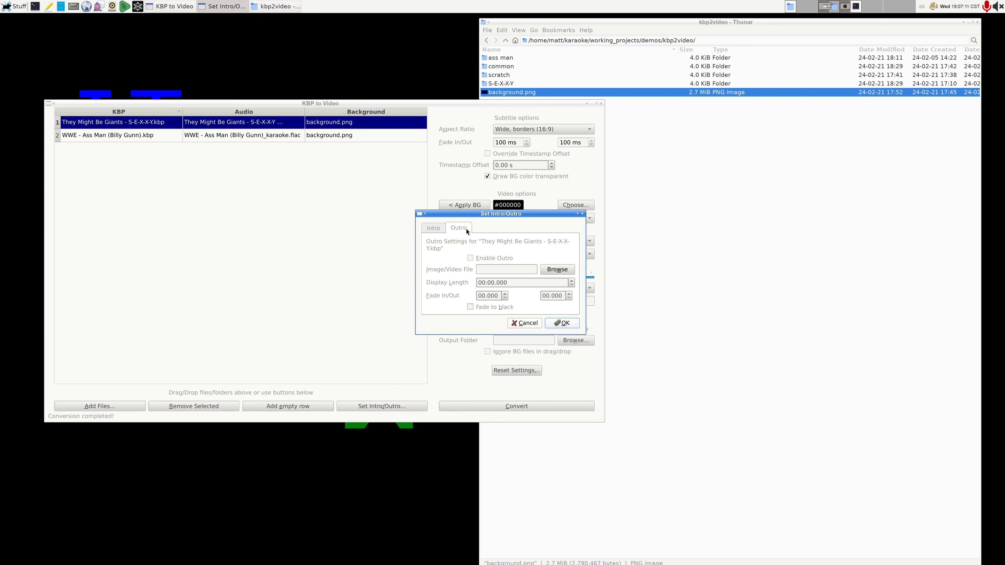
left_click(557, 269)
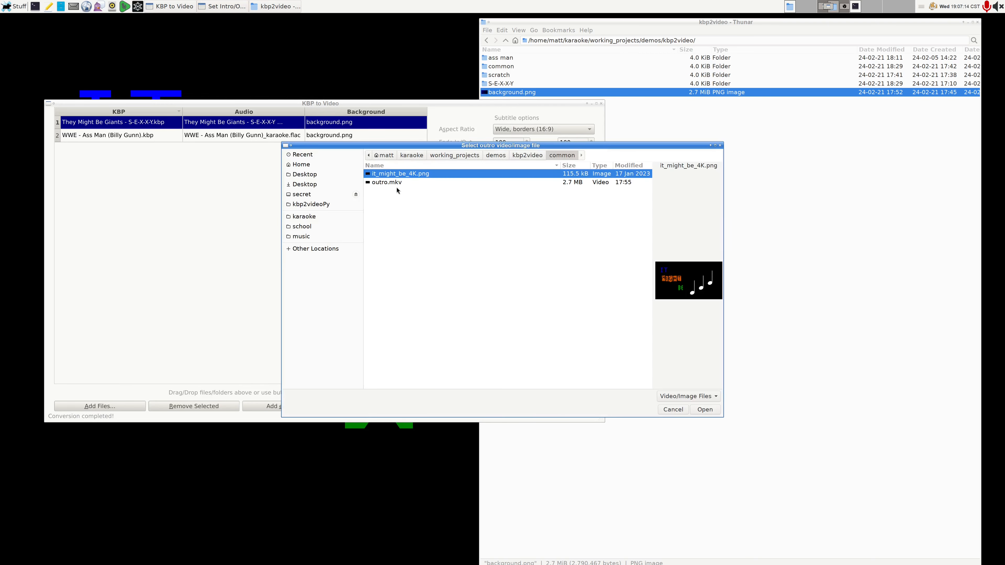
double_click(392, 184)
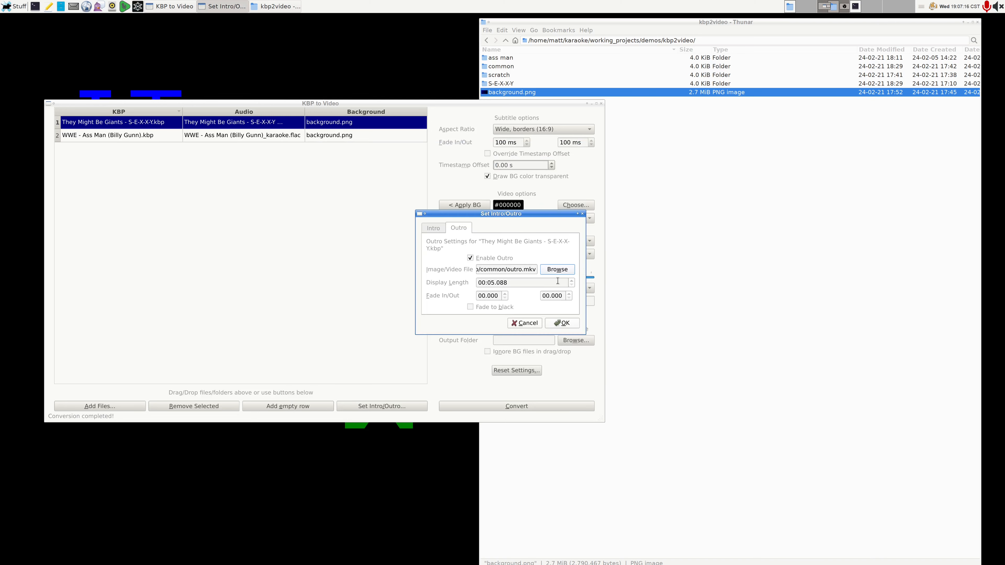
Step: Change the outro file to it_might_be_4K.png and set its display length to 00:02.000
left_click(564, 270)
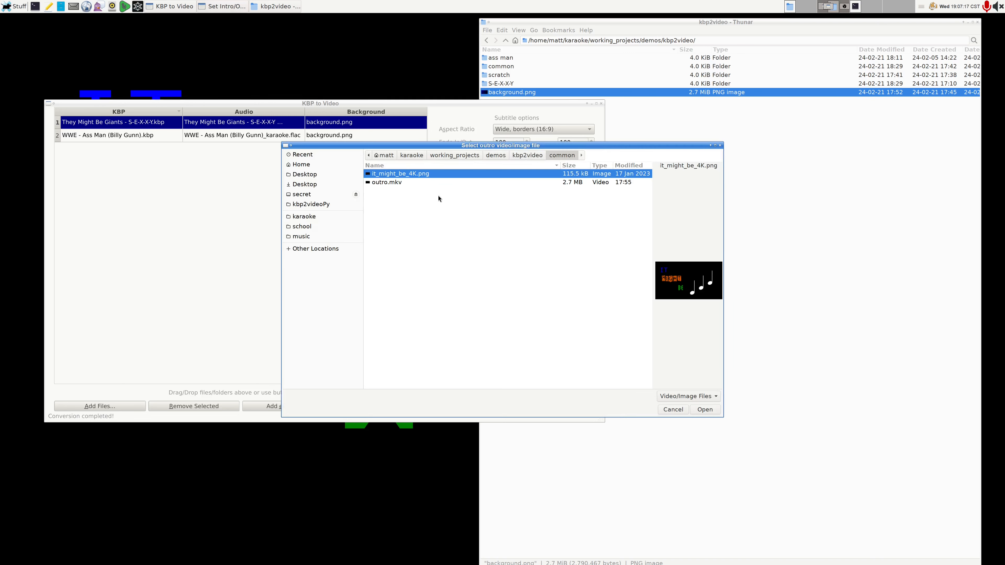
double_click(417, 175)
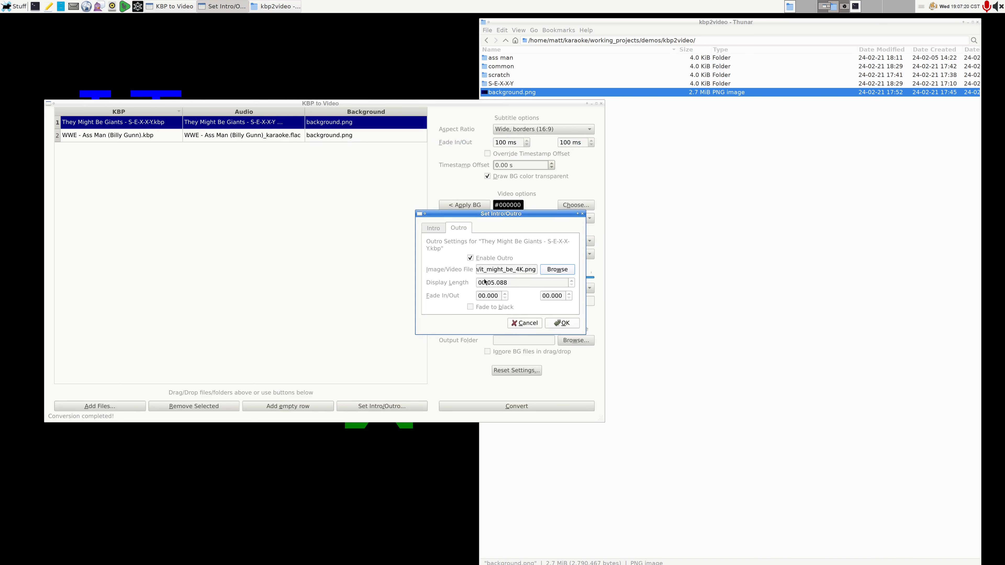
left_click_drag(492, 283, 493, 285)
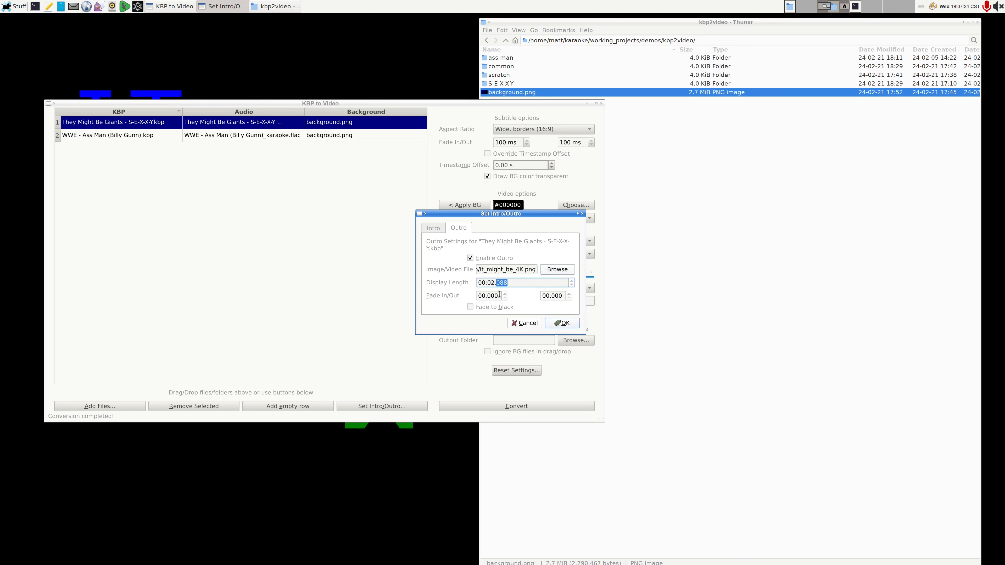
type("000")
Step: Enter 5 for both the outro's fade in and fade out, enable fade to black and accept the settings
left_click(492, 297)
left_click_drag(492, 297, 486, 296)
type("5")
left_click(554, 296)
type("5")
left_click(479, 309)
left_click(562, 323)
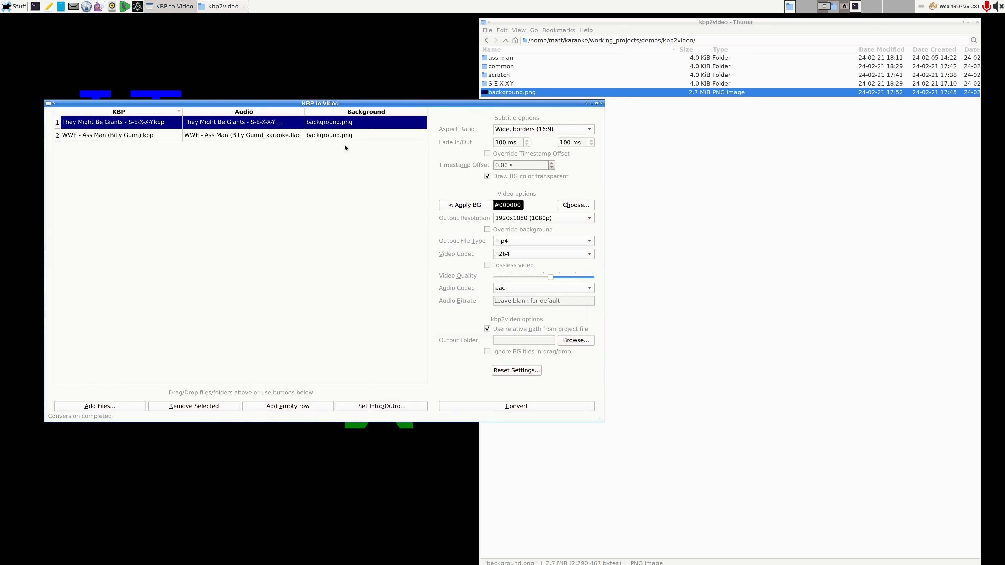
Step: Enable an outro for WWE - Ass Man (Billy Gunn).kbp and choose it_might_be_4K.png from the common folder as its file
left_click(344, 136)
left_click(394, 407)
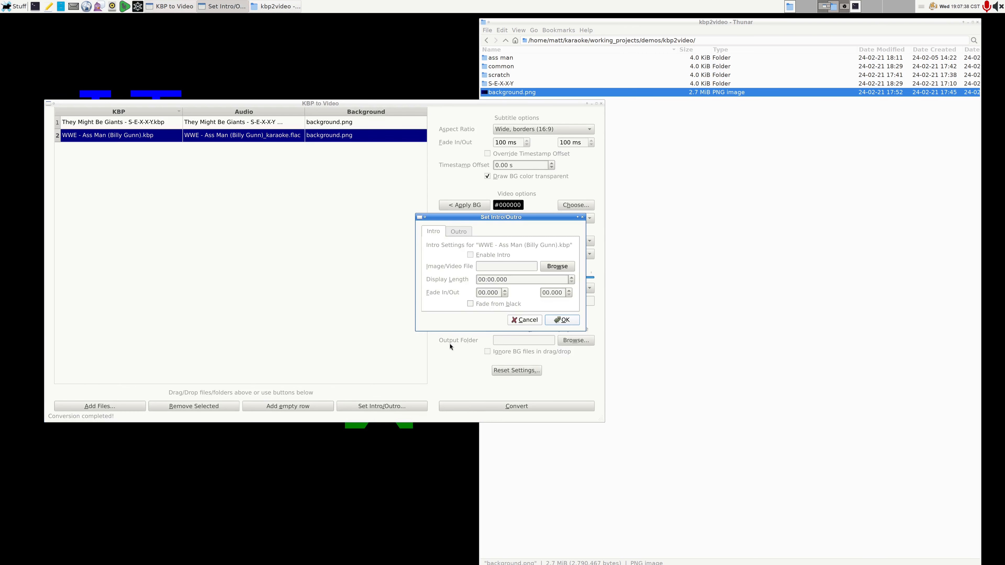
left_click(456, 232)
left_click(494, 257)
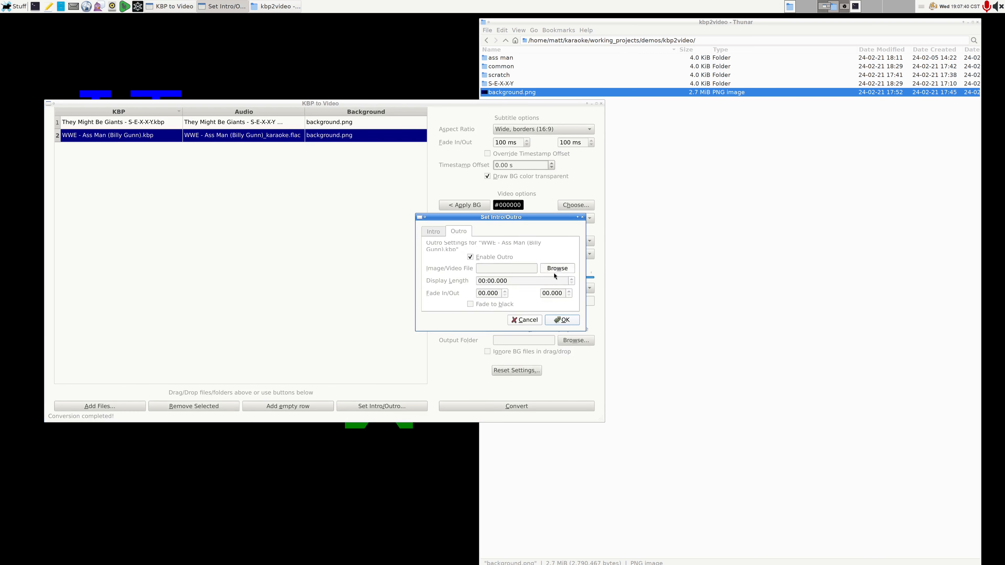
left_click(573, 270)
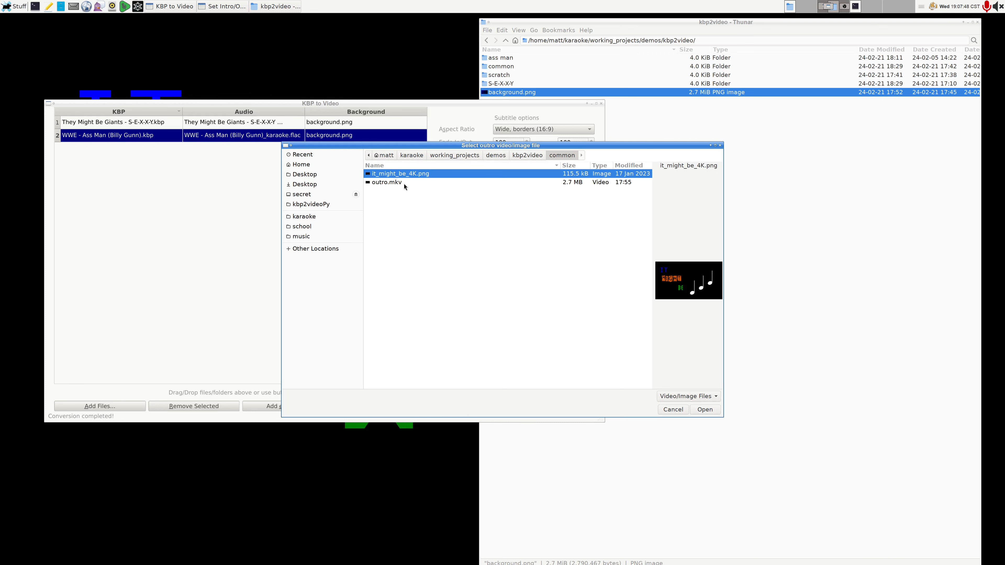
left_click_drag(454, 146, 491, 174)
double_click(457, 204)
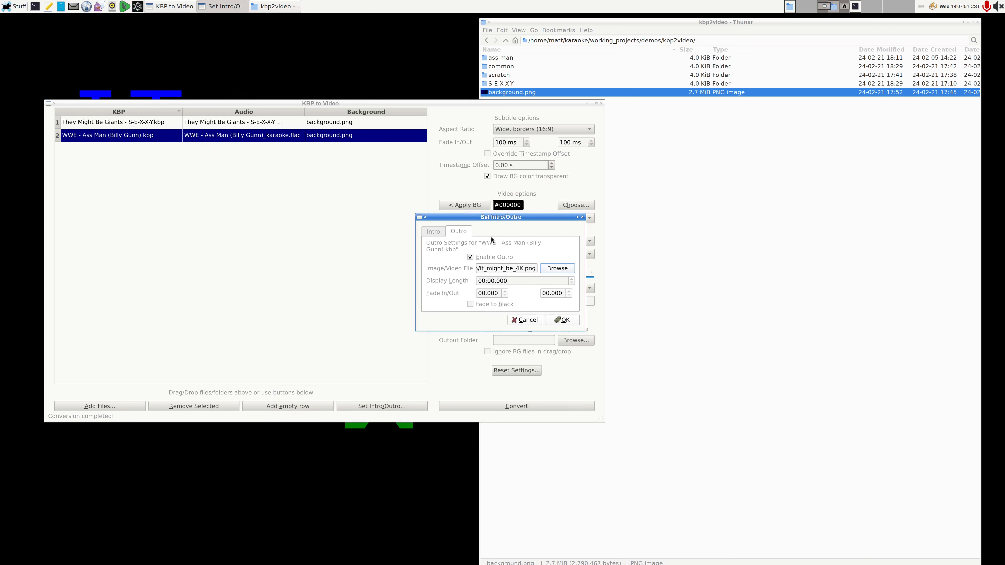
Step: Set this outro's display length to 2 seconds, enter 5 for both its fade in and fade out, and accept the settings
left_click(492, 281)
left_click_drag(492, 281, 493, 282)
key("BackSpace")
left_click_drag(491, 280, 493, 281)
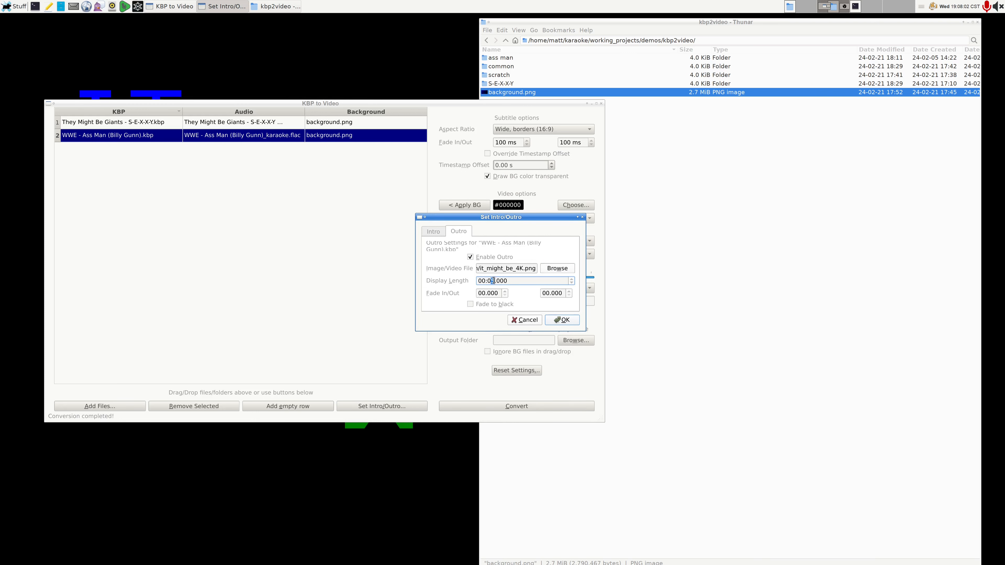
type("2")
left_click_drag(487, 294, 553, 294)
type("5")
type("5")
left_click(561, 321)
Step: Change the outro file of They Might Be Giants - S-E-X-X-Y.kbp to outro.mkv from the common folder
left_click(345, 126)
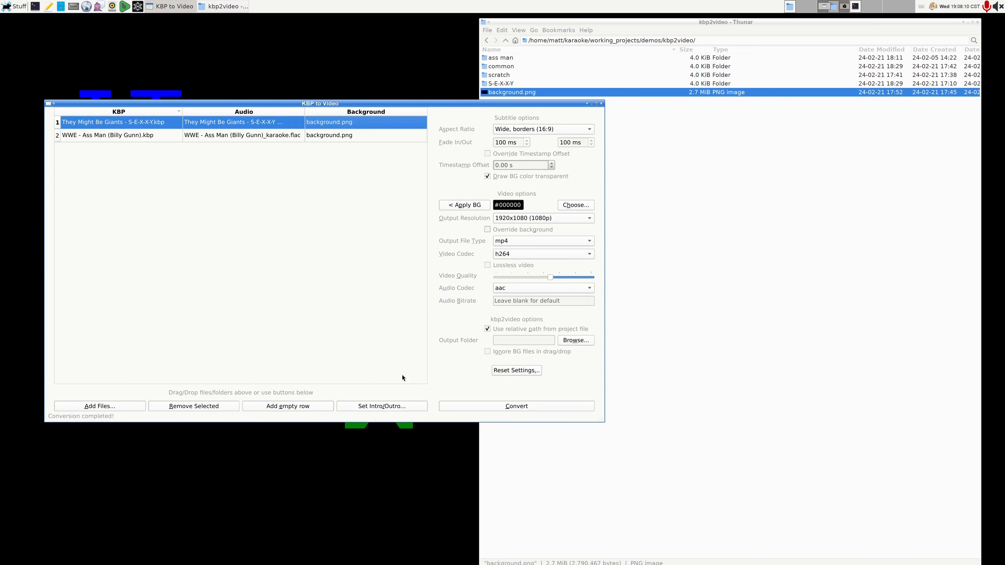
left_click(405, 404)
left_click(471, 227)
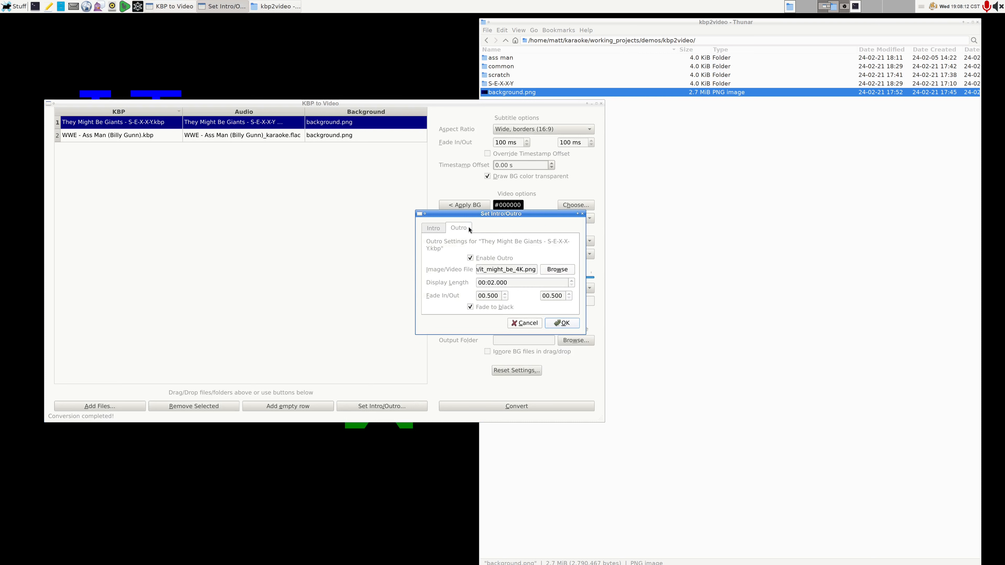
left_click(565, 273)
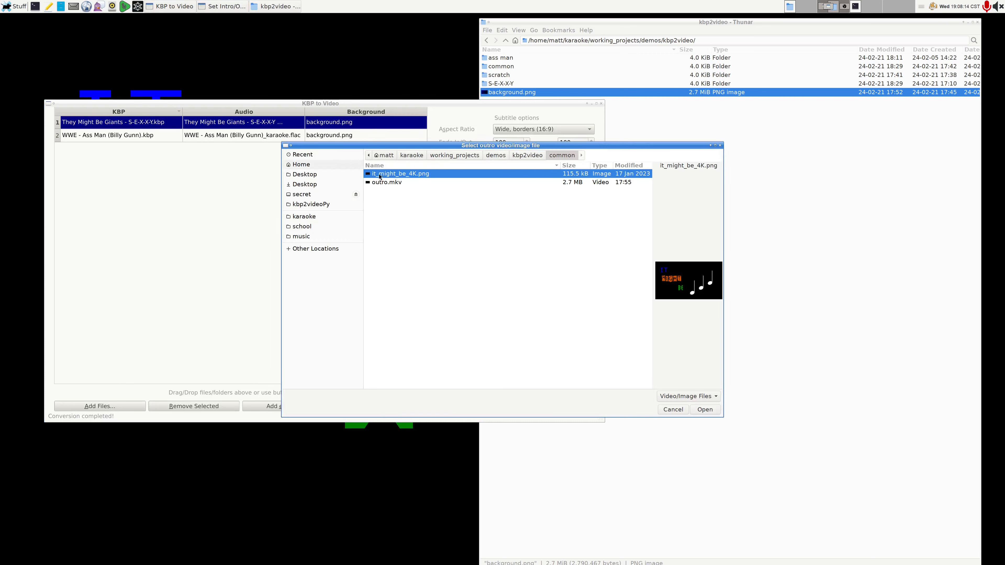
left_click(410, 183)
key("Return")
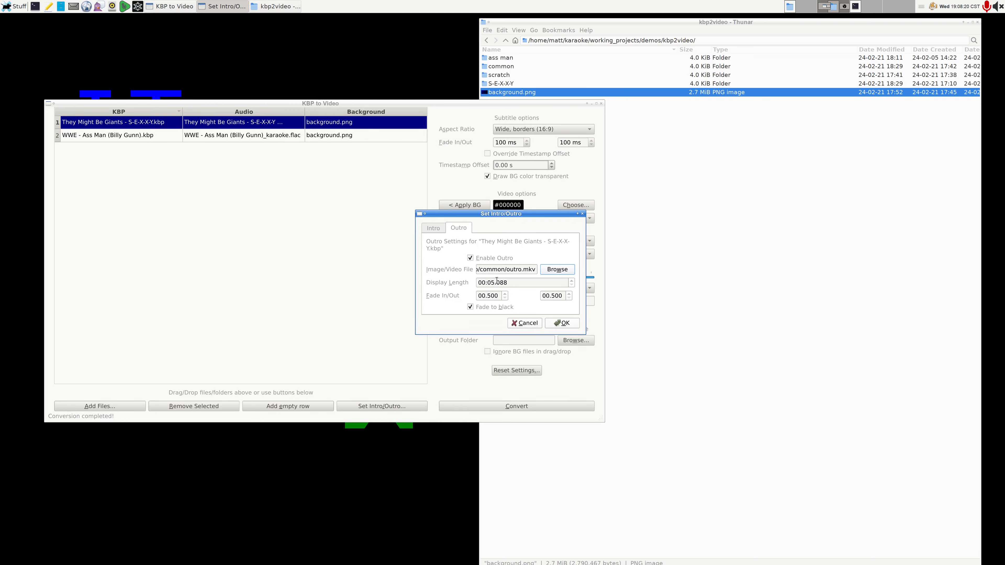
Step: Set the outro's display length to 00:05.060 and its fade out to 00.000
left_click_drag(500, 282, 512, 283)
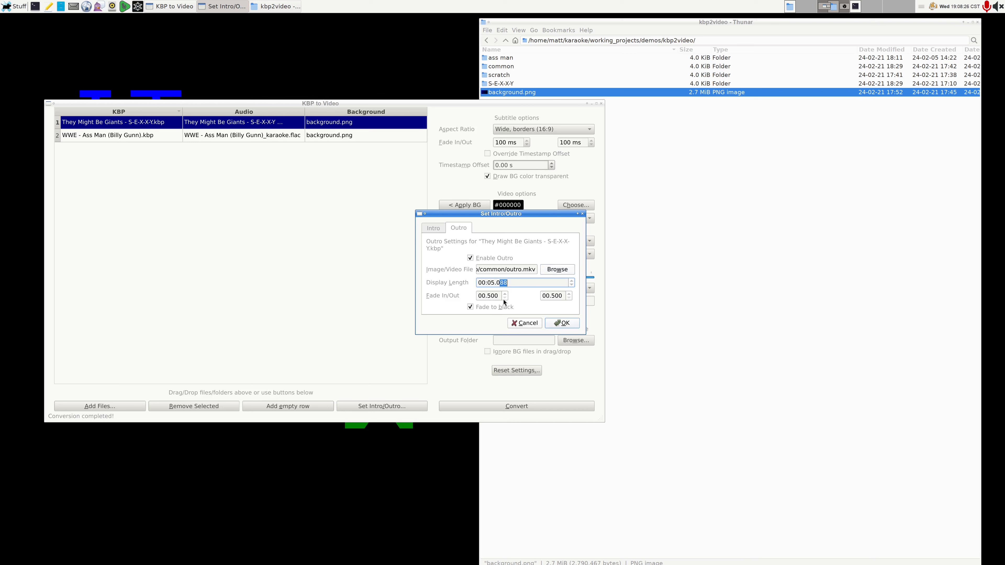
type("60")
double_click(556, 296)
type("0")
Step: Set the outro's fade in to 01.000 and accept the settings
left_click(489, 297)
left_click(481, 306)
left_click_drag(488, 296, 483, 296)
left_click(482, 296)
type("1.0")
left_click(555, 325)
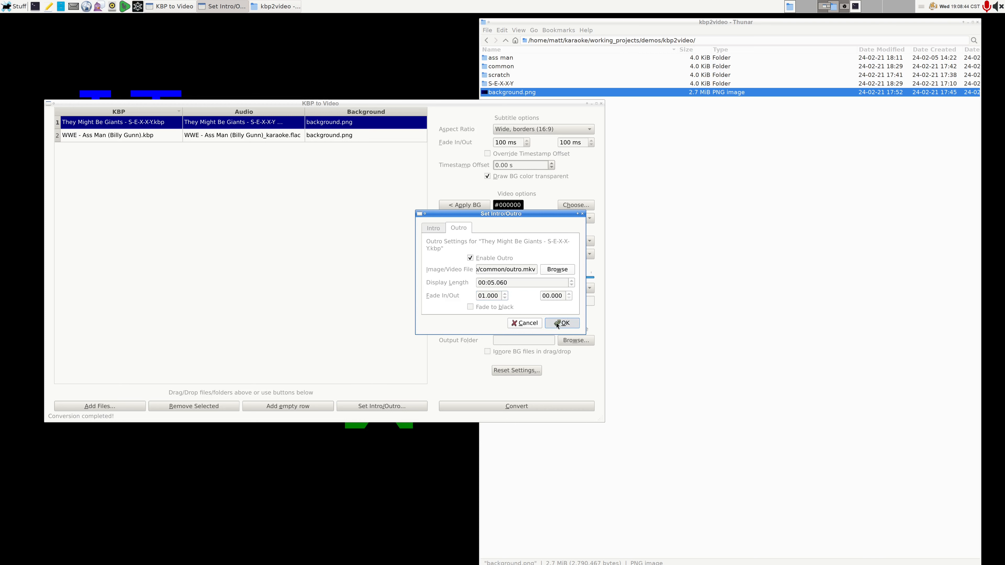
Step: Open the intro and outro settings for both projects together and review their combined outro values
left_click(328, 136, "shift")
left_click(389, 410)
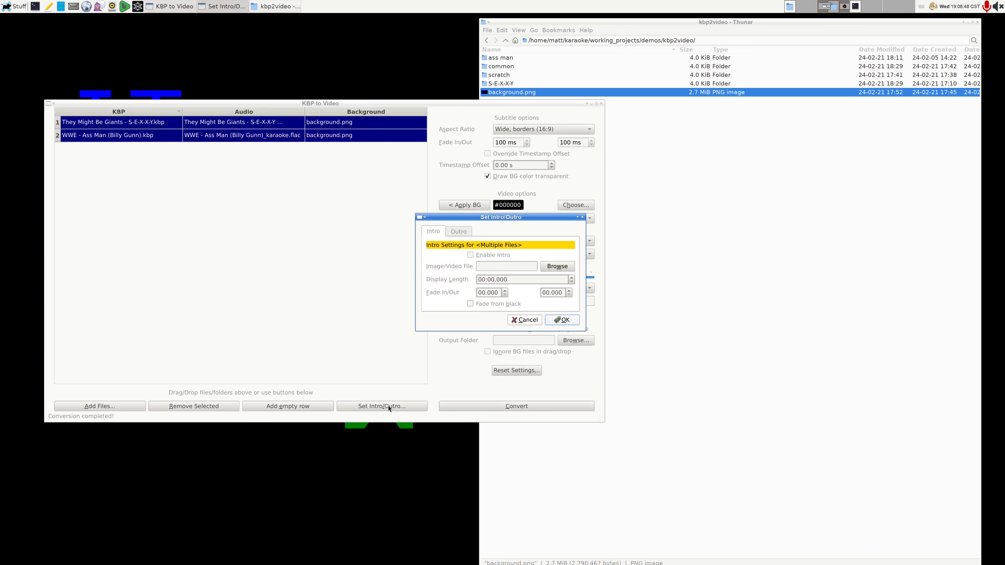
left_click(454, 232)
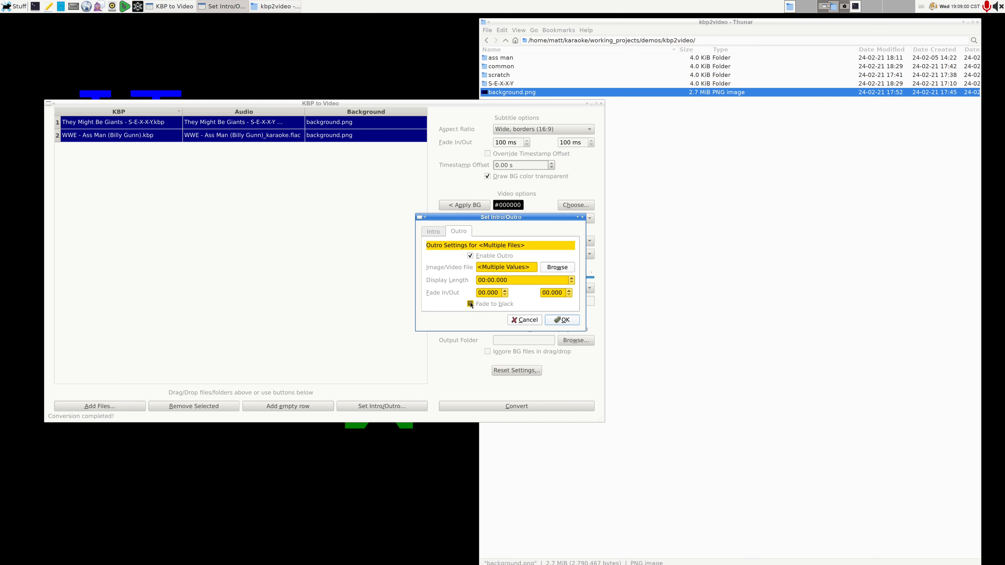
left_click(432, 232)
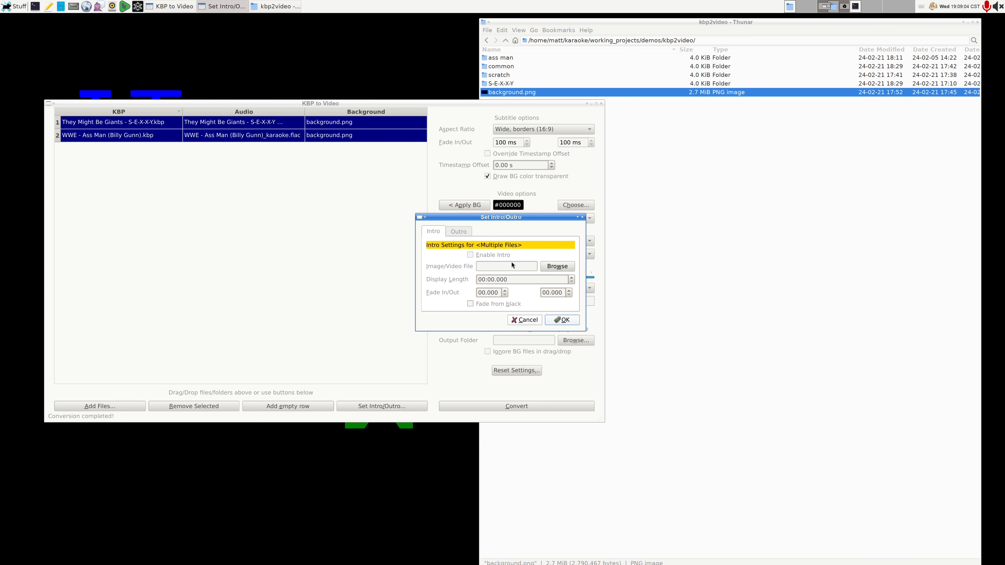
Step: Enable an intro for both projects using it_might_be_4K.png and set its display length to 00:02.000
left_click(470, 256)
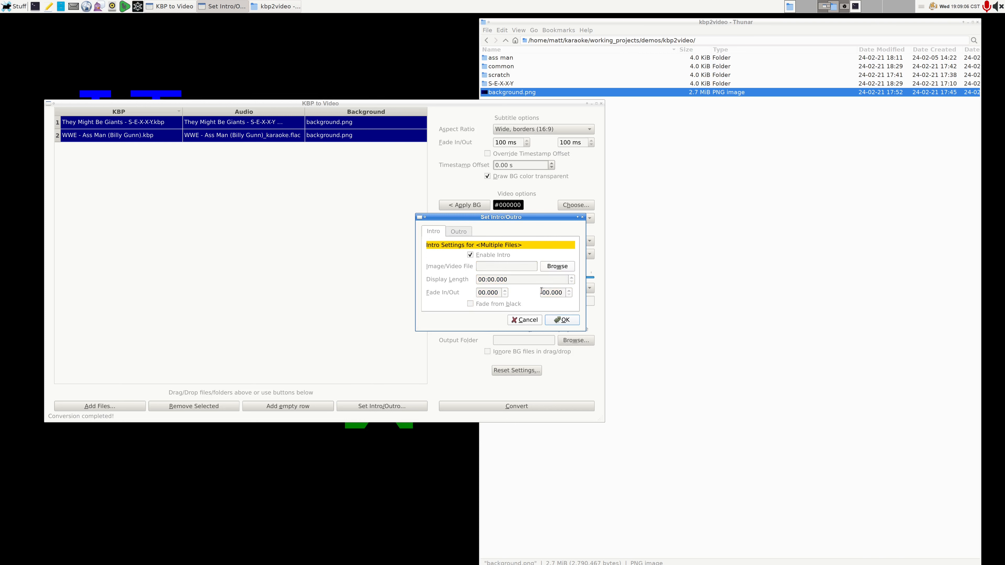
left_click(558, 267)
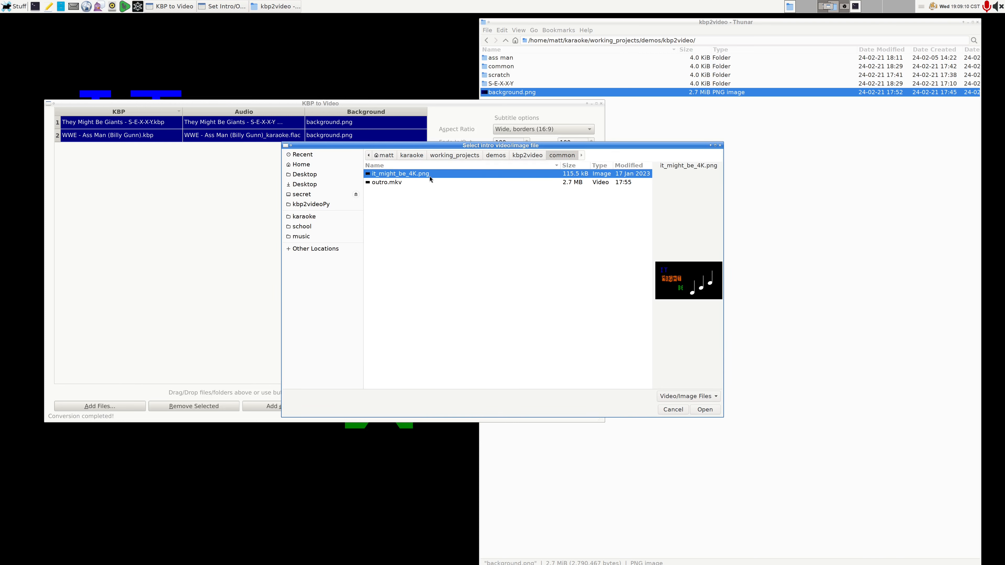
double_click(428, 176)
left_click_drag(496, 281, 490, 280)
type("2")
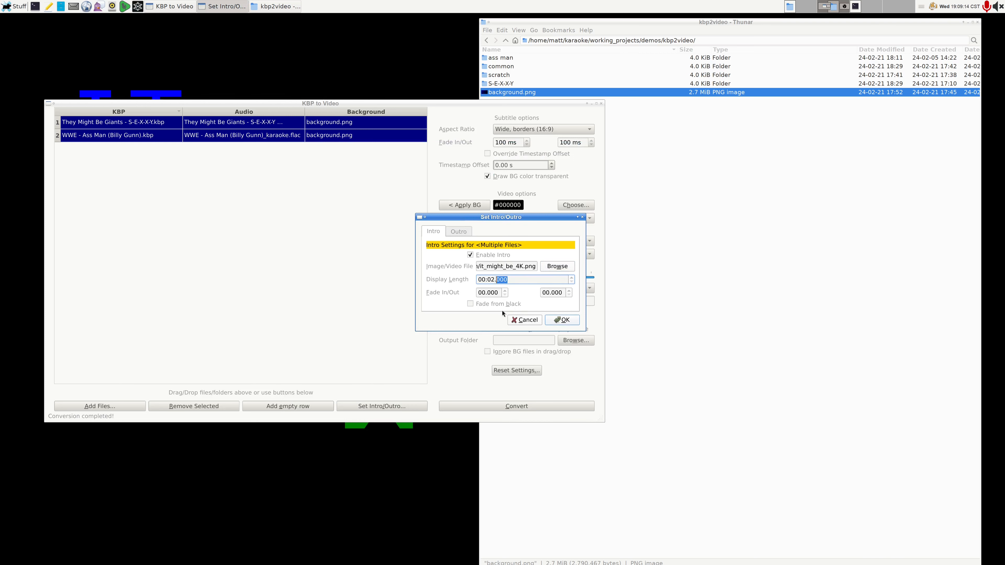
Step: Set the intro's fade in and fade out to 00.500, enable fade from black and accept the settings
left_click(482, 293)
left_click_drag(482, 293, 484, 294)
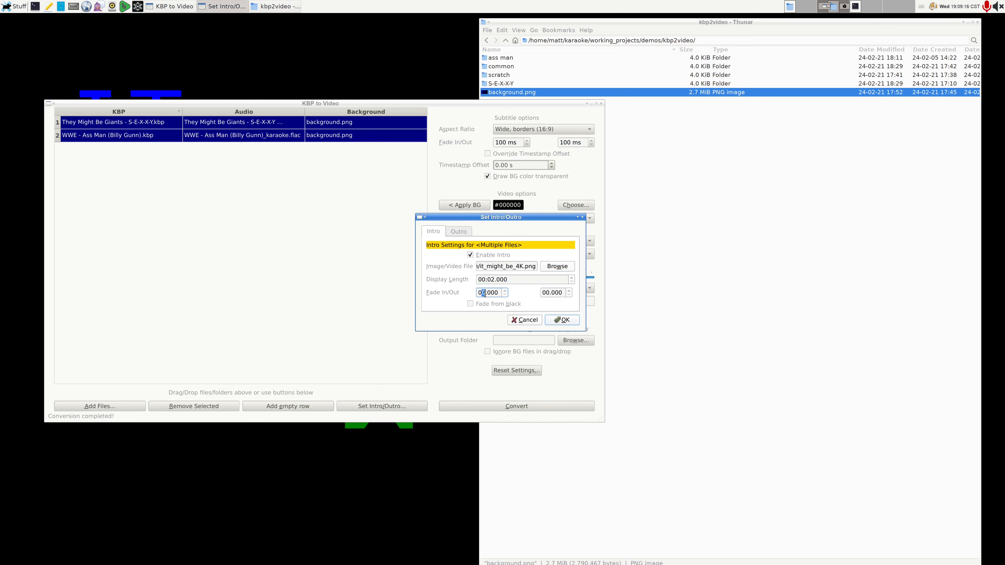
left_click(490, 293)
left_click(551, 293)
type("5")
left_click(470, 304)
left_click(574, 324)
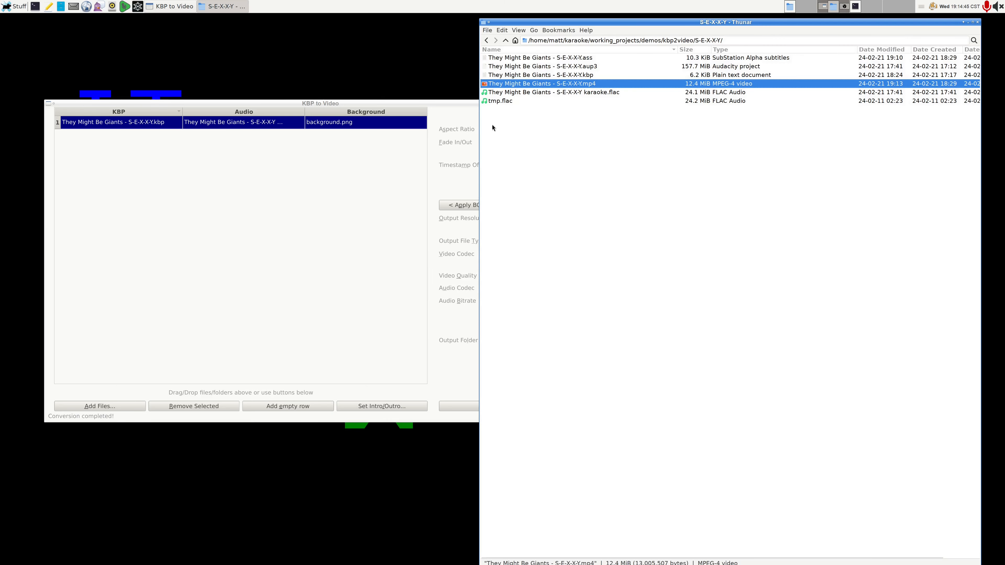
Step: Bring the kbp2video terminal into view, examine the overlay and fade filters in the generated ffmpeg command, and move the terminal away again
left_click(164, 5)
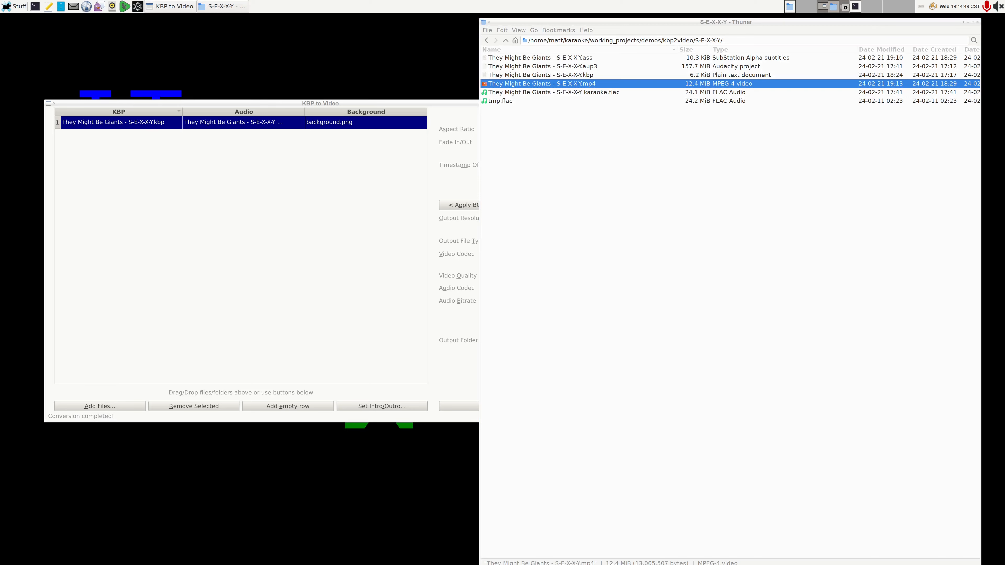
left_click_drag(1004, 234, 336, 173)
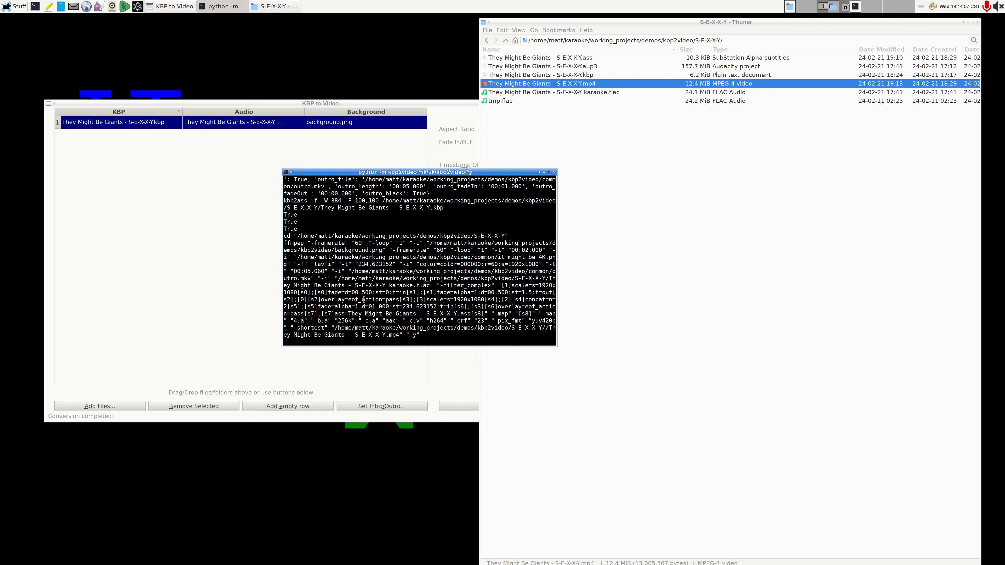
left_click_drag(347, 299, 401, 297)
left_click_drag(525, 307, 303, 314)
left_click(396, 320)
left_click_drag(452, 174, 1004, 246)
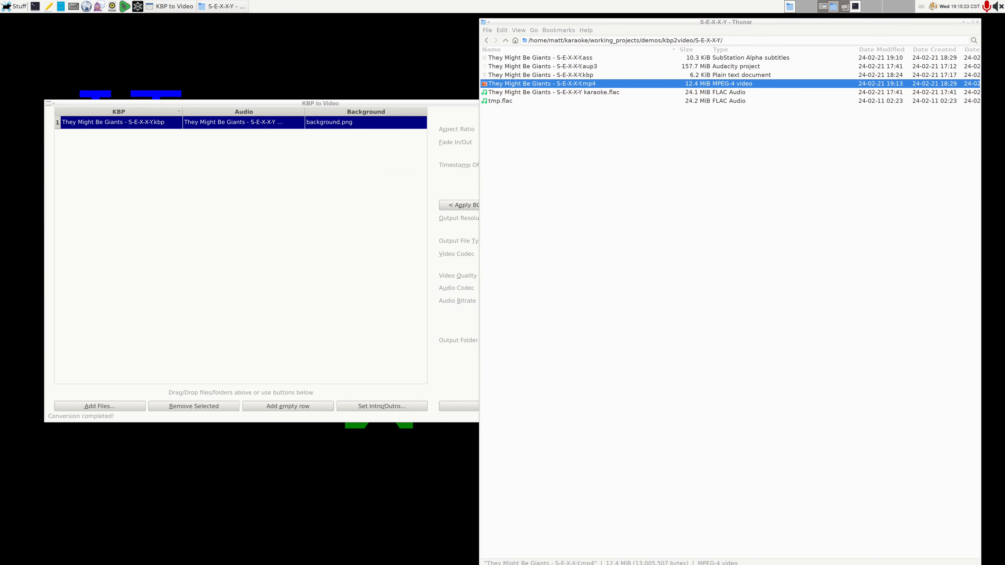